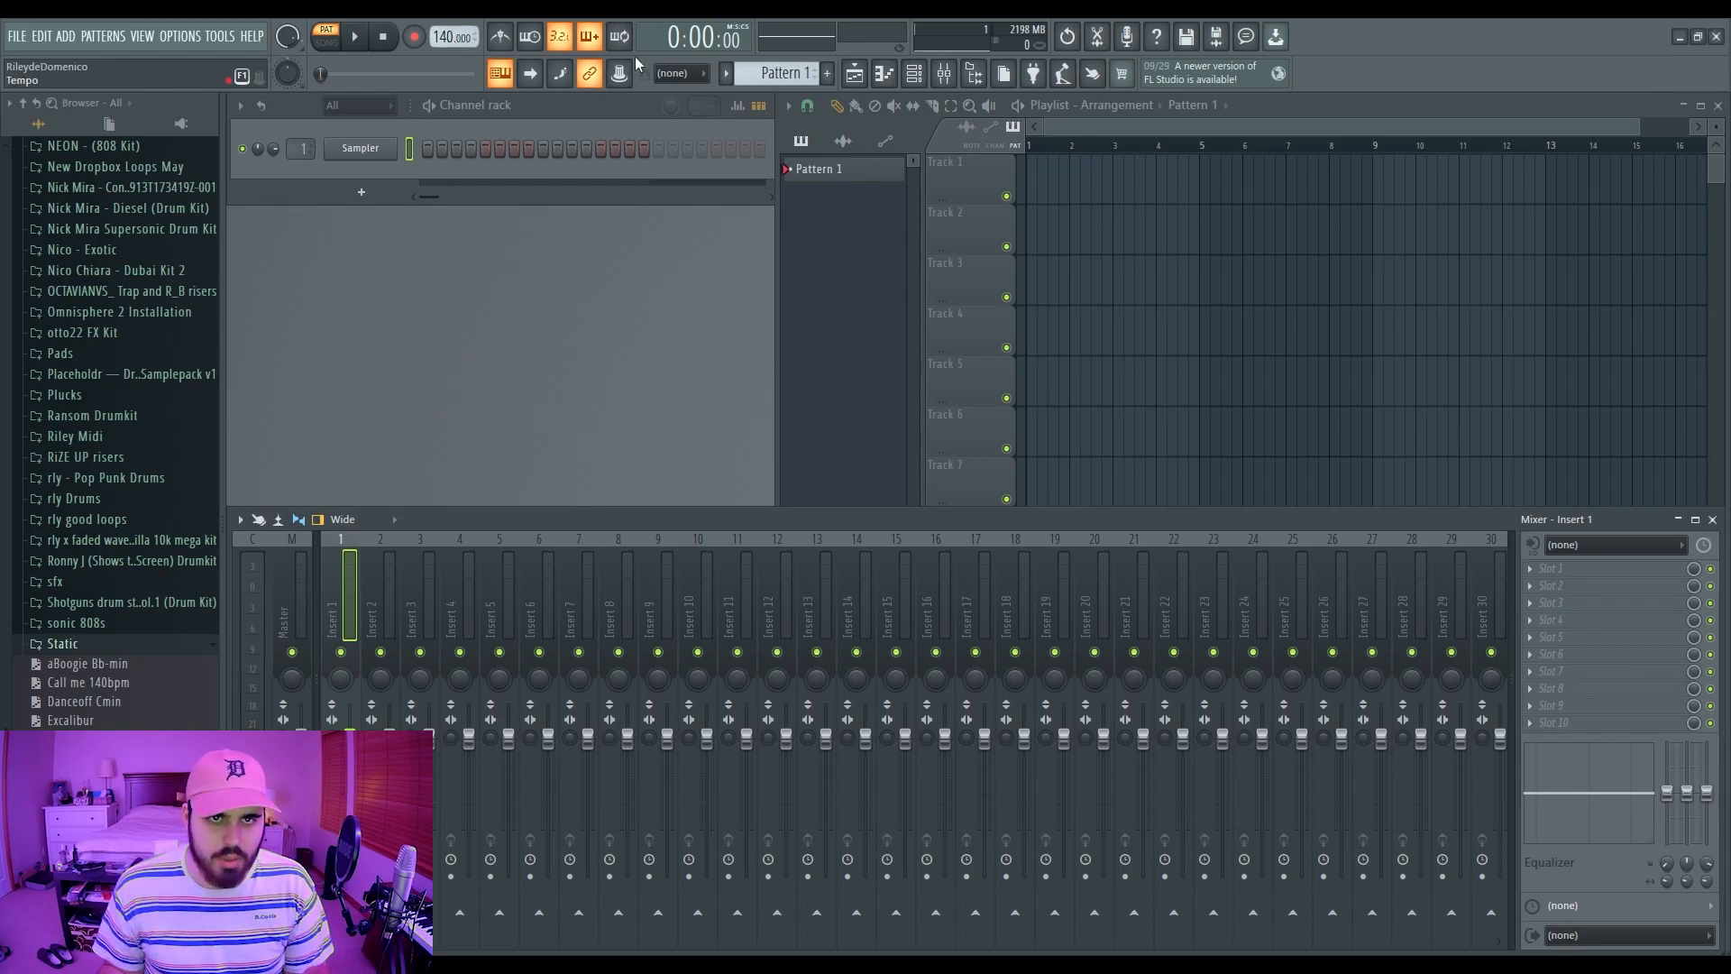
Step: Tap the project tempo up to 160 BPM
left_click(855, 442)
left_click(855, 442)
left_click(855, 442)
left_click(856, 442)
left_click(893, 382)
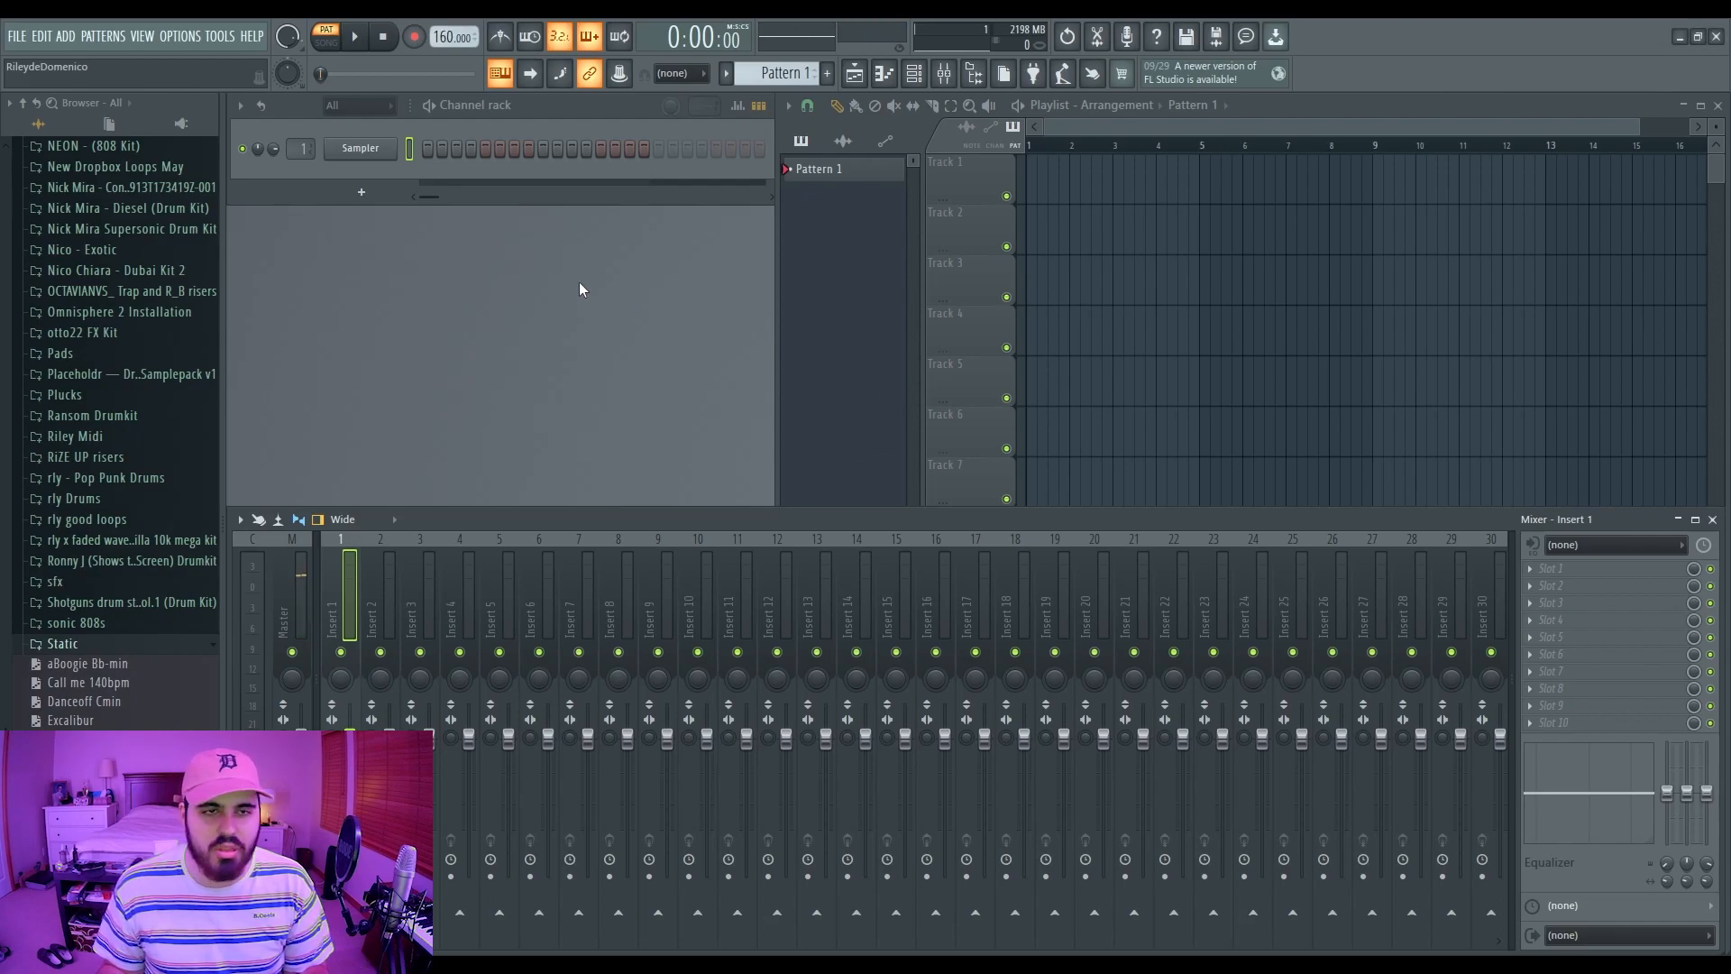
Step: Load FL Keys into the Channel rack, close its plugin window, and open its empty piano roll
left_click(414, 182)
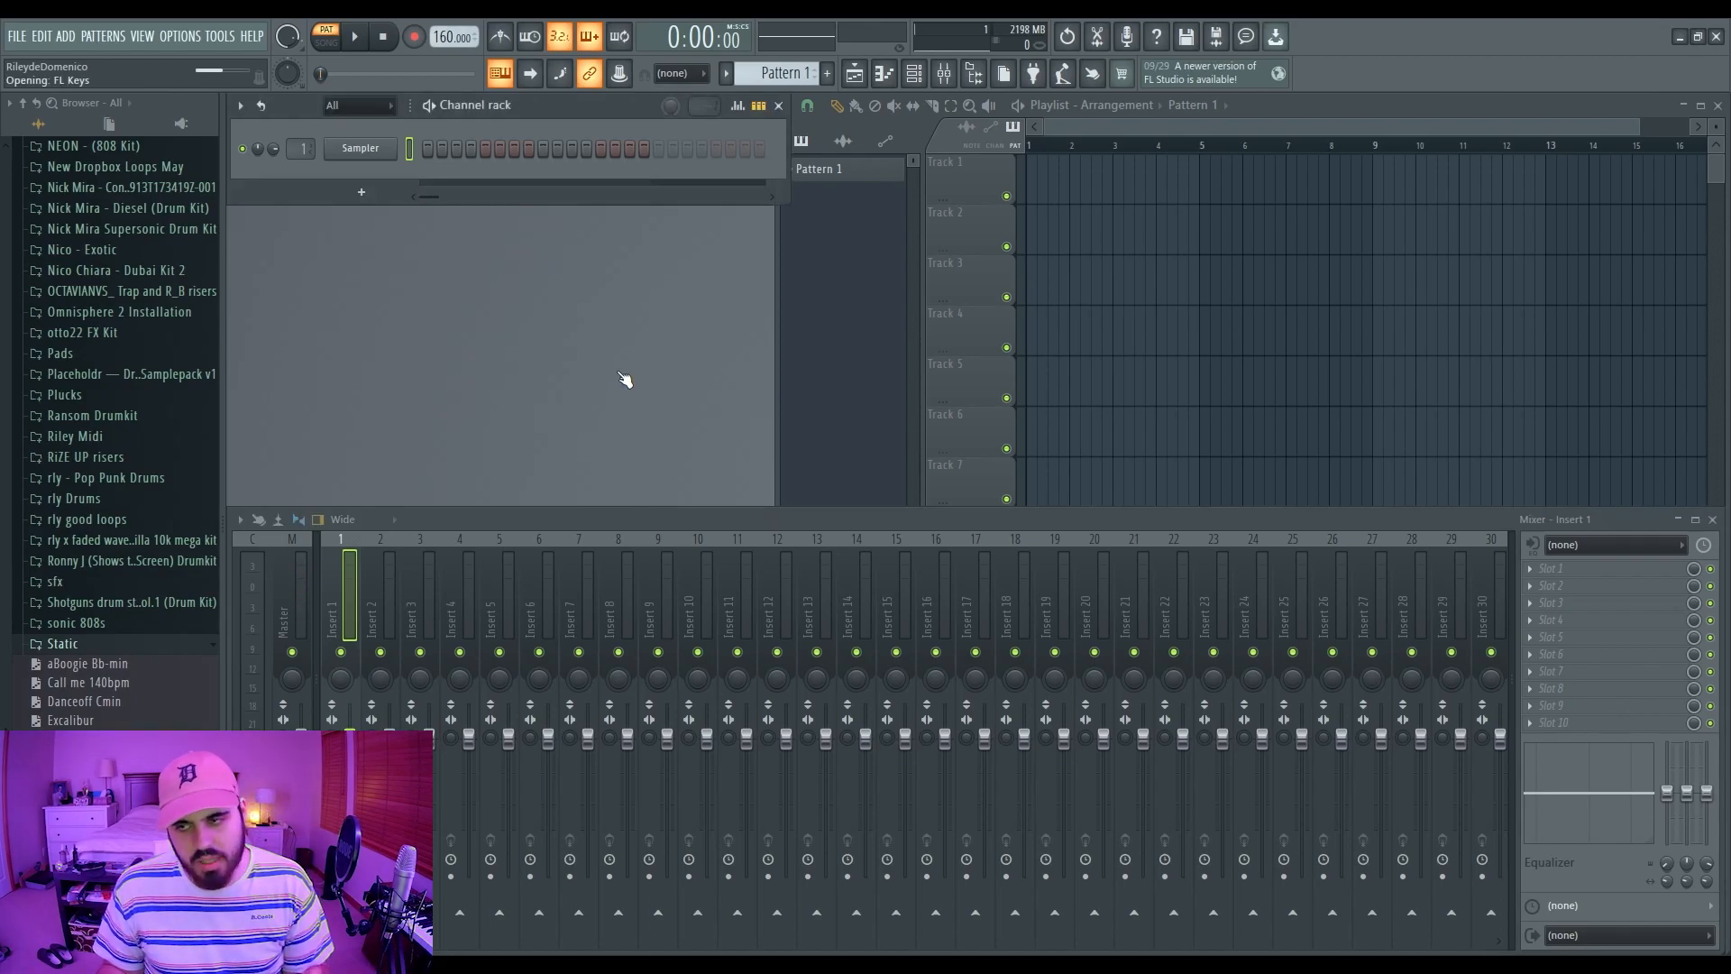
left_click(829, 352)
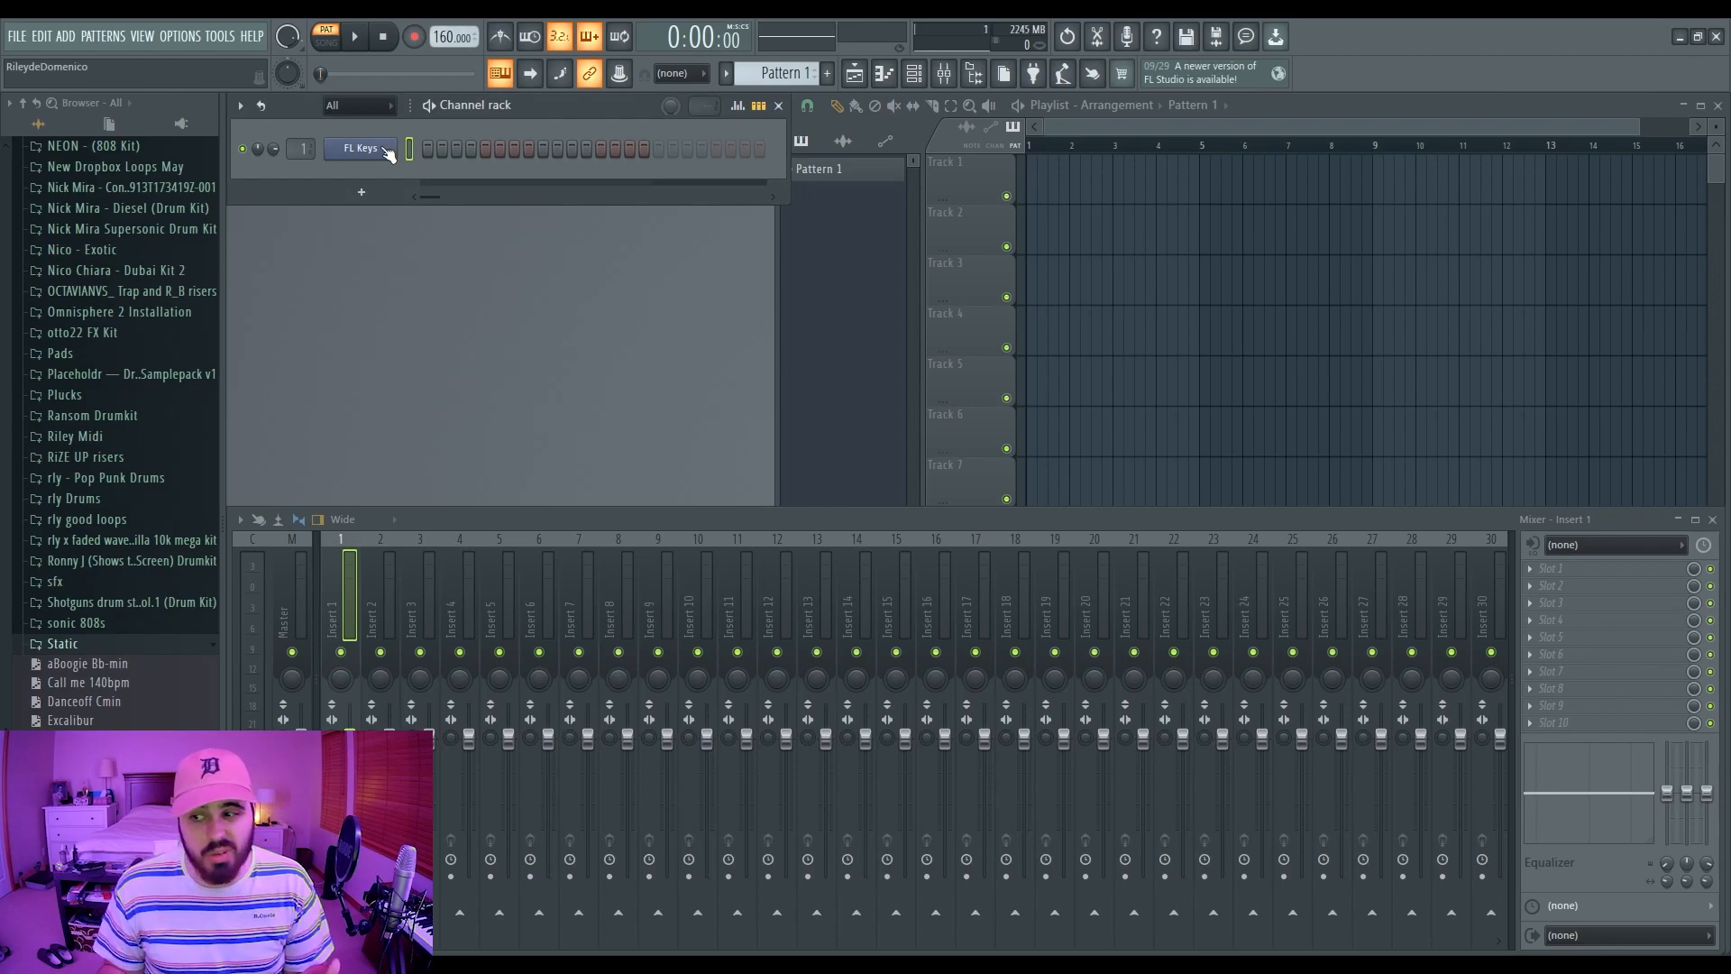
key("F7")
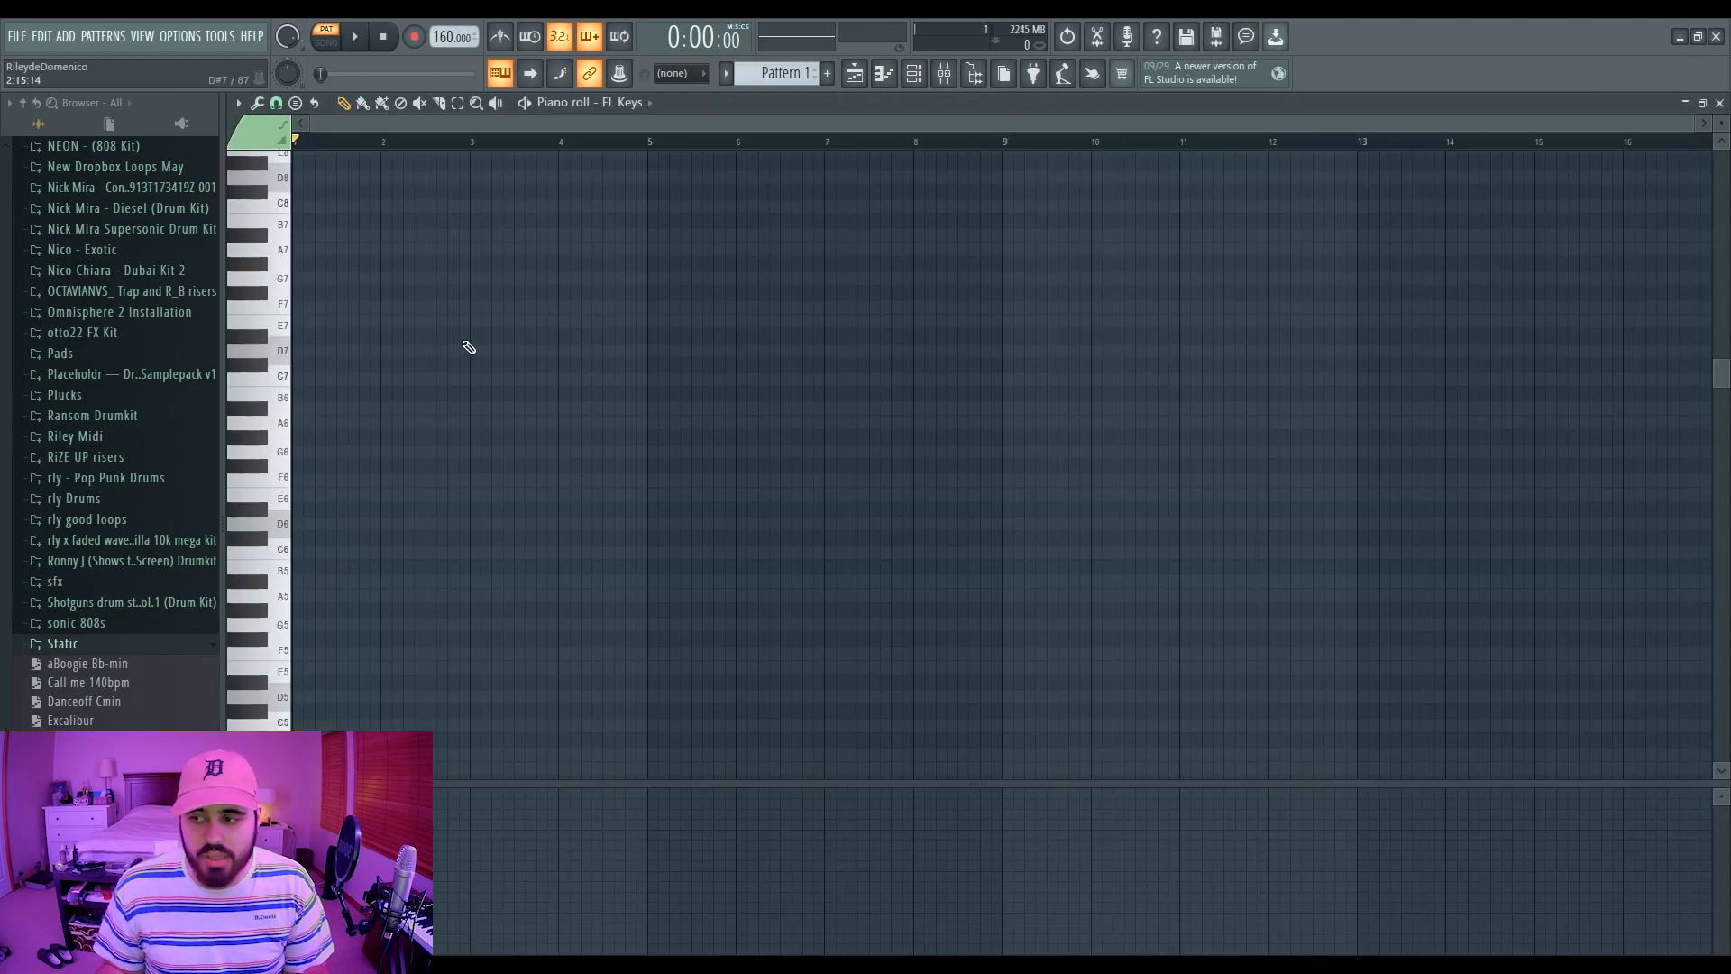
scroll(436, 398, "up", 3)
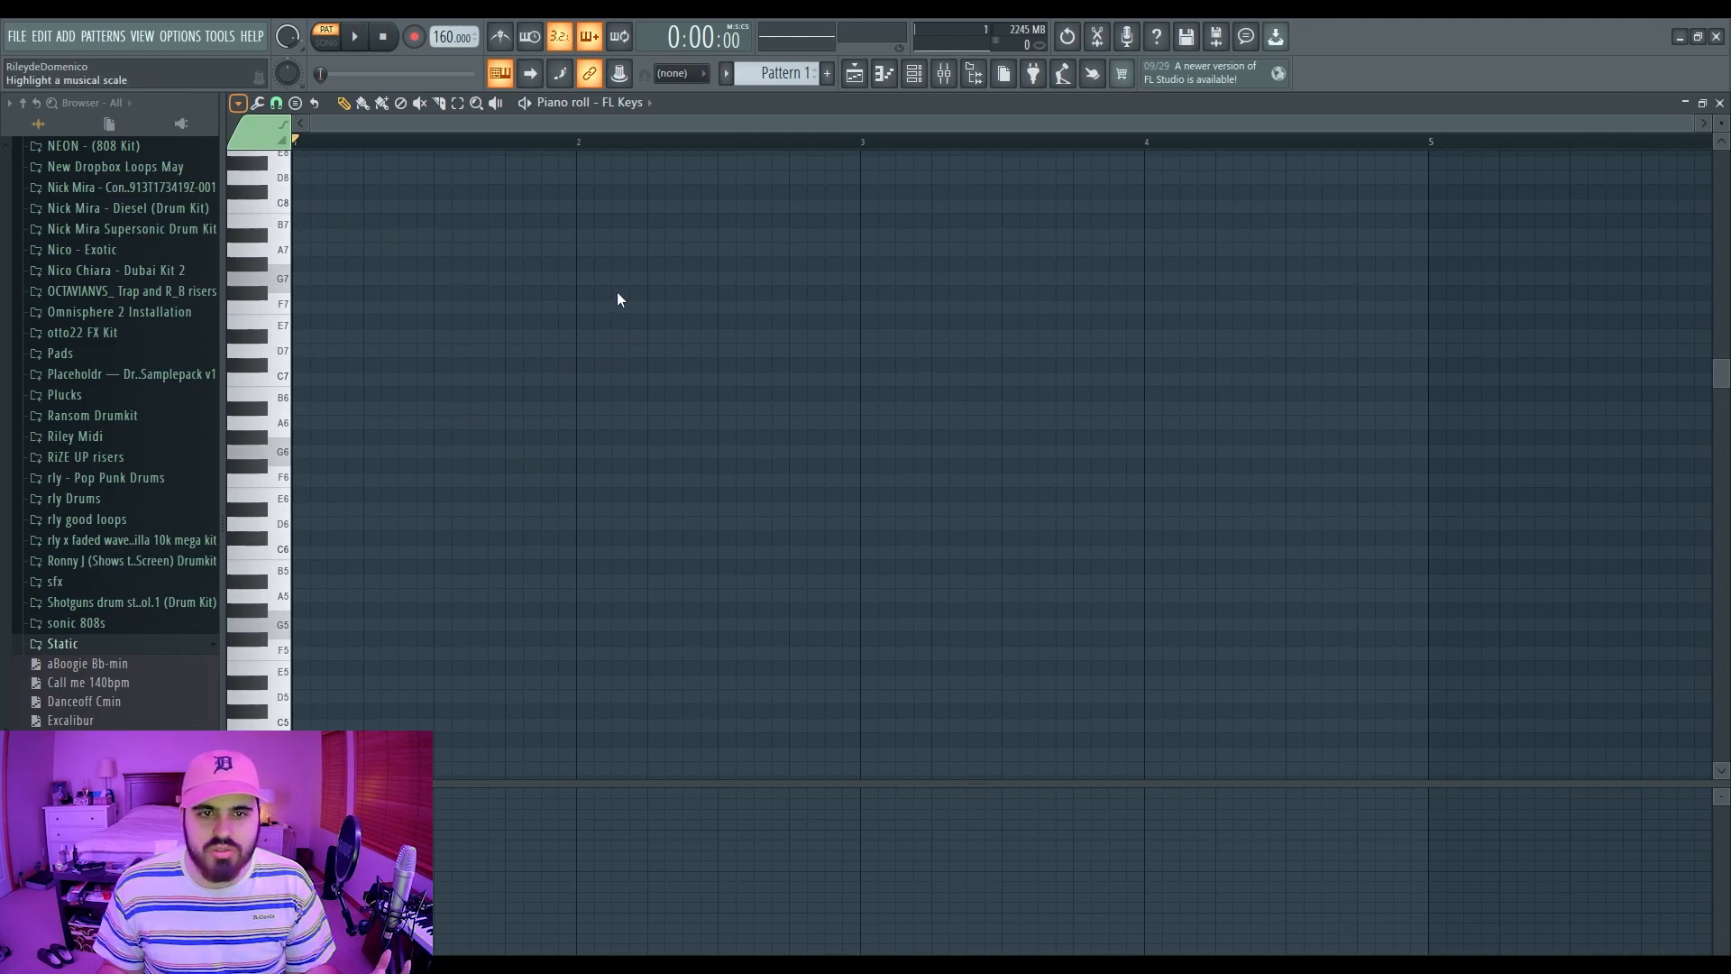
scroll(372, 527, "down", 5)
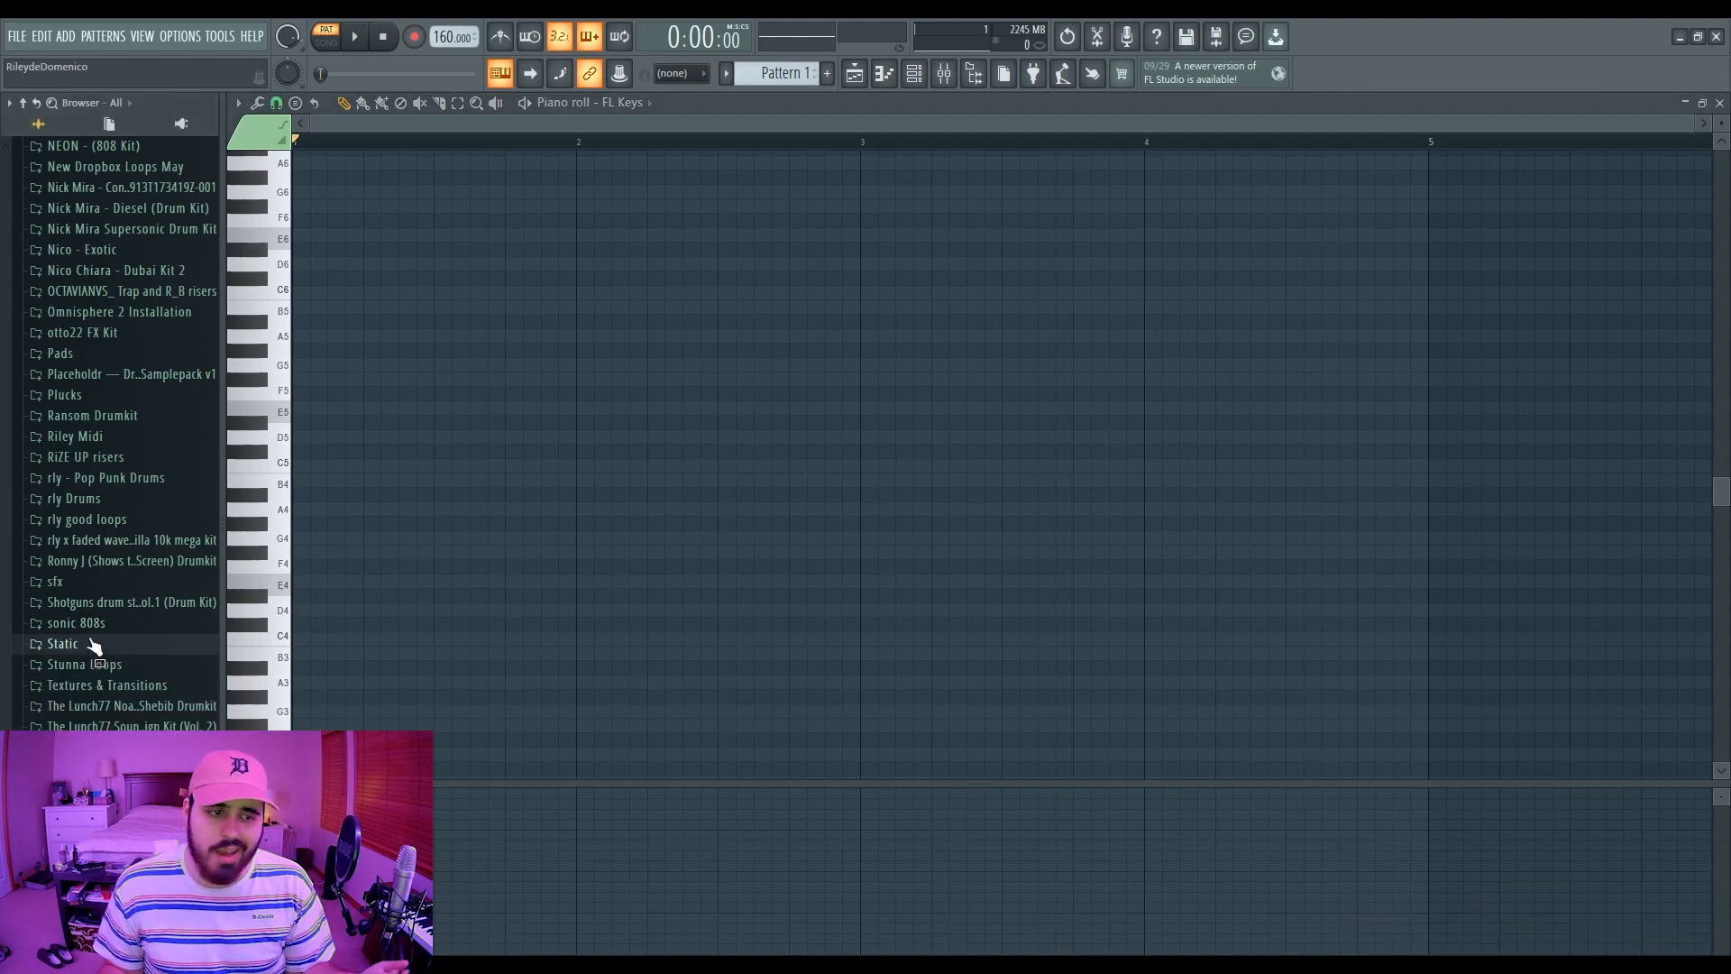
Step: From Elysium > Midi > Chords, drag '2-5-1 C Major' into the FL Keys piano roll
scroll(139, 514, "up", 5)
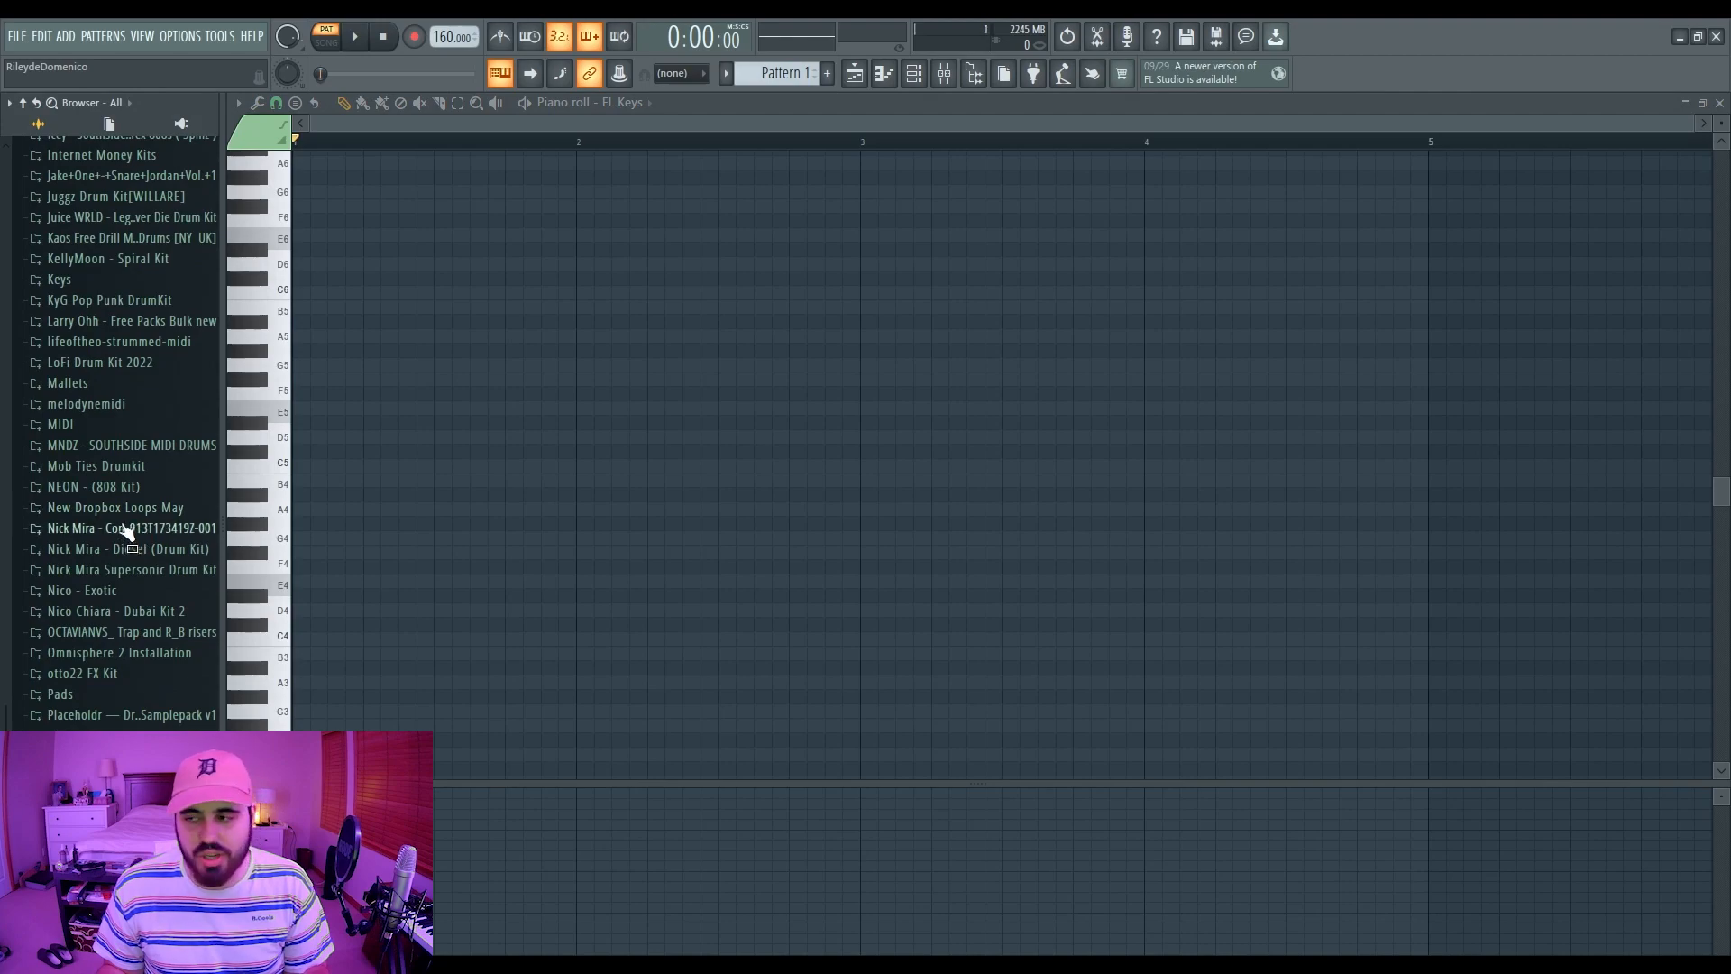
scroll(129, 531, "down", 2)
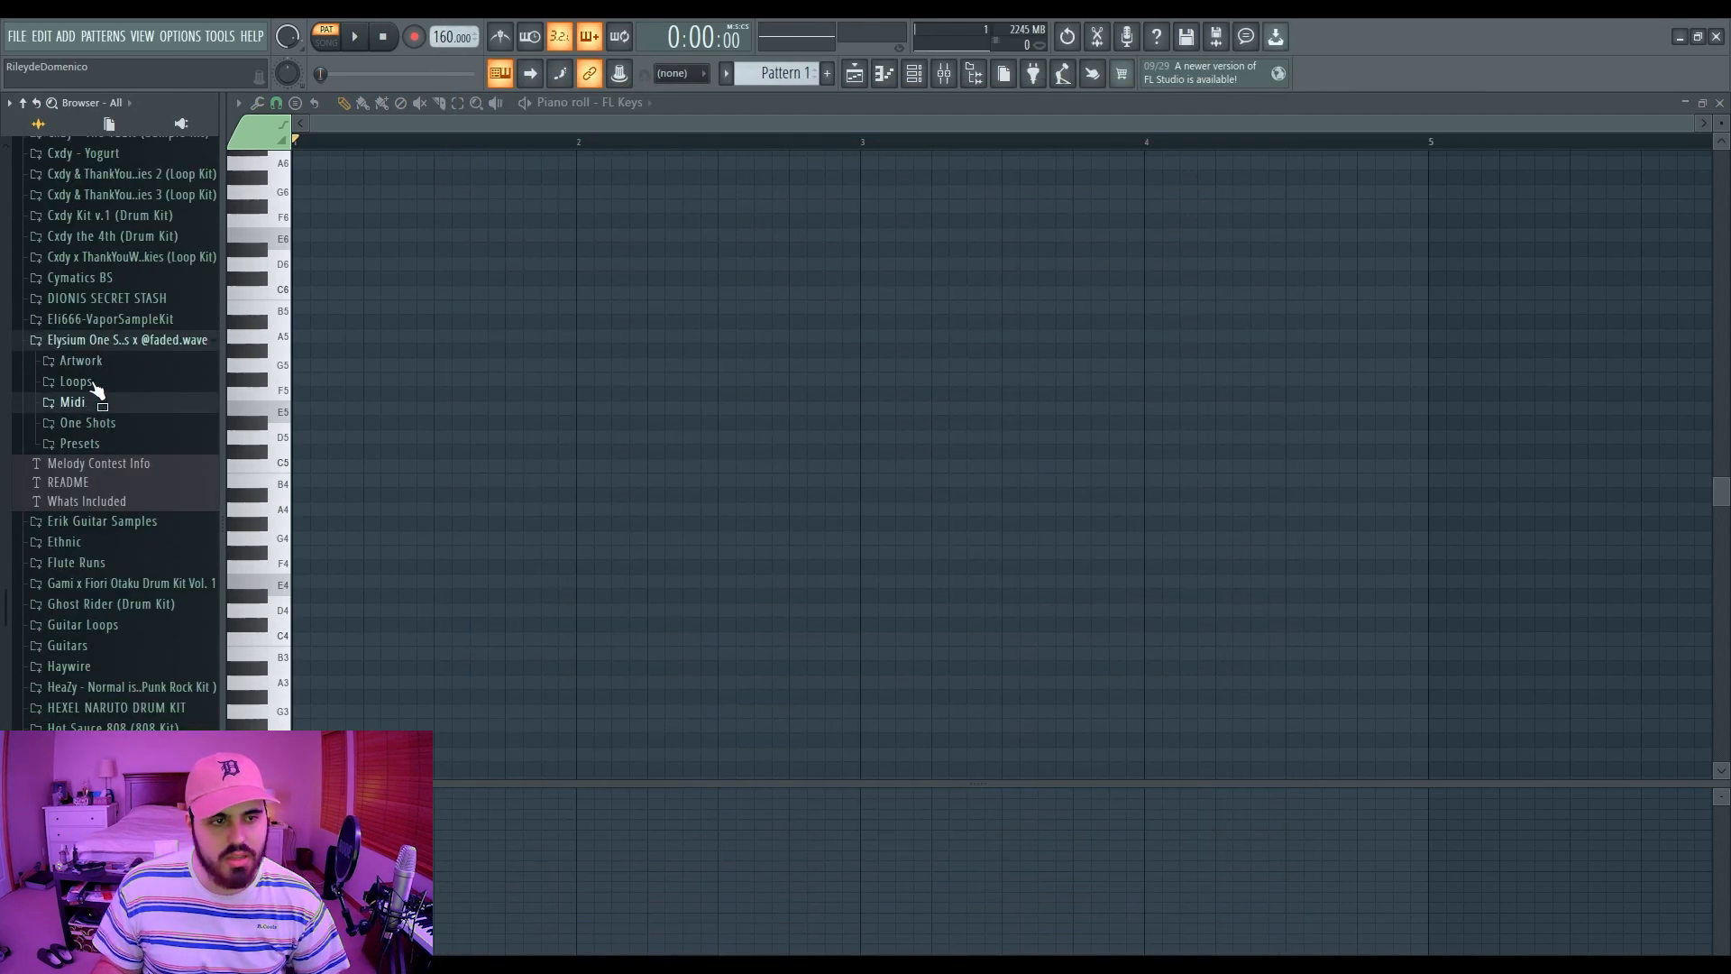
left_click(90, 402)
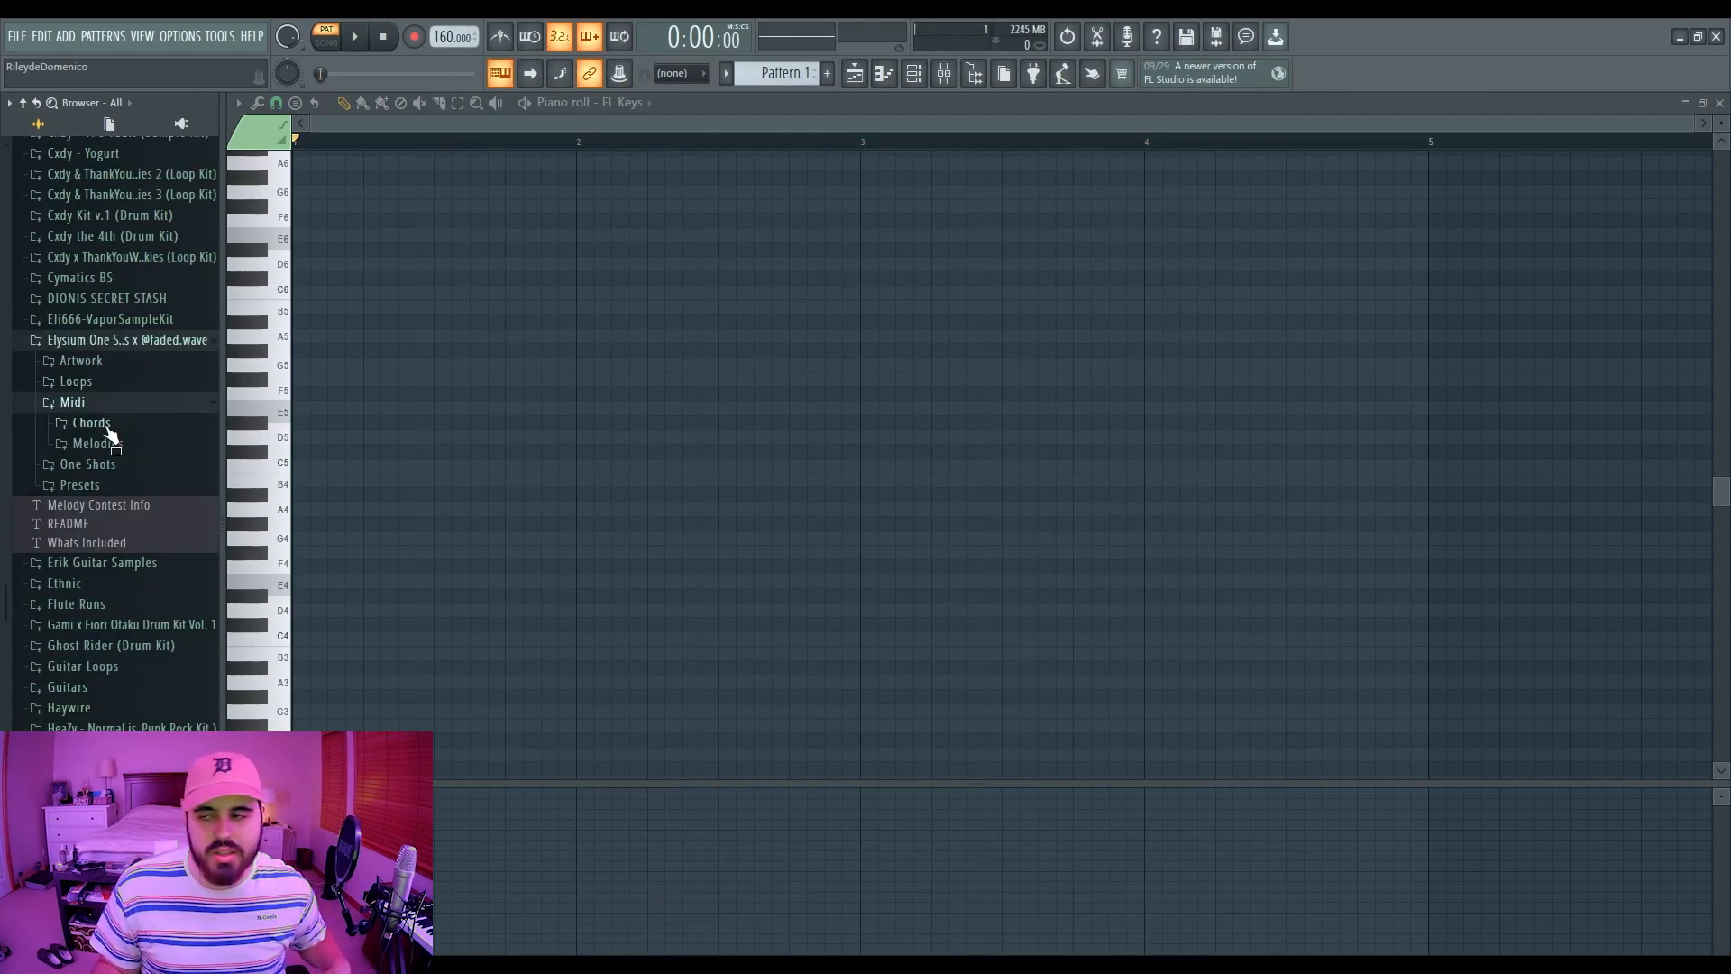
left_click(107, 429)
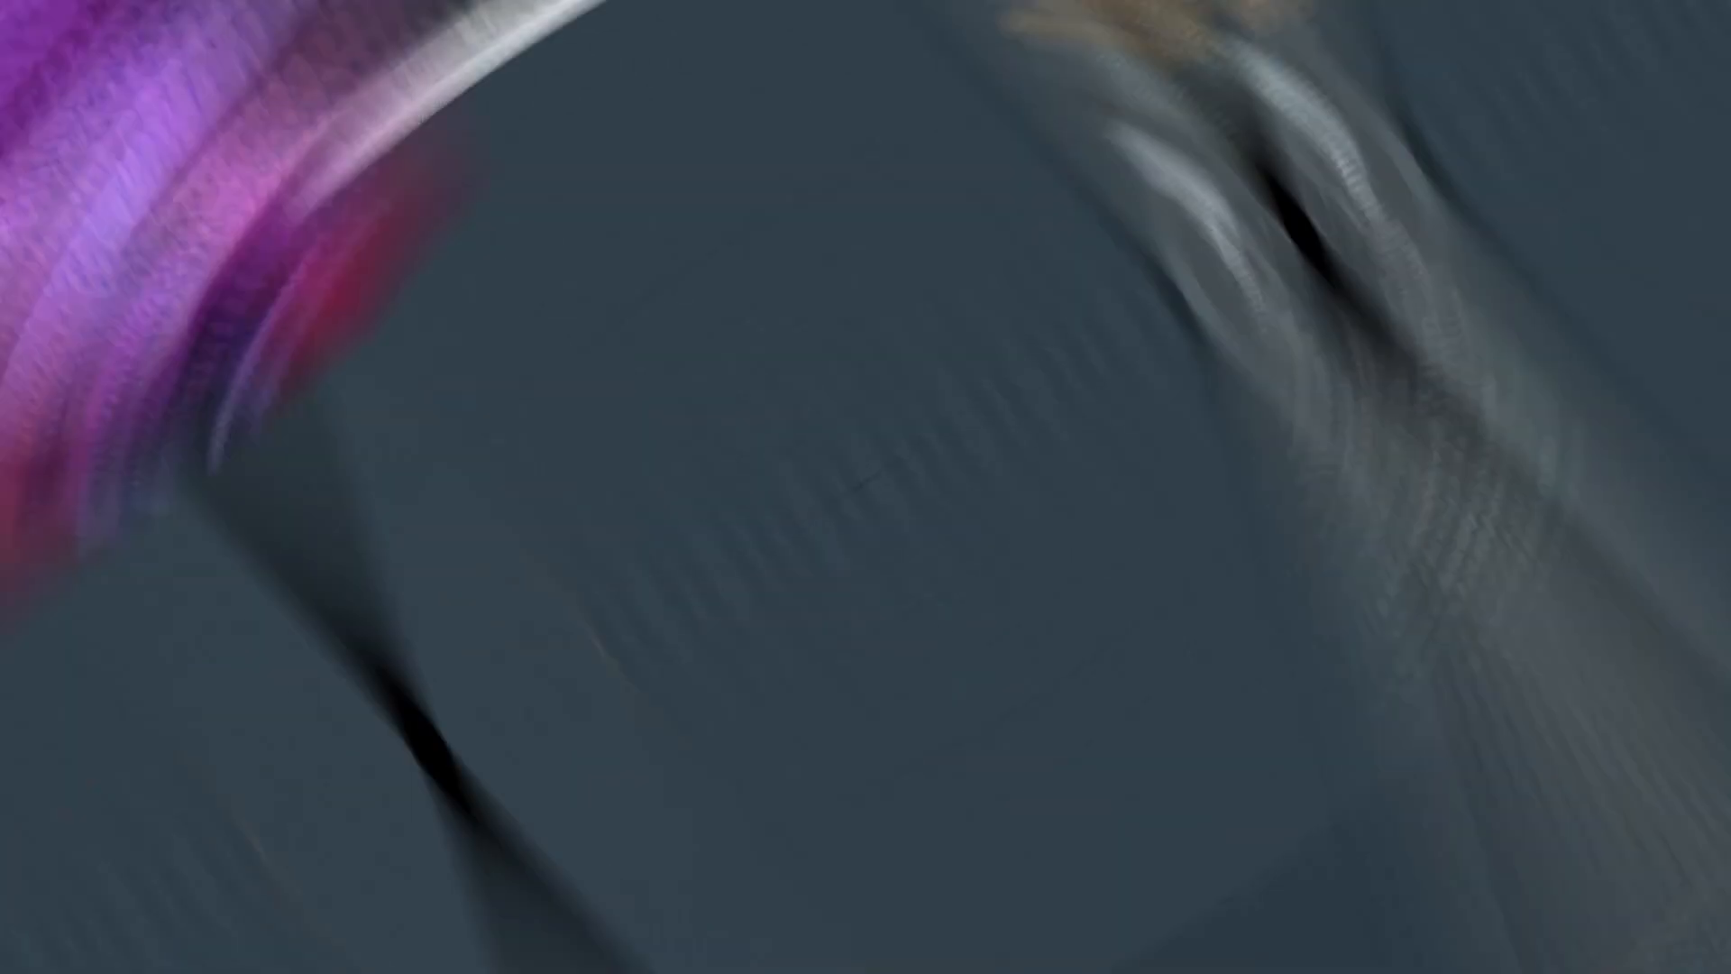
left_click_drag(107, 556, 413, 471)
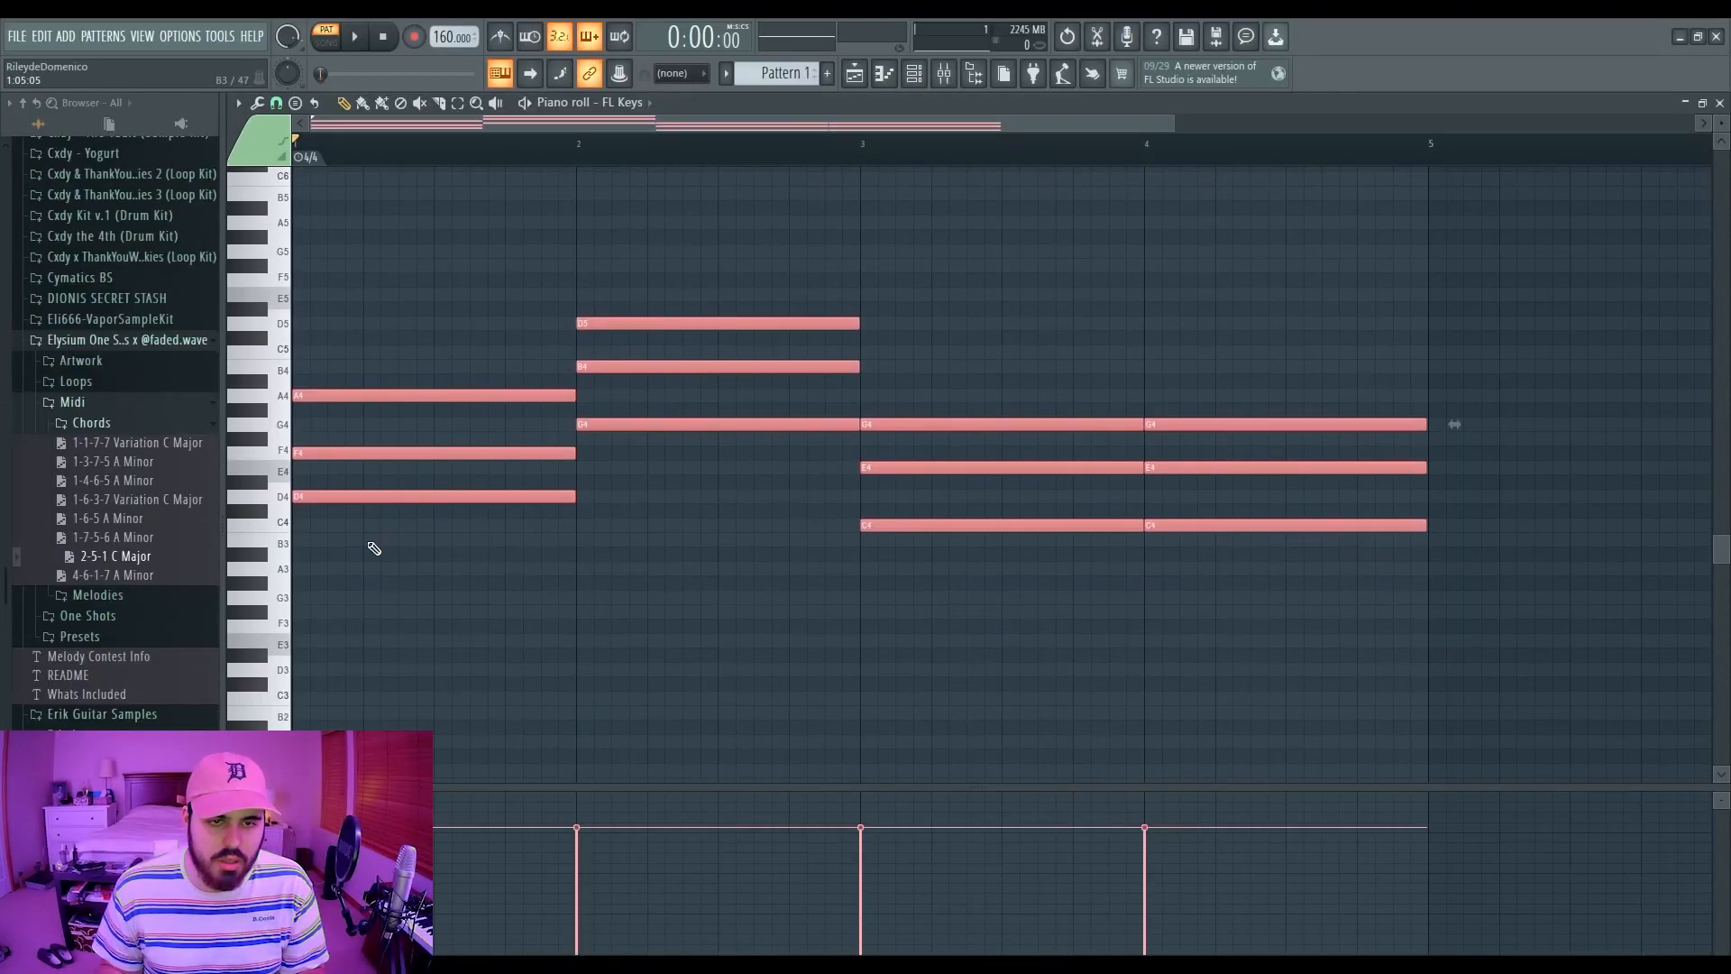
Step: Transpose the chords down 5 semitones, audition them, then raise all notes one octave
key("Down")
key("Down")
key("Down")
key("Down")
key("Down")
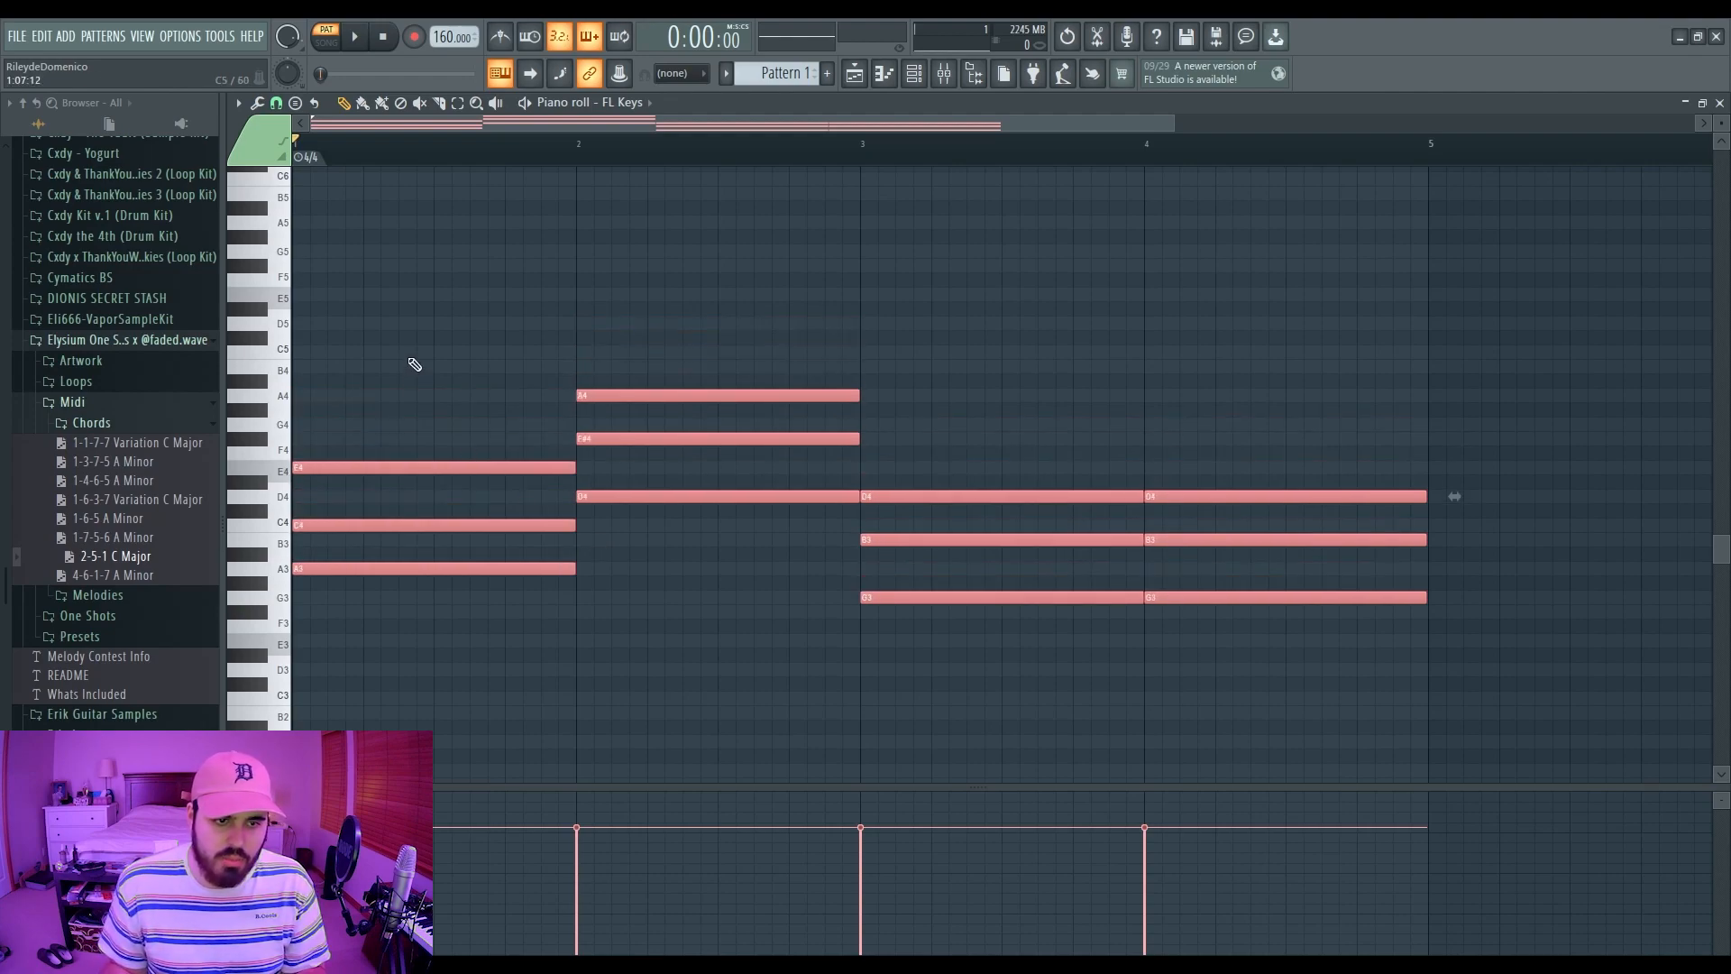
key("space")
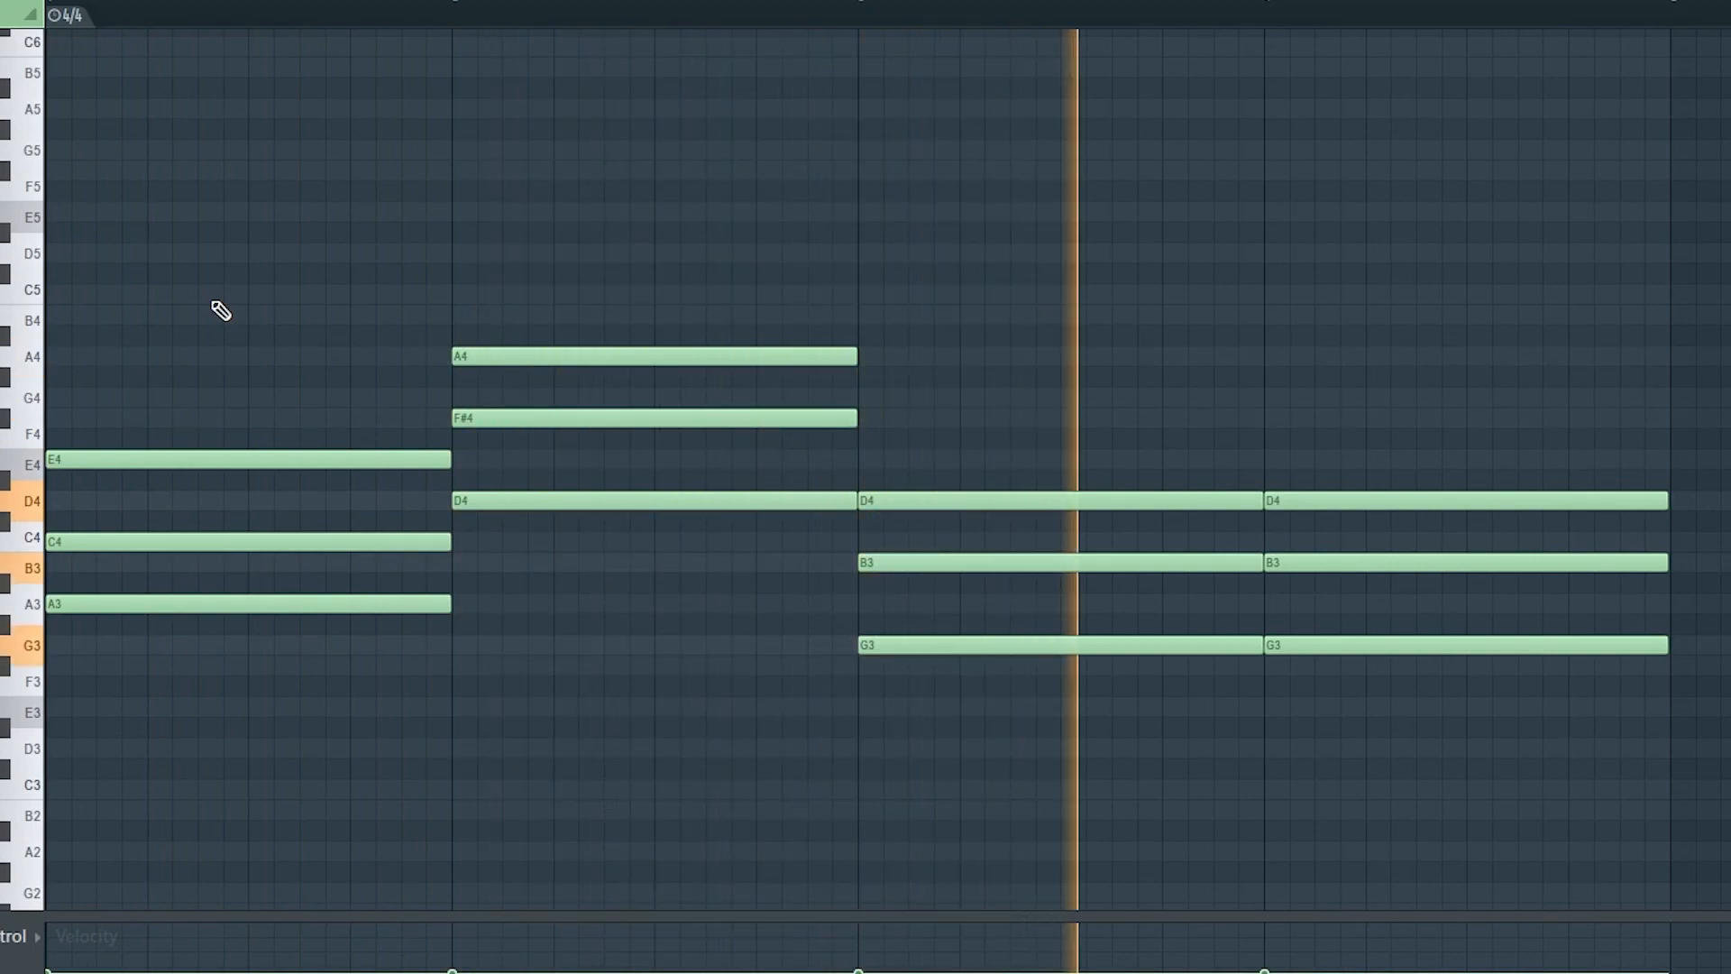
key("space")
key("ctrl+a")
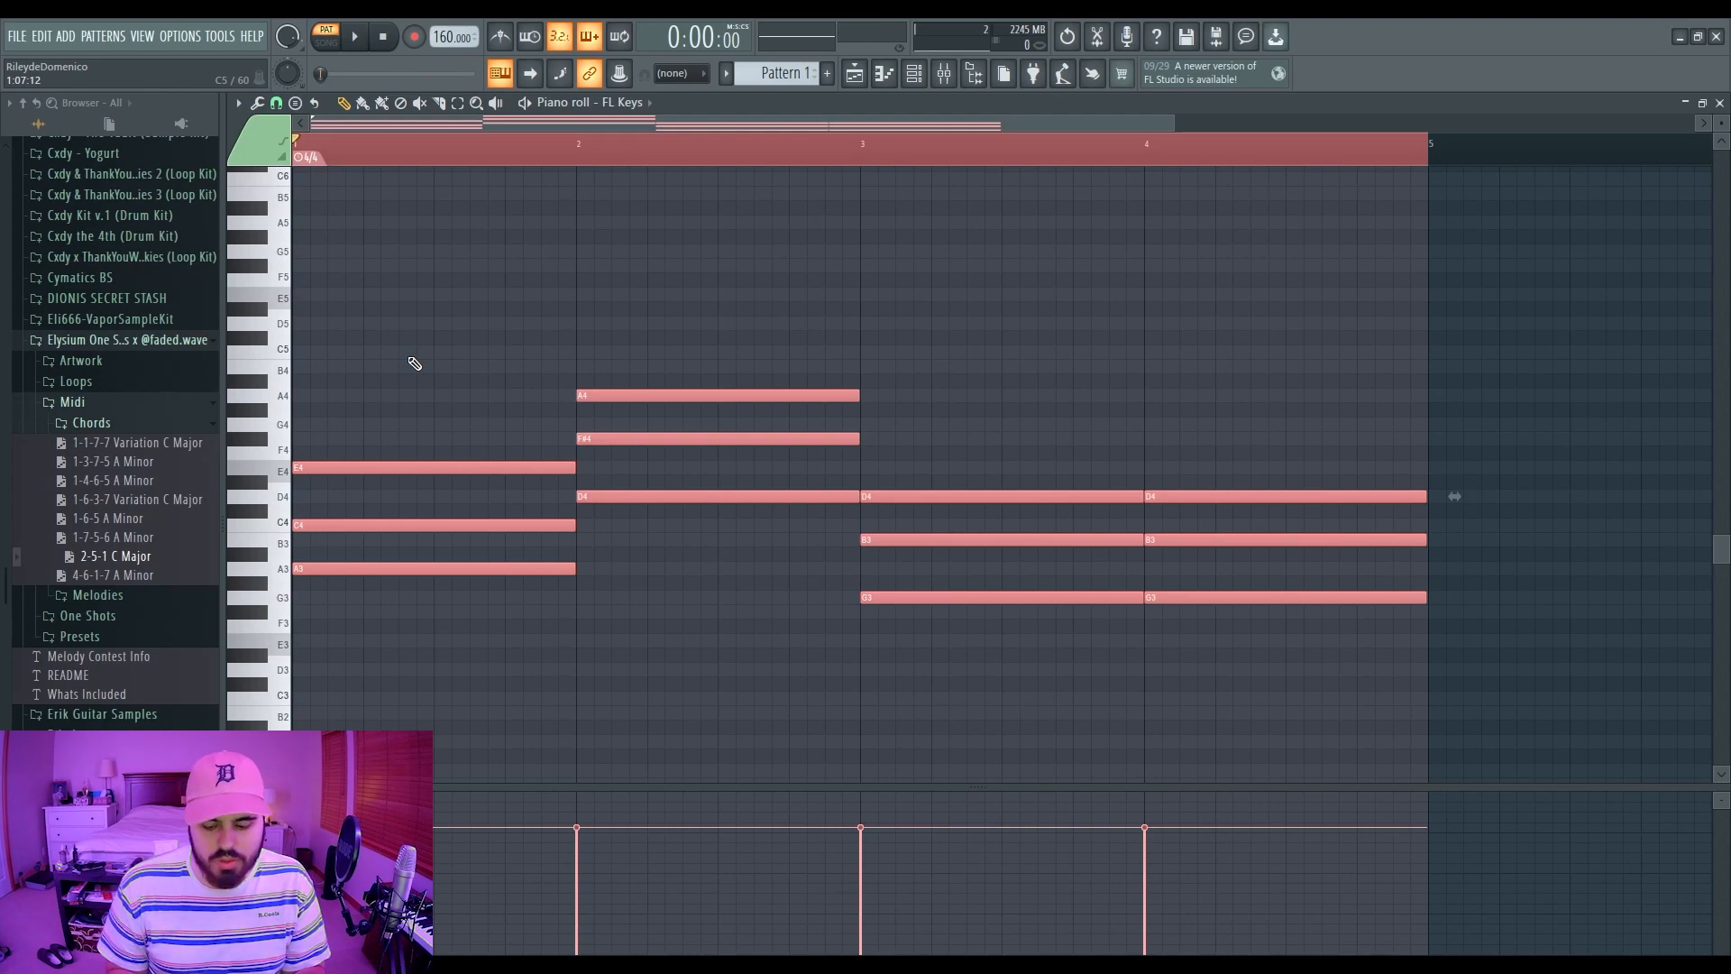
key("ctrl+Up")
key("ctrl+d")
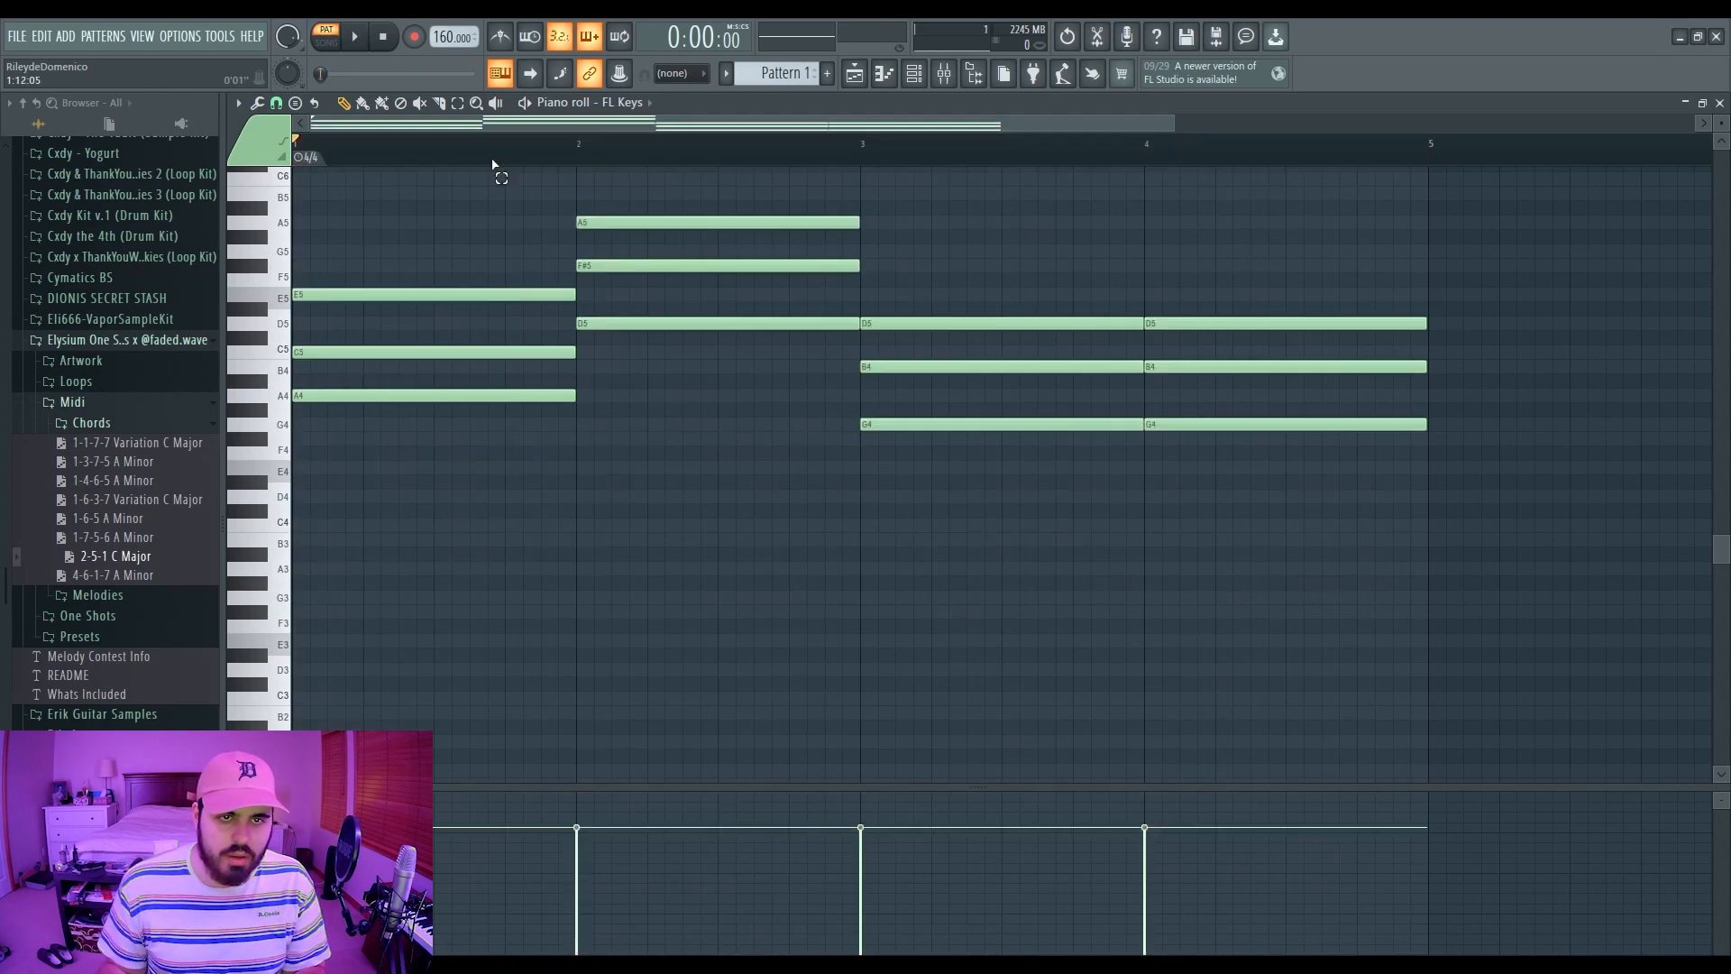
scroll(530, 398, "up", 2)
scroll(530, 398, "up", 1)
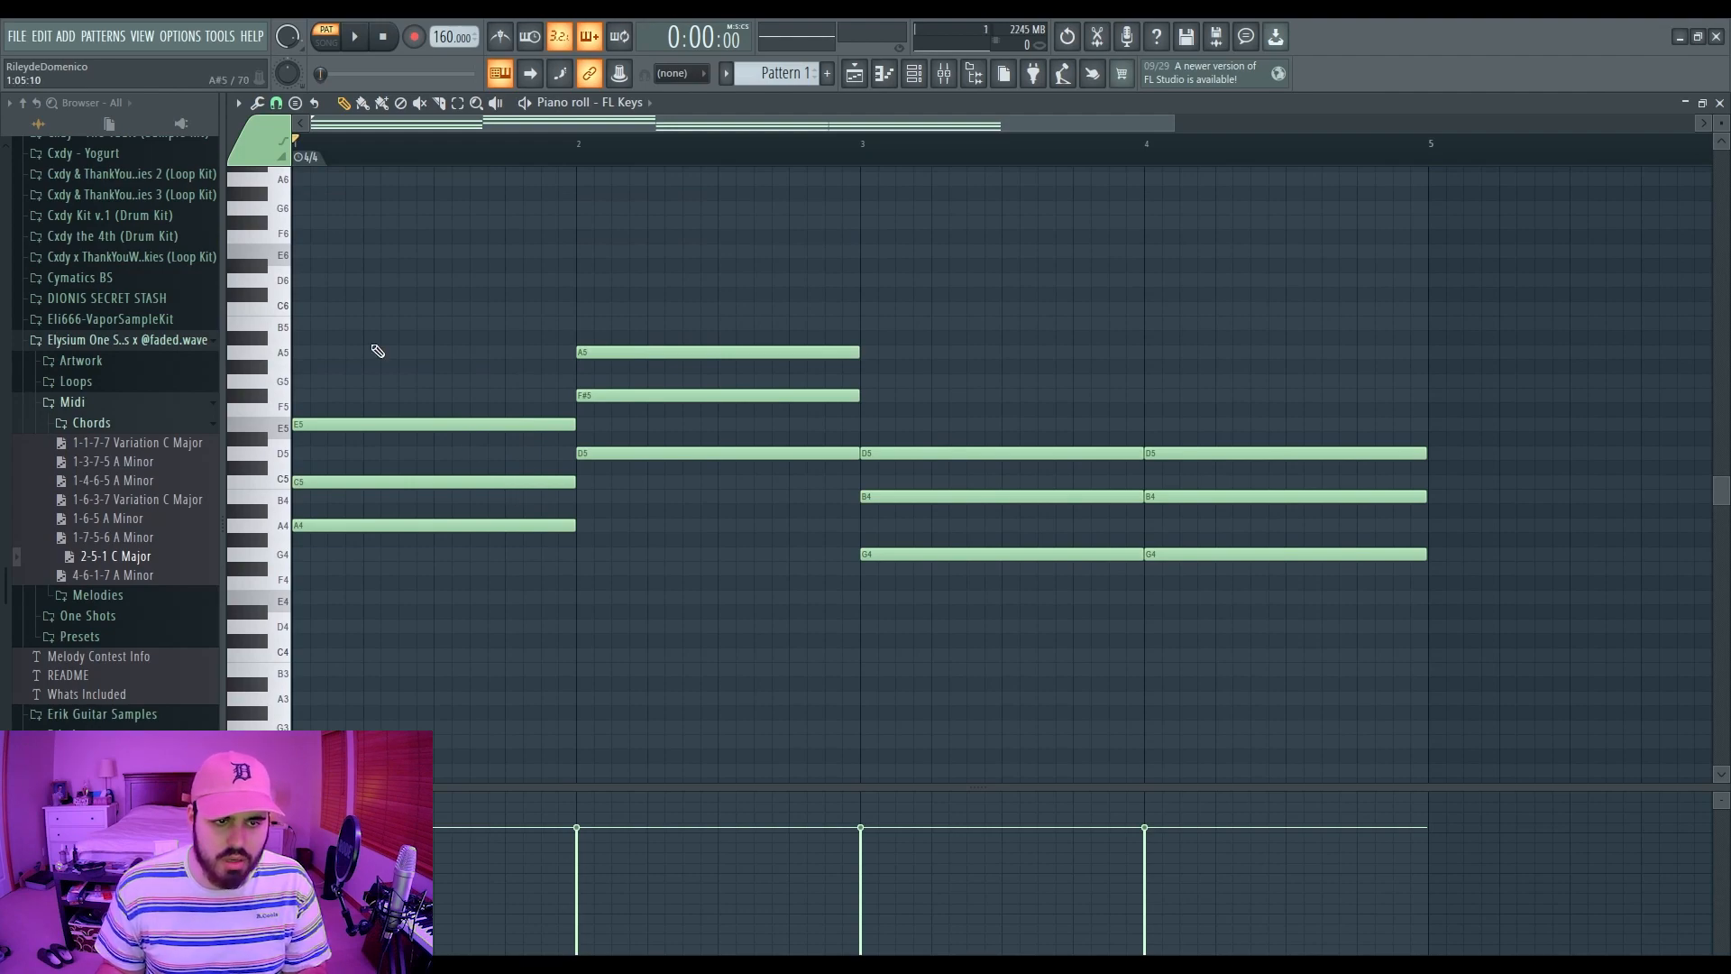
Step: Select each chord's middle note: C5 in bar 1, F#5 in bar 2, B4 in bars 3 and 4
left_click(424, 482, "ctrl")
left_click(394, 362, "ctrl")
left_click(355, 481, "ctrl")
left_click(614, 397, "ctrl")
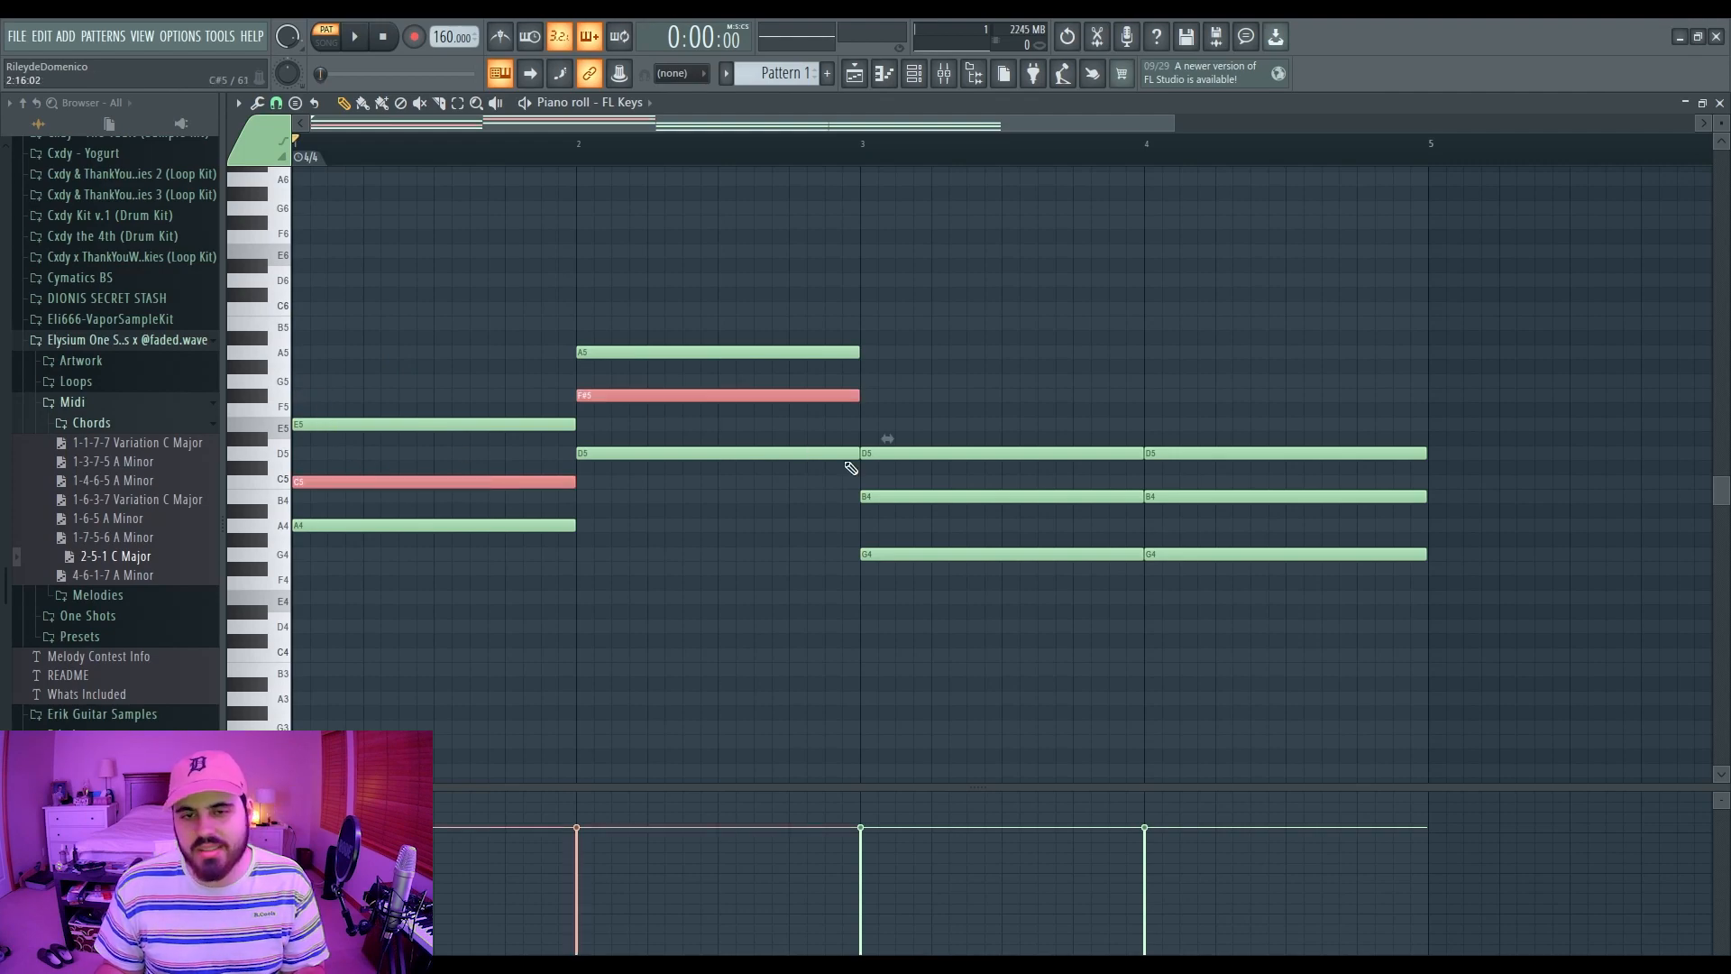
left_click(919, 498, "ctrl")
left_click(1184, 498, "ctrl")
scroll(1184, 503, "down", 2)
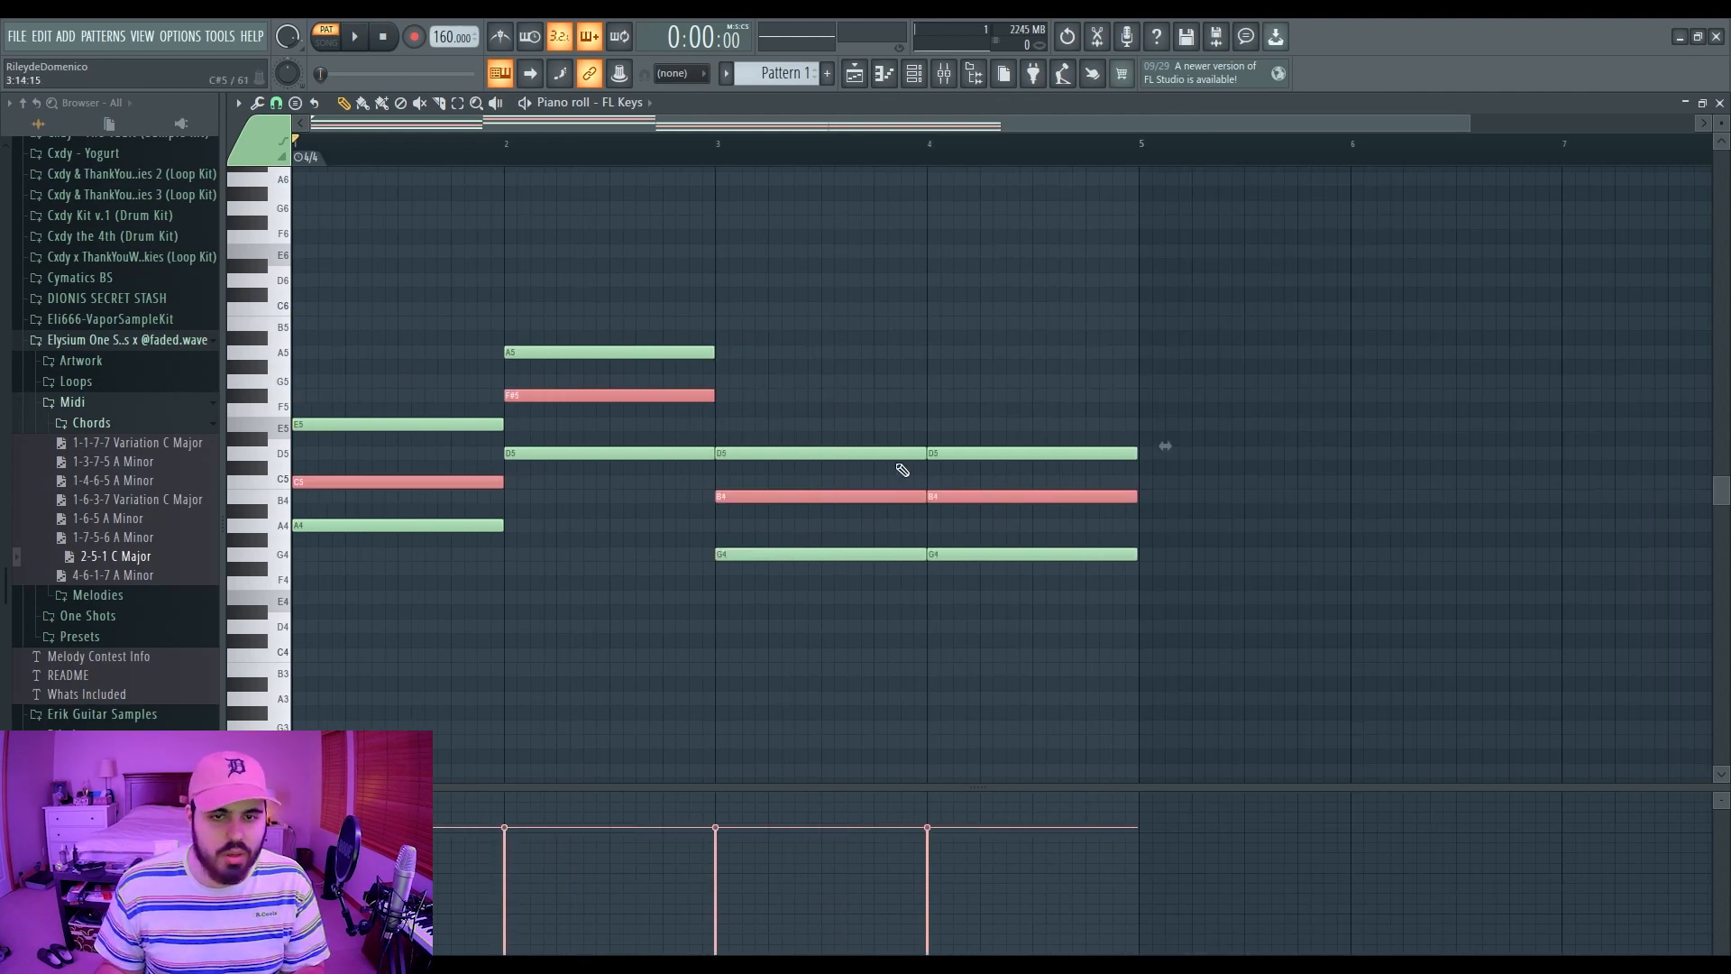
scroll(902, 468, "down", 1)
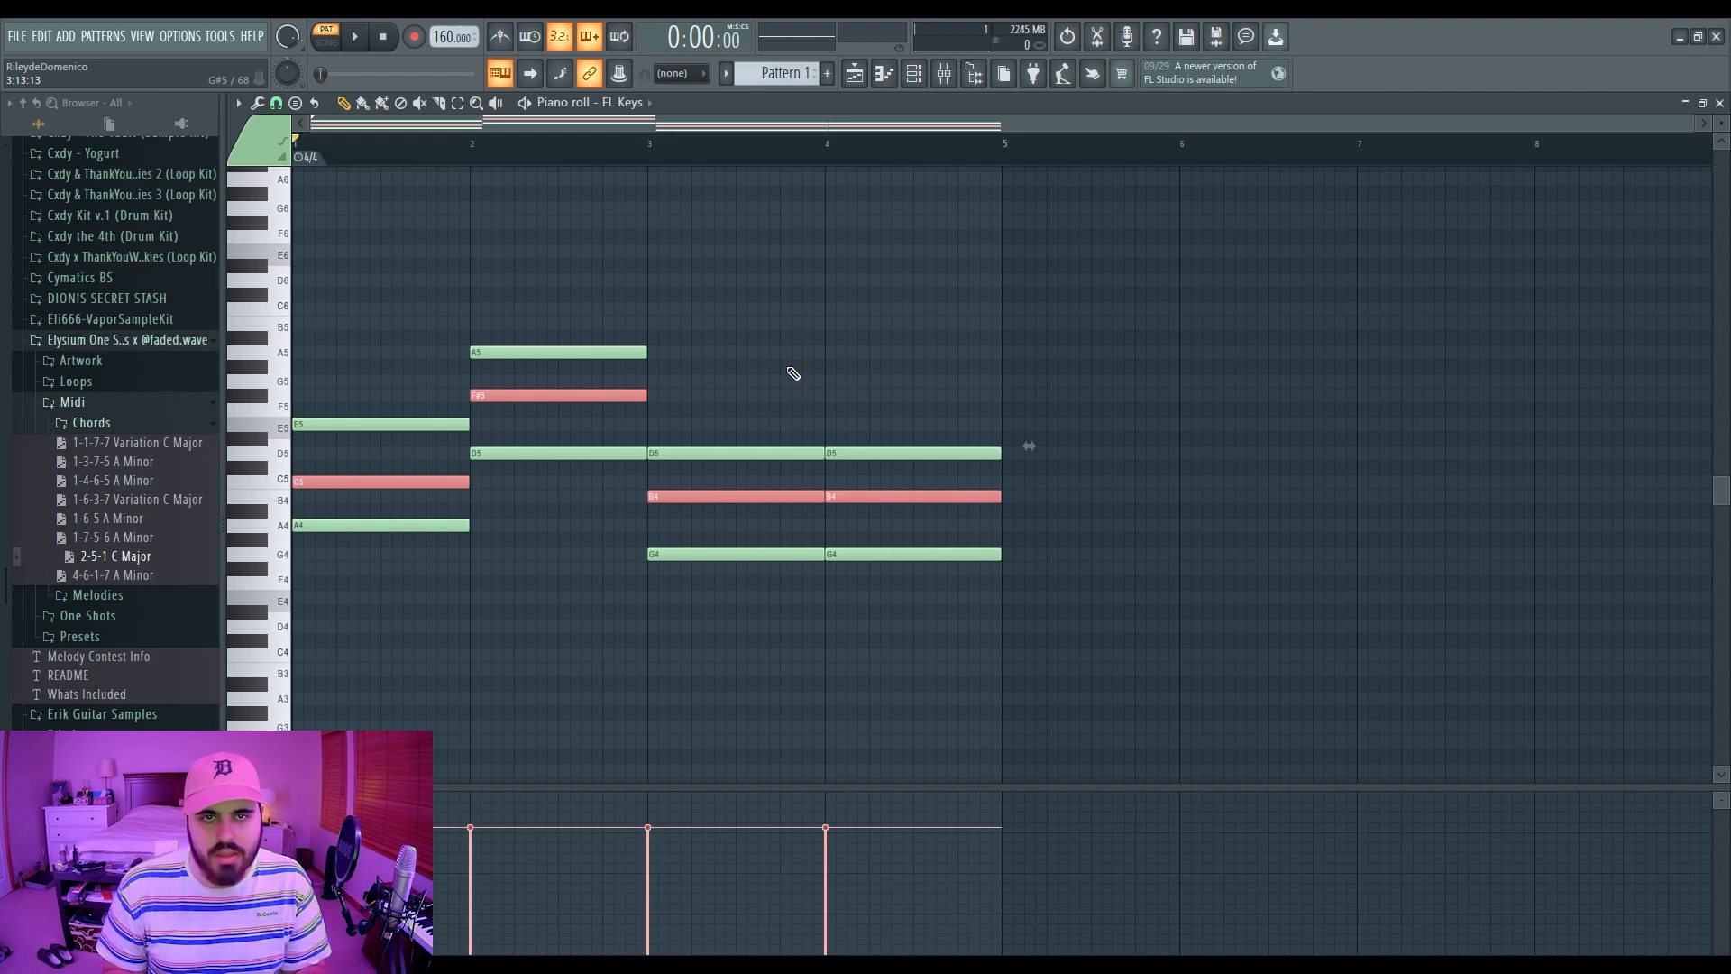
Step: Raise the selected middle notes an octave and add a G6 on top of bar 1
key("ctrl+Up")
key("ctrl+d")
scroll(405, 428, "up", 2)
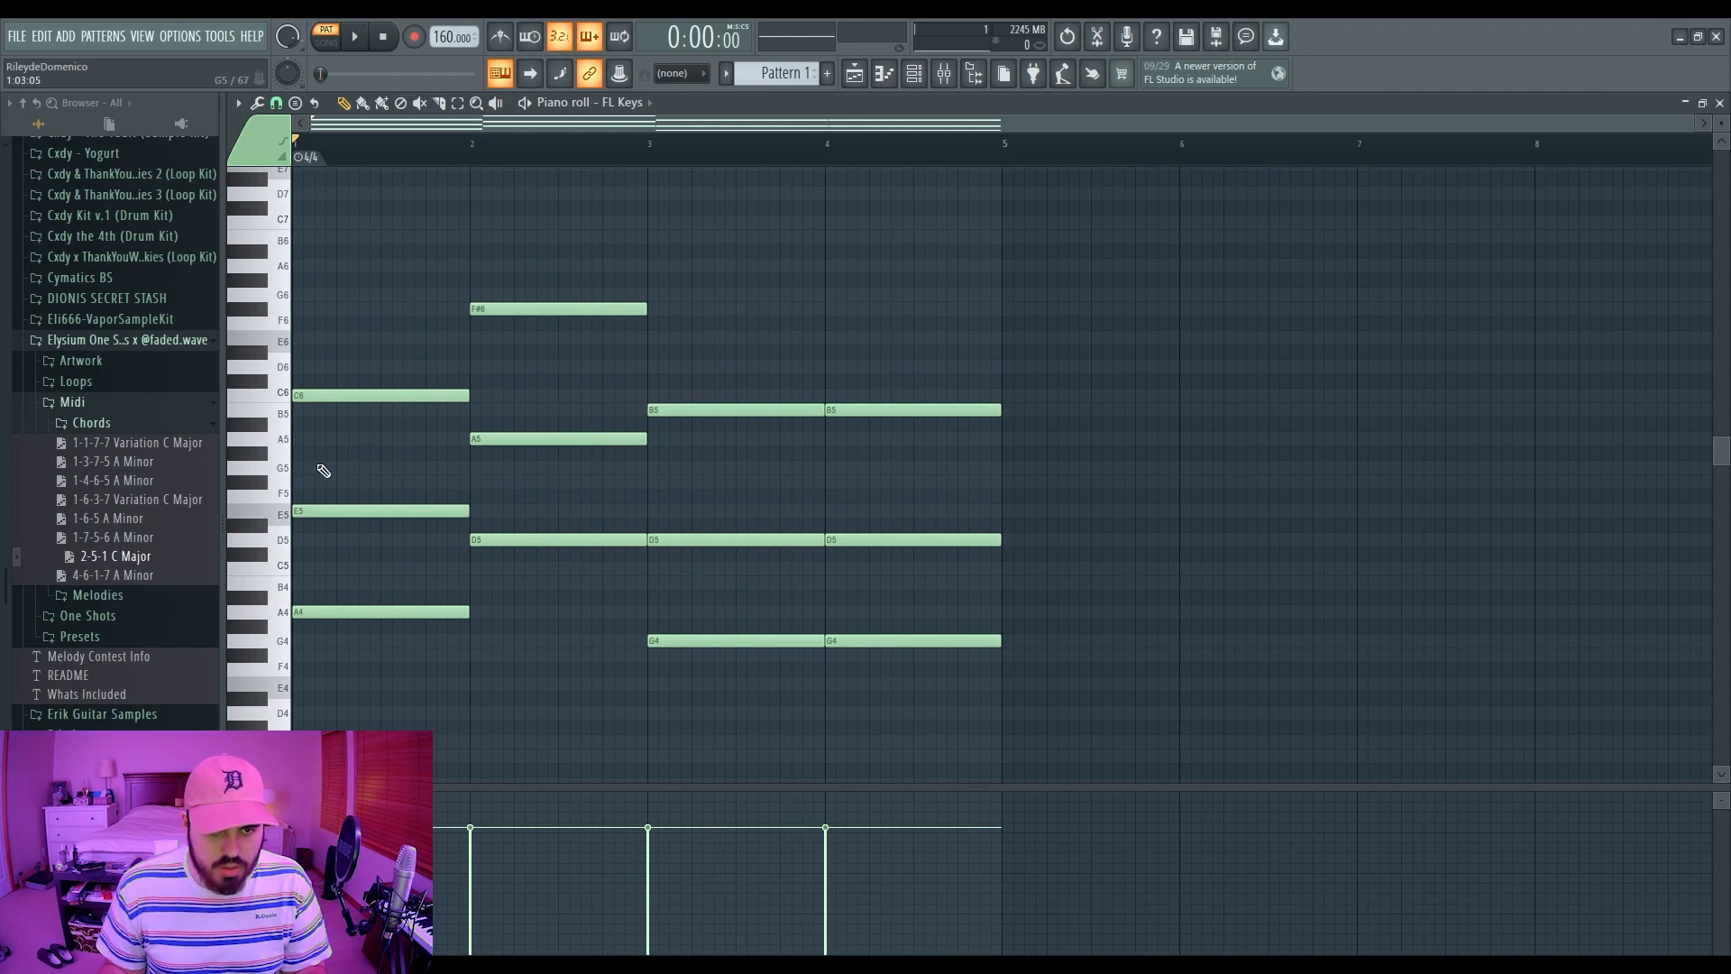
left_click(303, 470)
left_click(381, 465, "ctrl")
key("ctrl+Up")
key("space")
key("ctrl+d")
key("space")
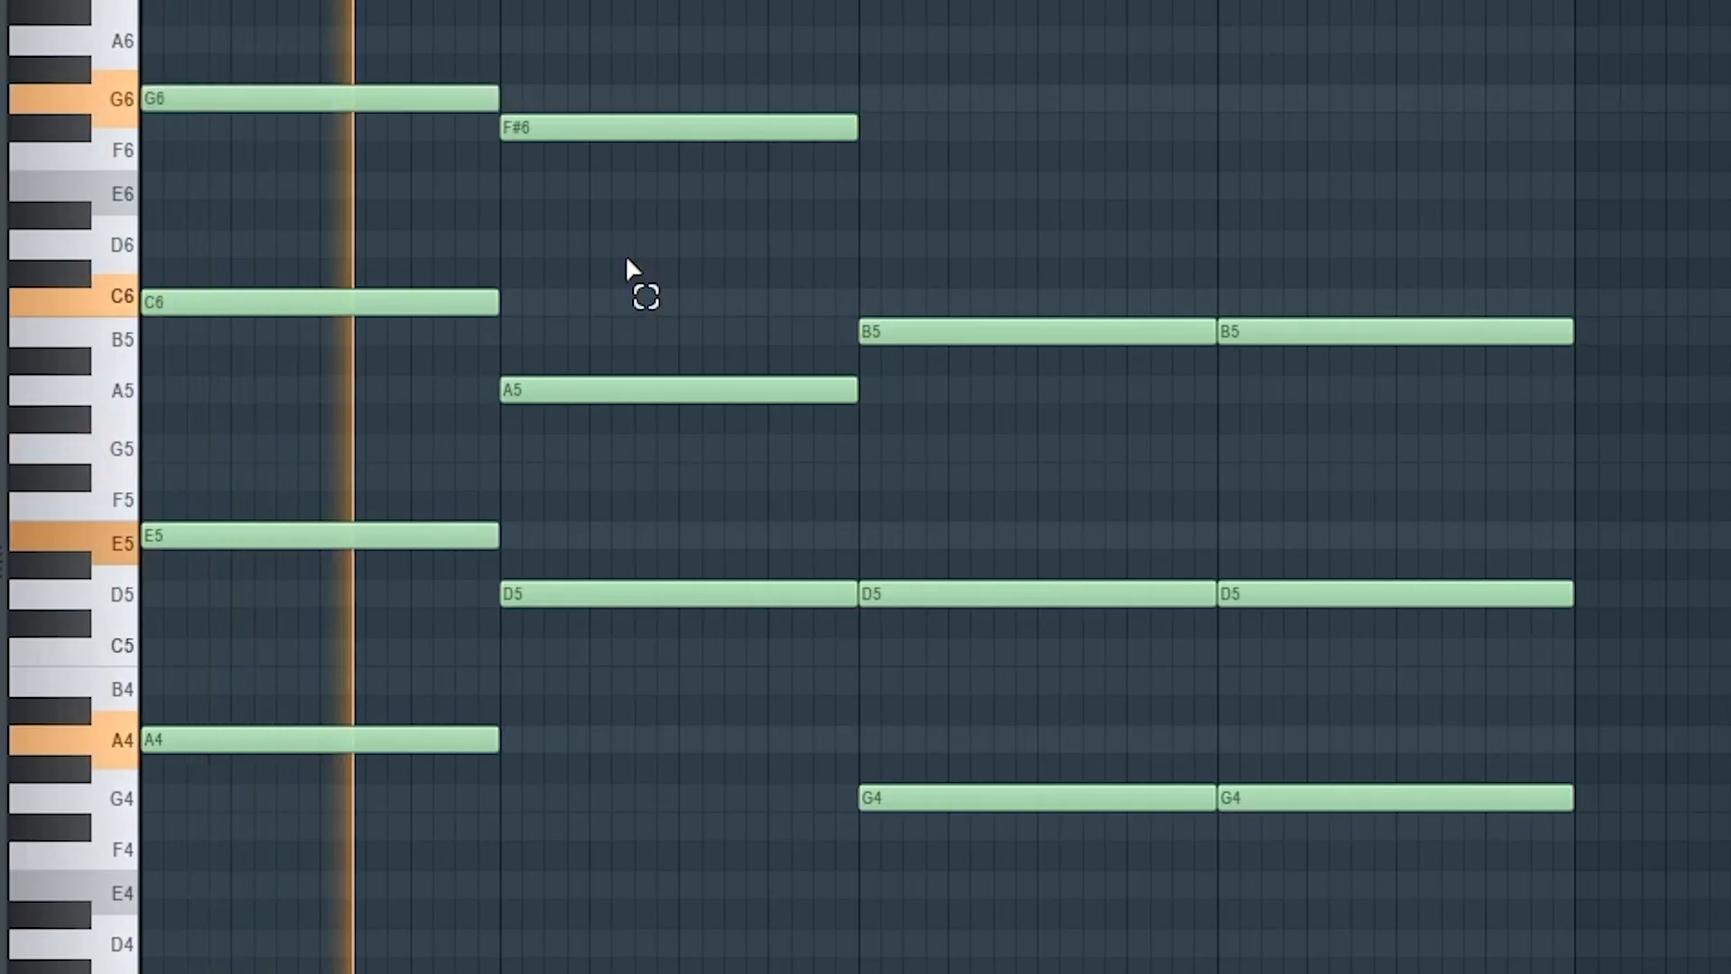
Step: Revoice bar 2 with a C6, A5 lowered to G5, and upper notes at F#6 and D6
left_click_drag(573, 132, 570, 191)
key("space")
key("space")
left_click(522, 302)
key("space")
key("space")
key("space")
key("space")
key("space")
key("space")
left_click_drag(564, 397, 566, 451)
key("space")
key("space")
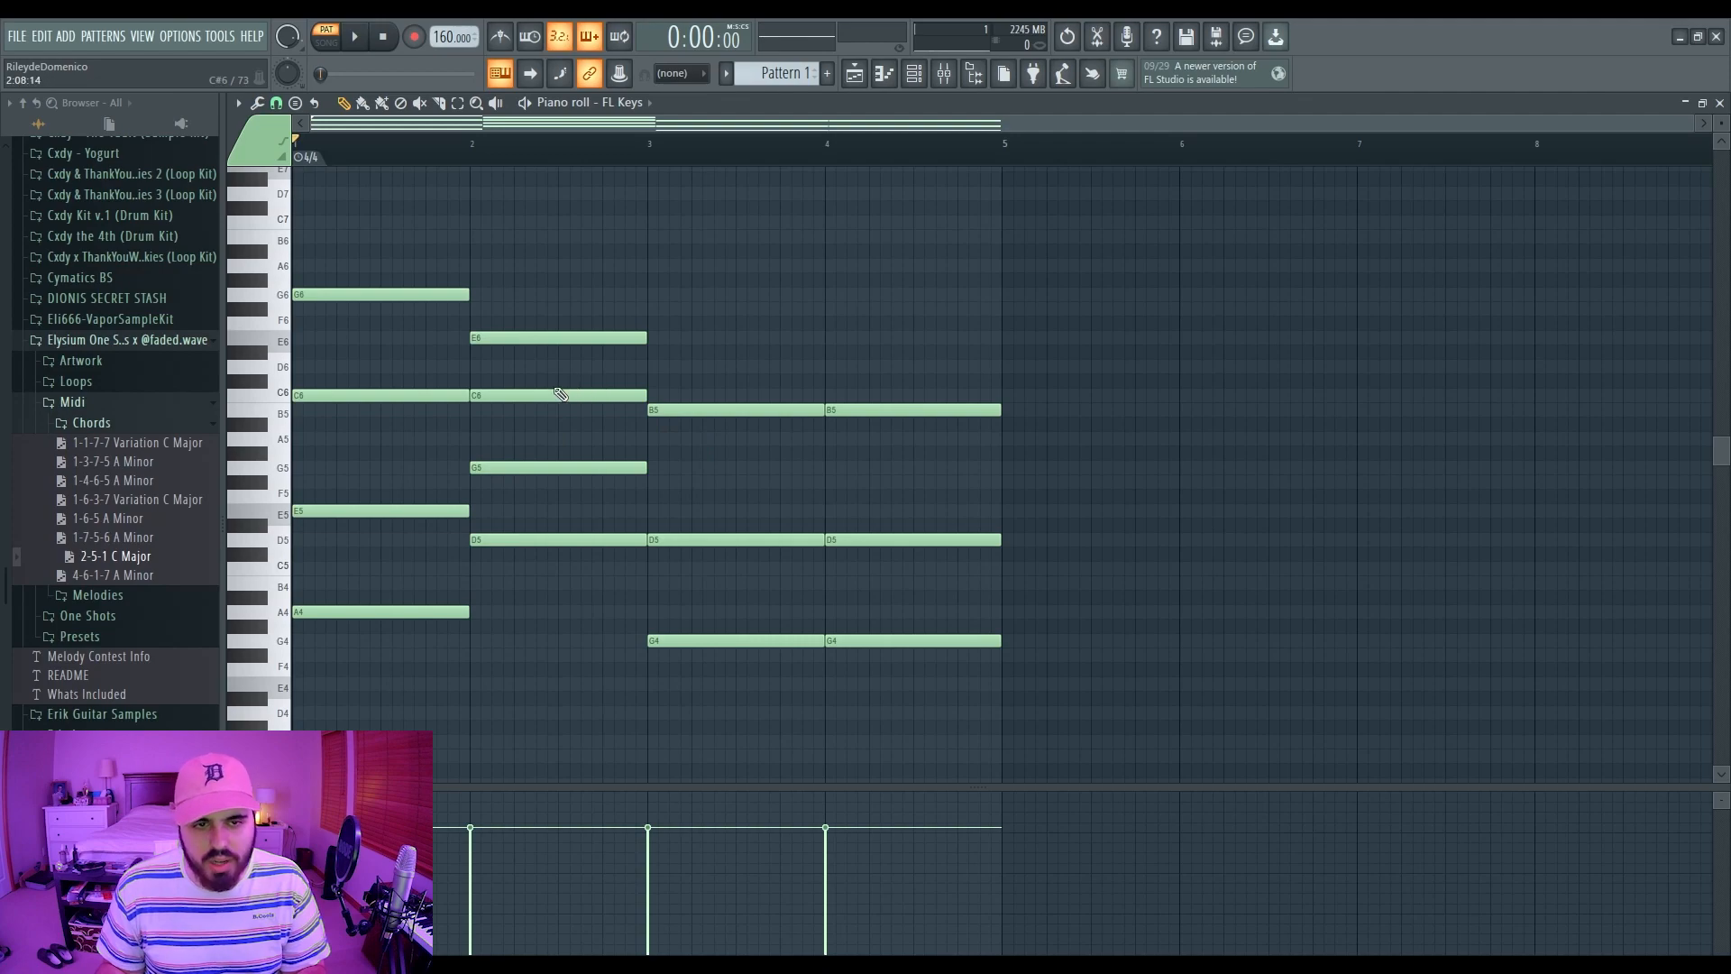
key("space")
left_click_drag(523, 334, 523, 306)
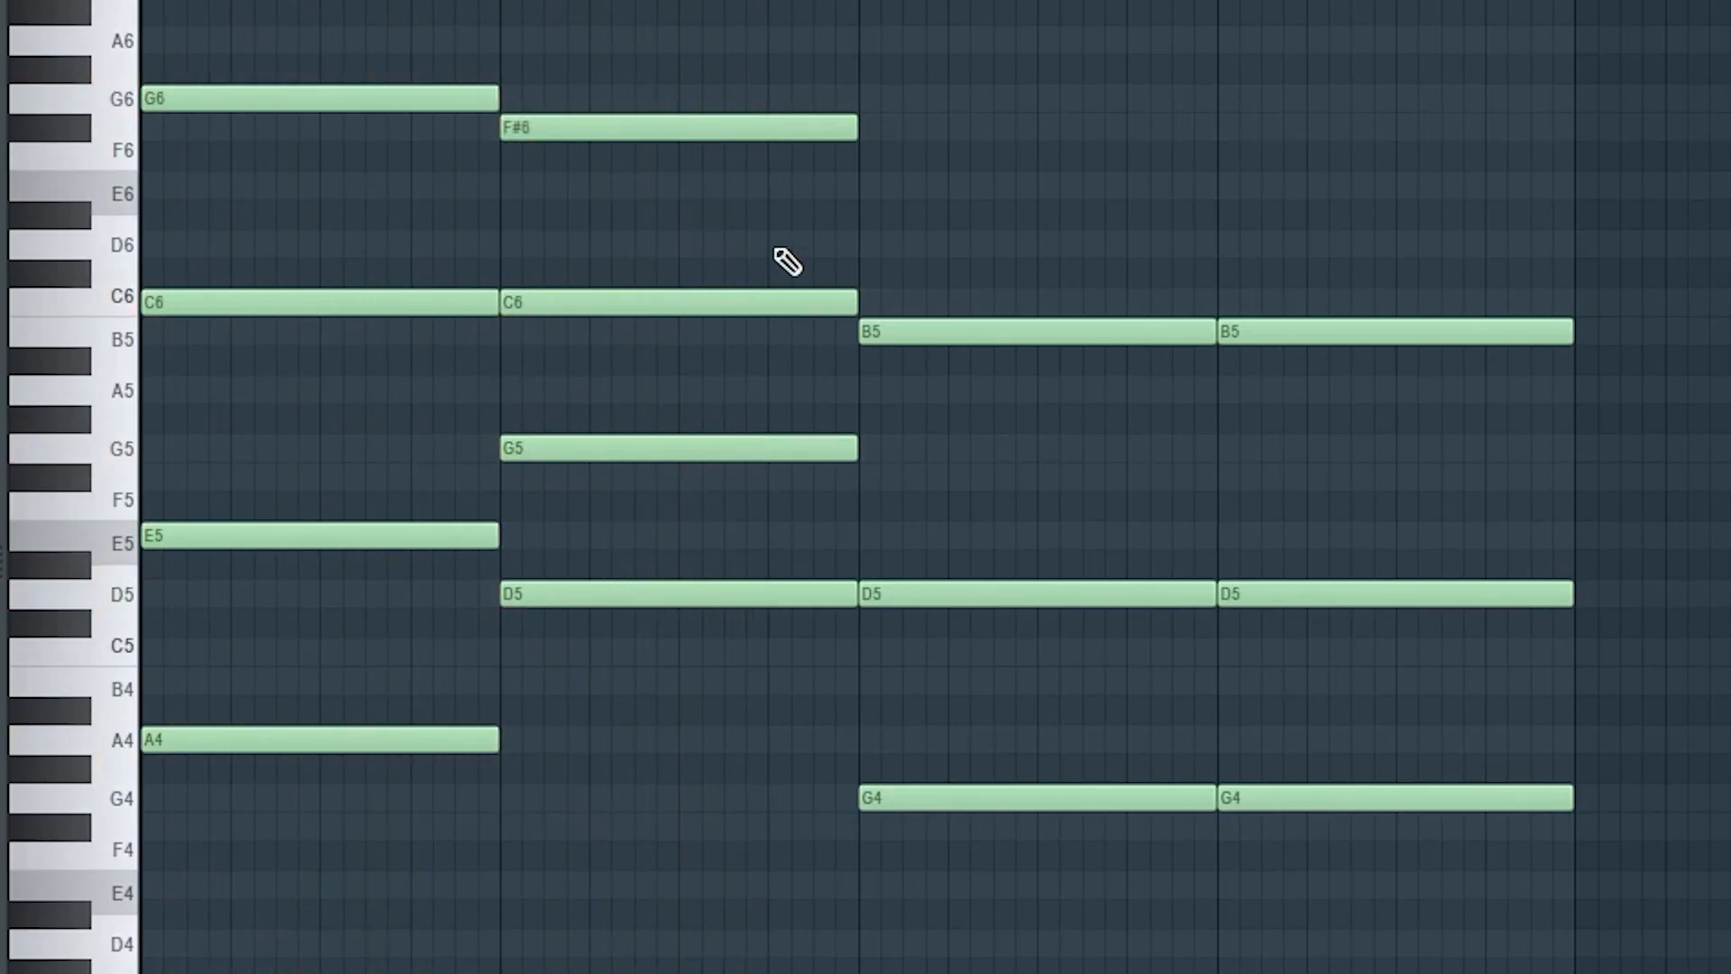
left_click_drag(787, 302, 786, 244)
Step: Add an F#6 in bar 3 and revoice bar 4 to G4–C5–A5–E6
left_click(921, 475)
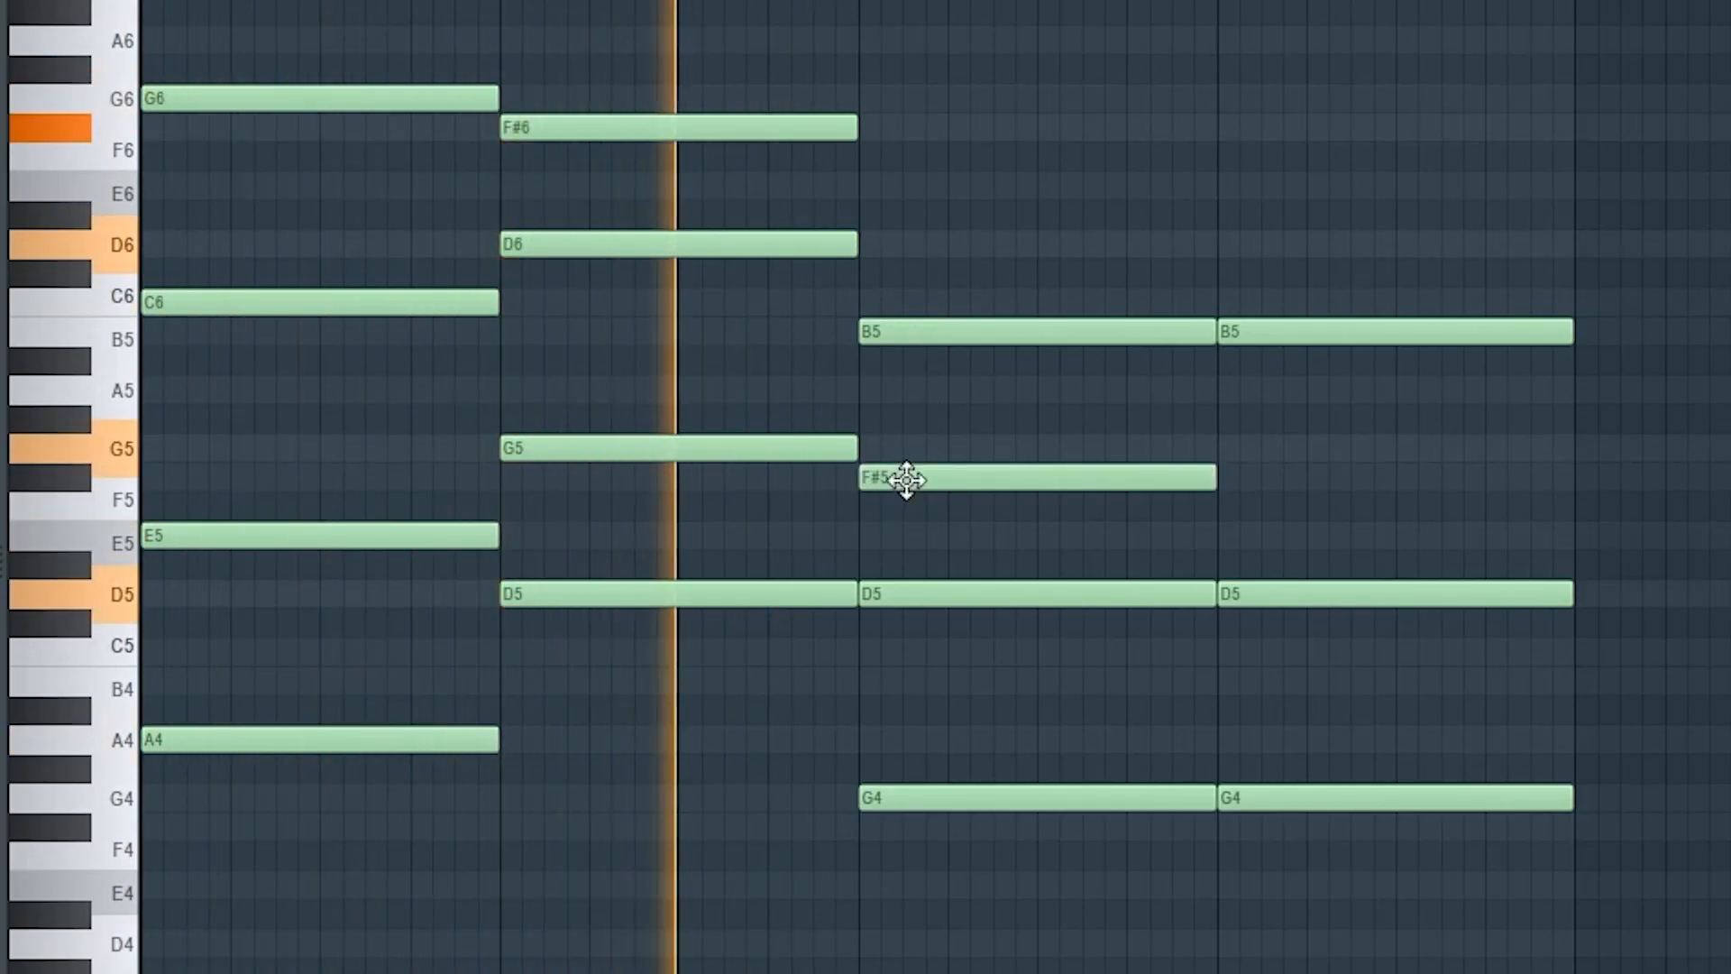
left_click_drag(921, 475, 922, 127)
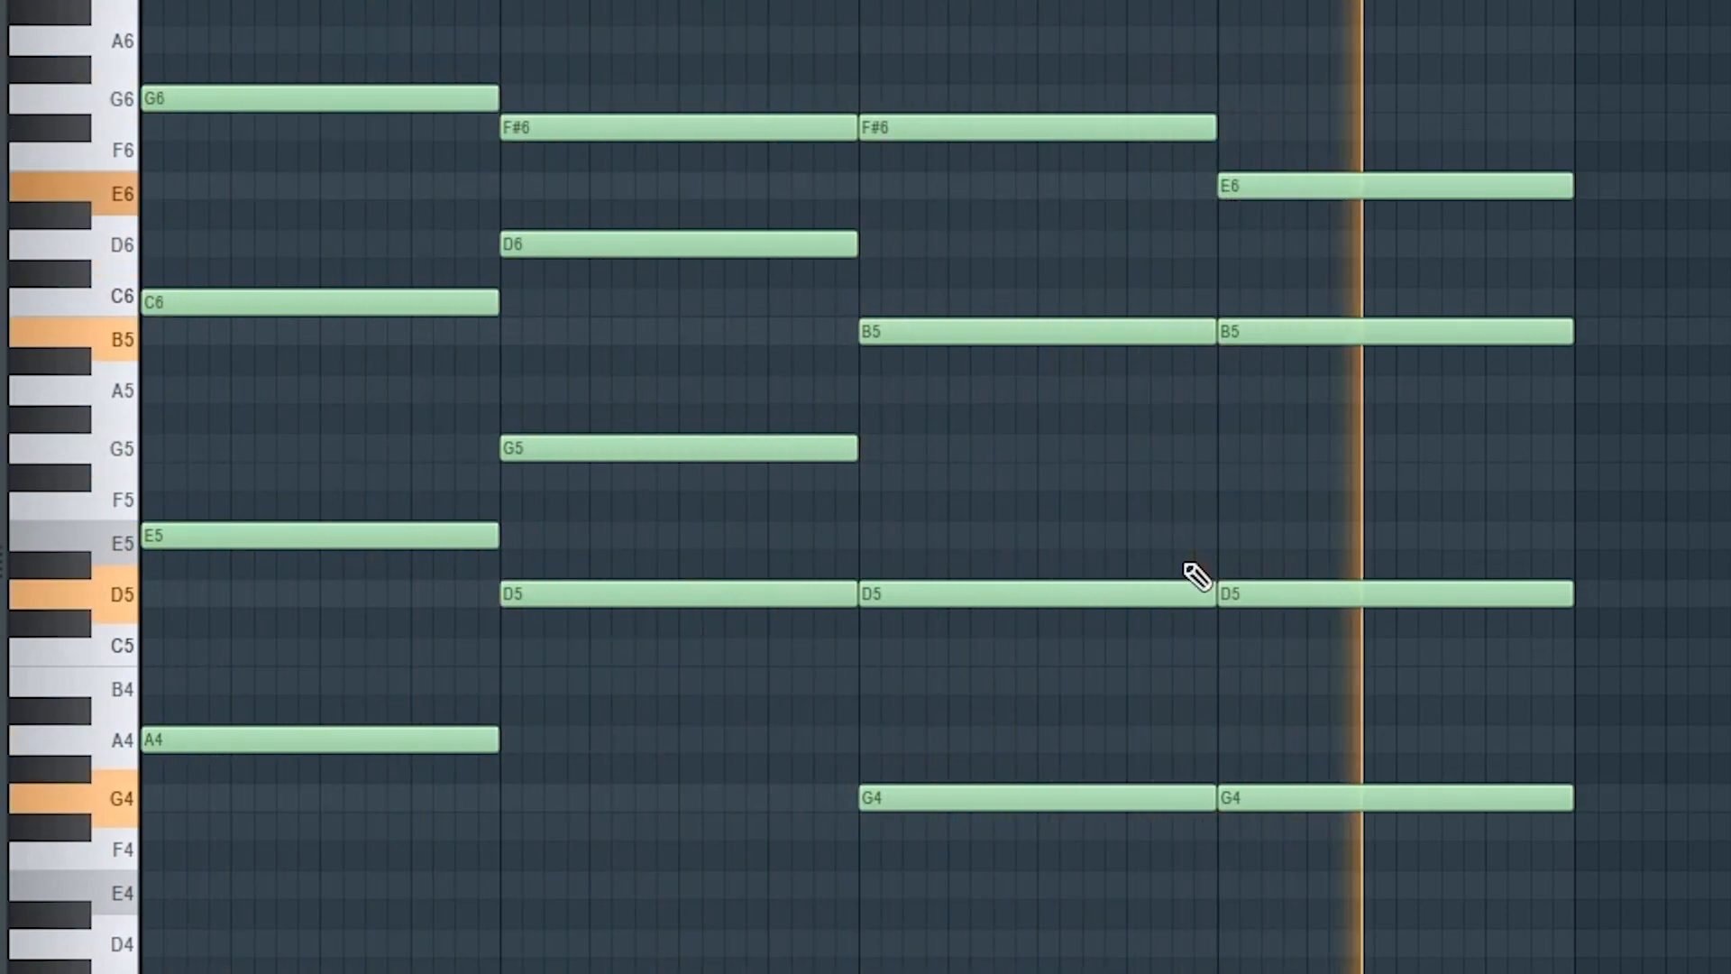
left_click_drag(1319, 333, 1318, 390)
left_click_drag(1335, 594, 1335, 652)
mouse_move(1334, 797)
left_mouse_down()
mouse_move(1335, 885)
mouse_move(1344, 784)
left_mouse_up()
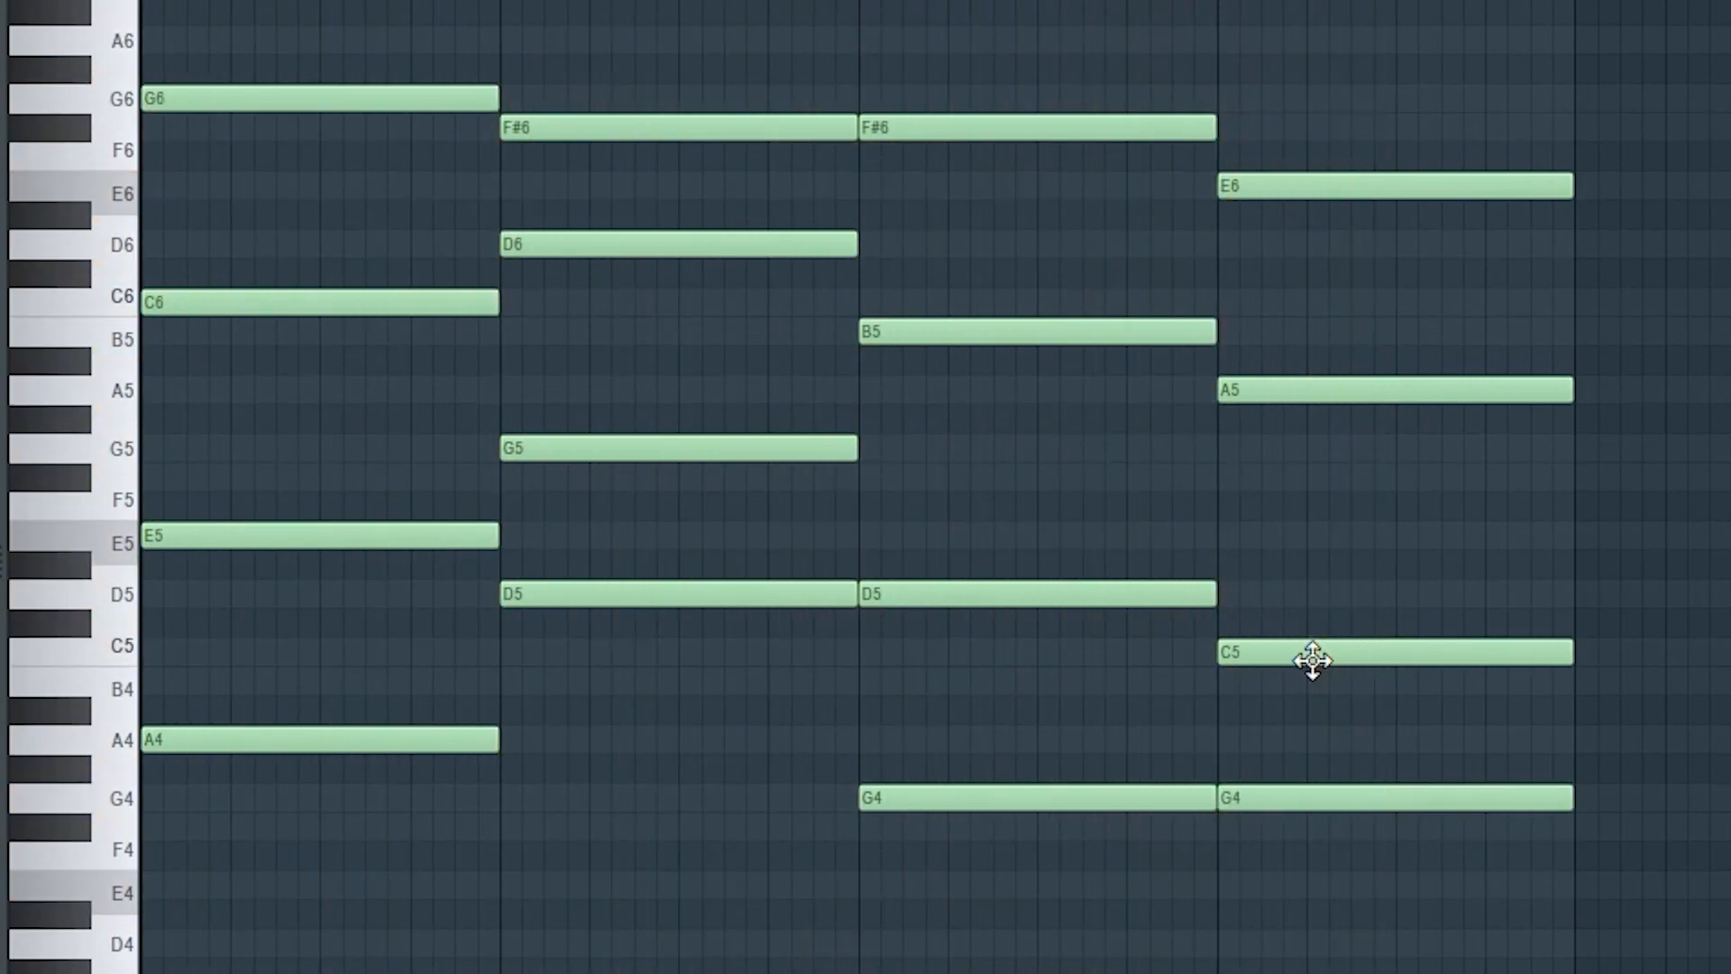
left_click_drag(1314, 657, 1314, 598)
left_click_drag(1283, 374, 1295, 345)
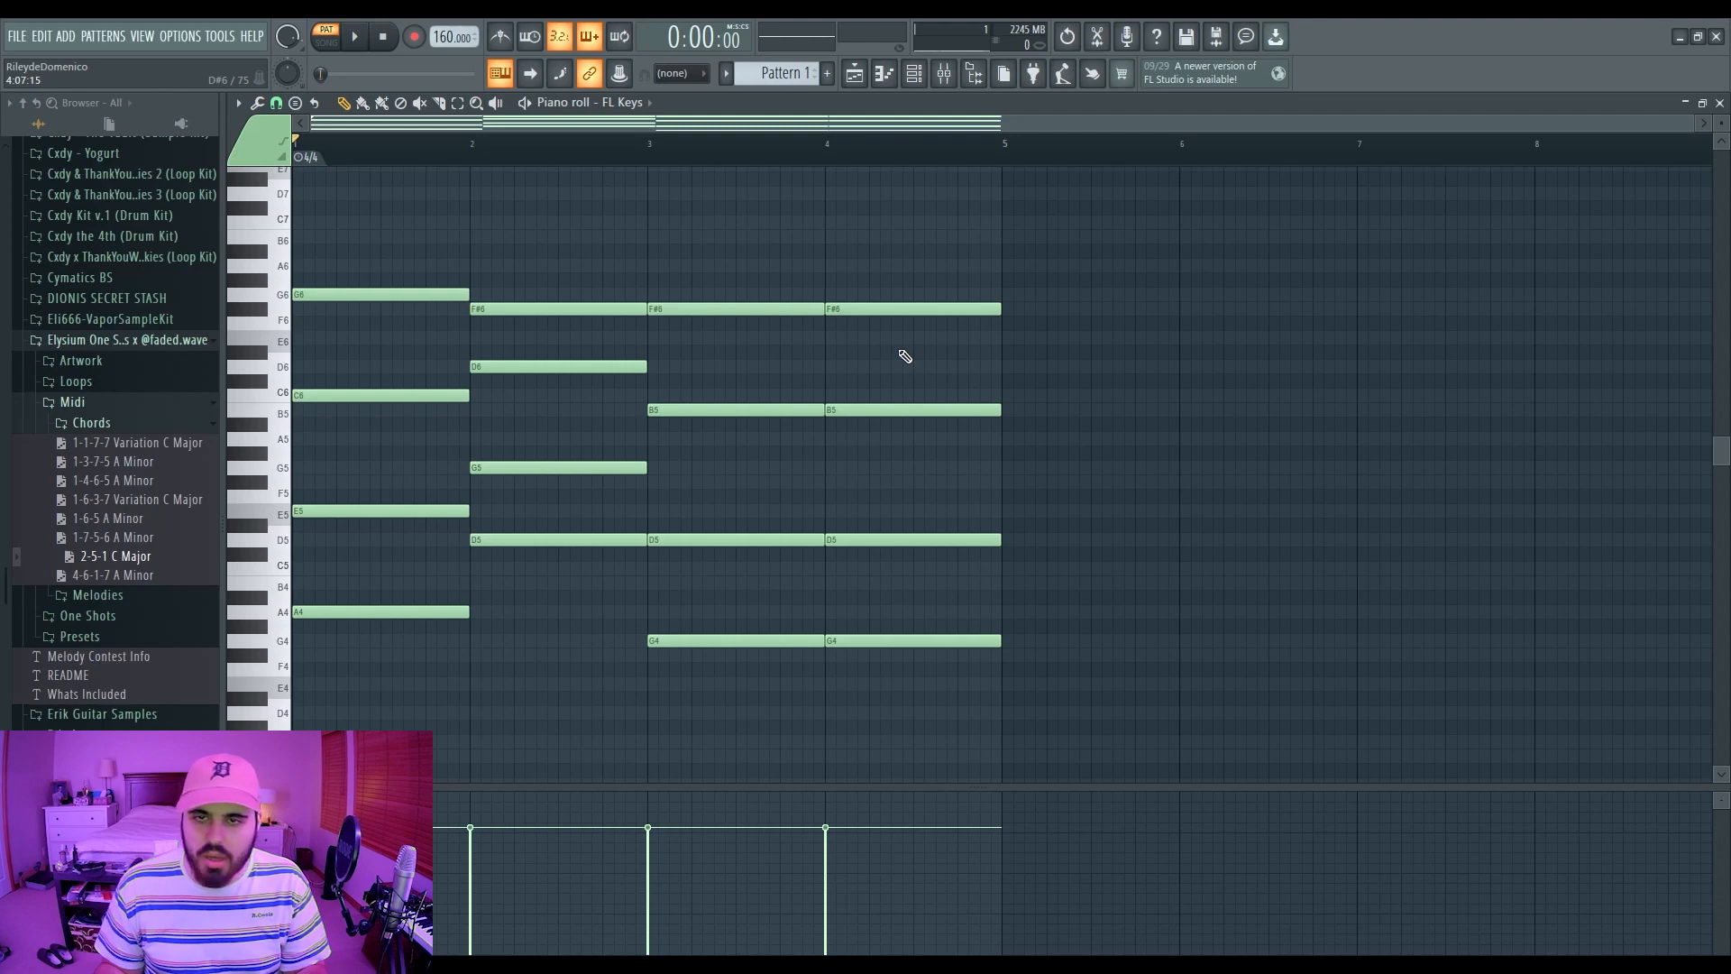
Step: Move the bar-4 G4 down to E4, auditioning and removing a trial G4 note
key("space")
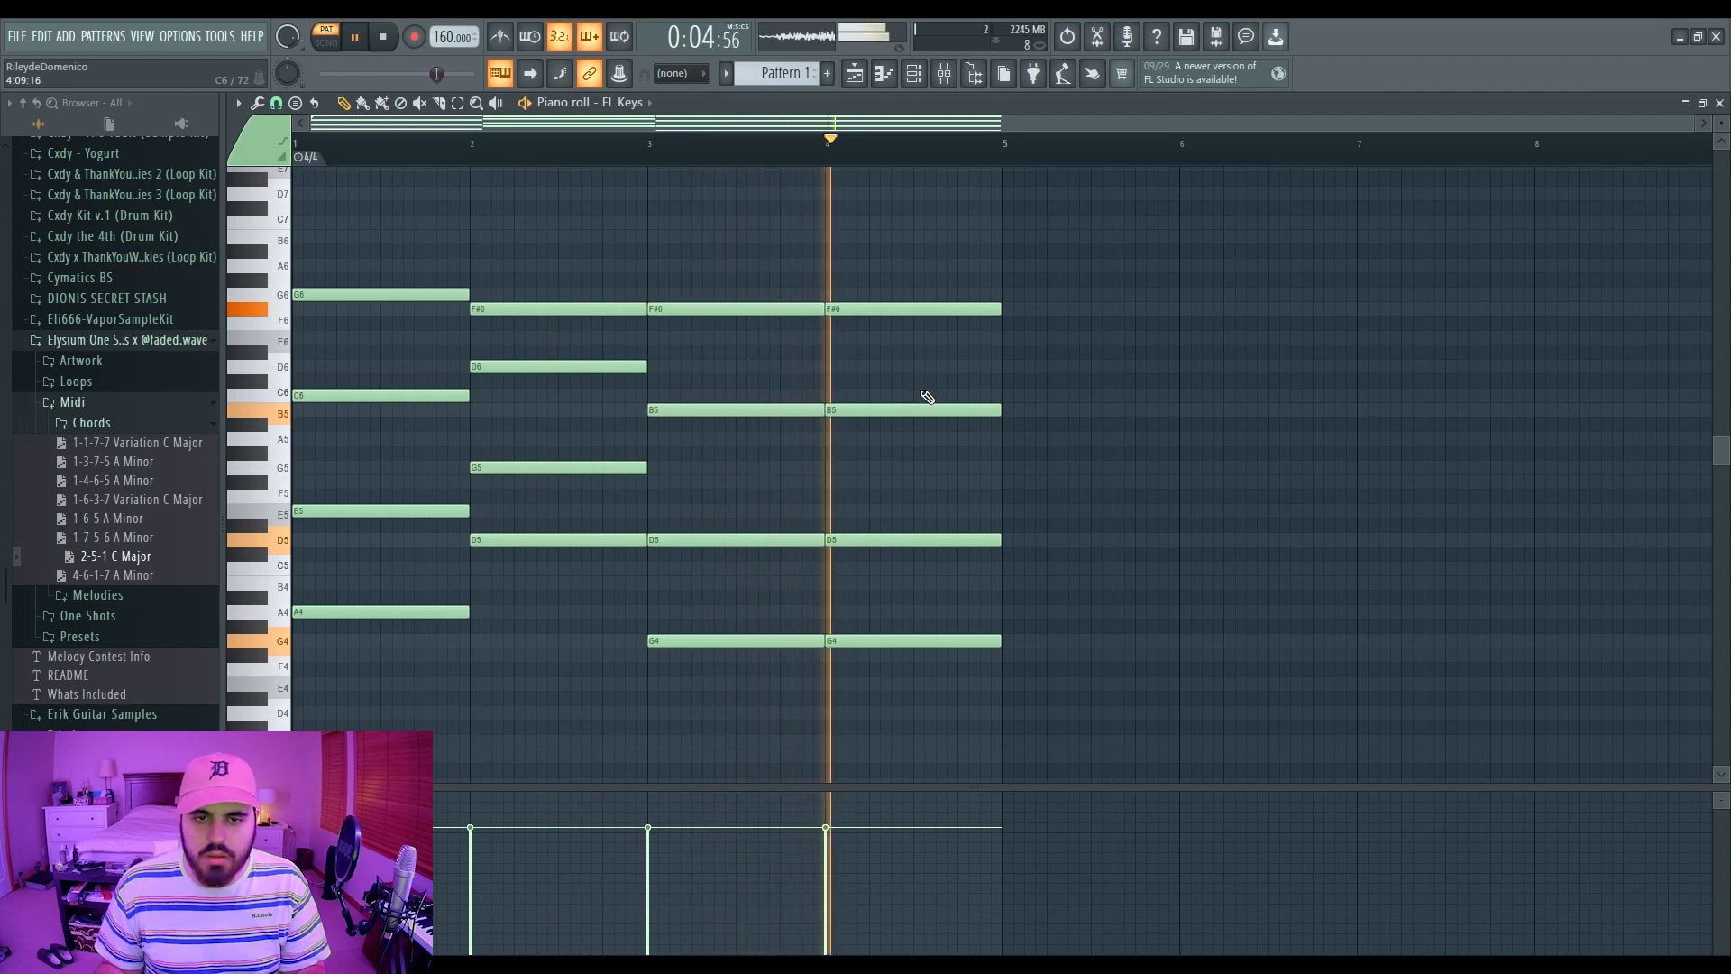
key("space")
left_click_drag(850, 641, 850, 684)
key("space")
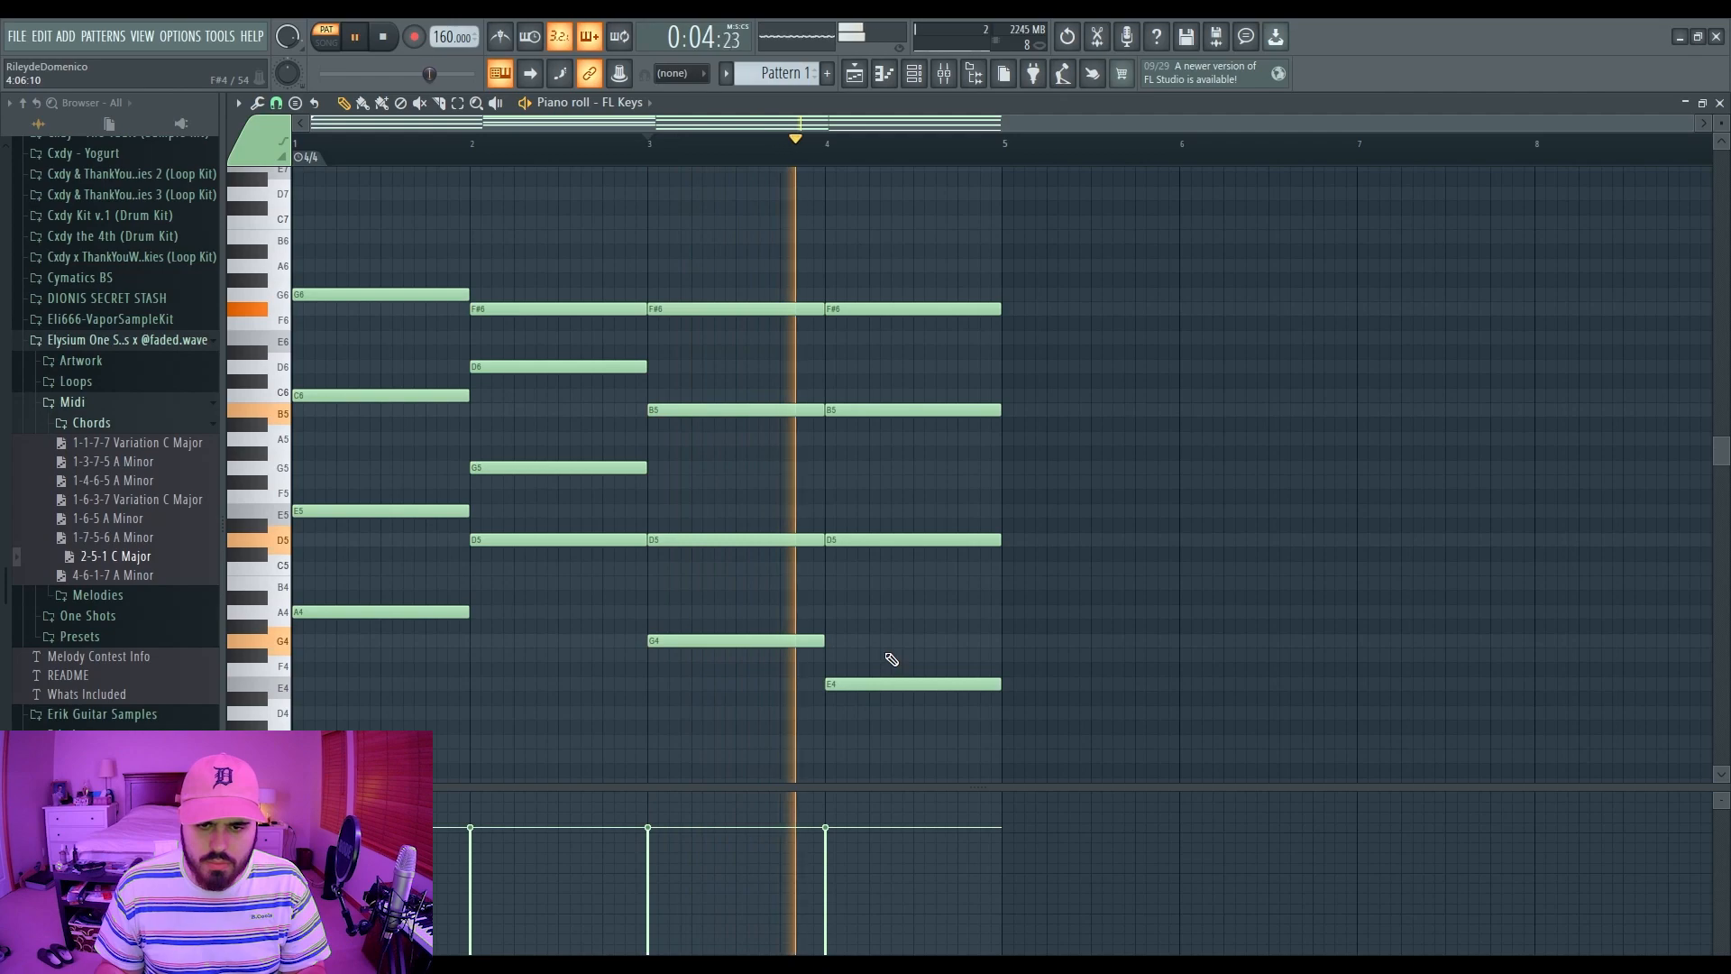
key("space")
left_click(828, 640)
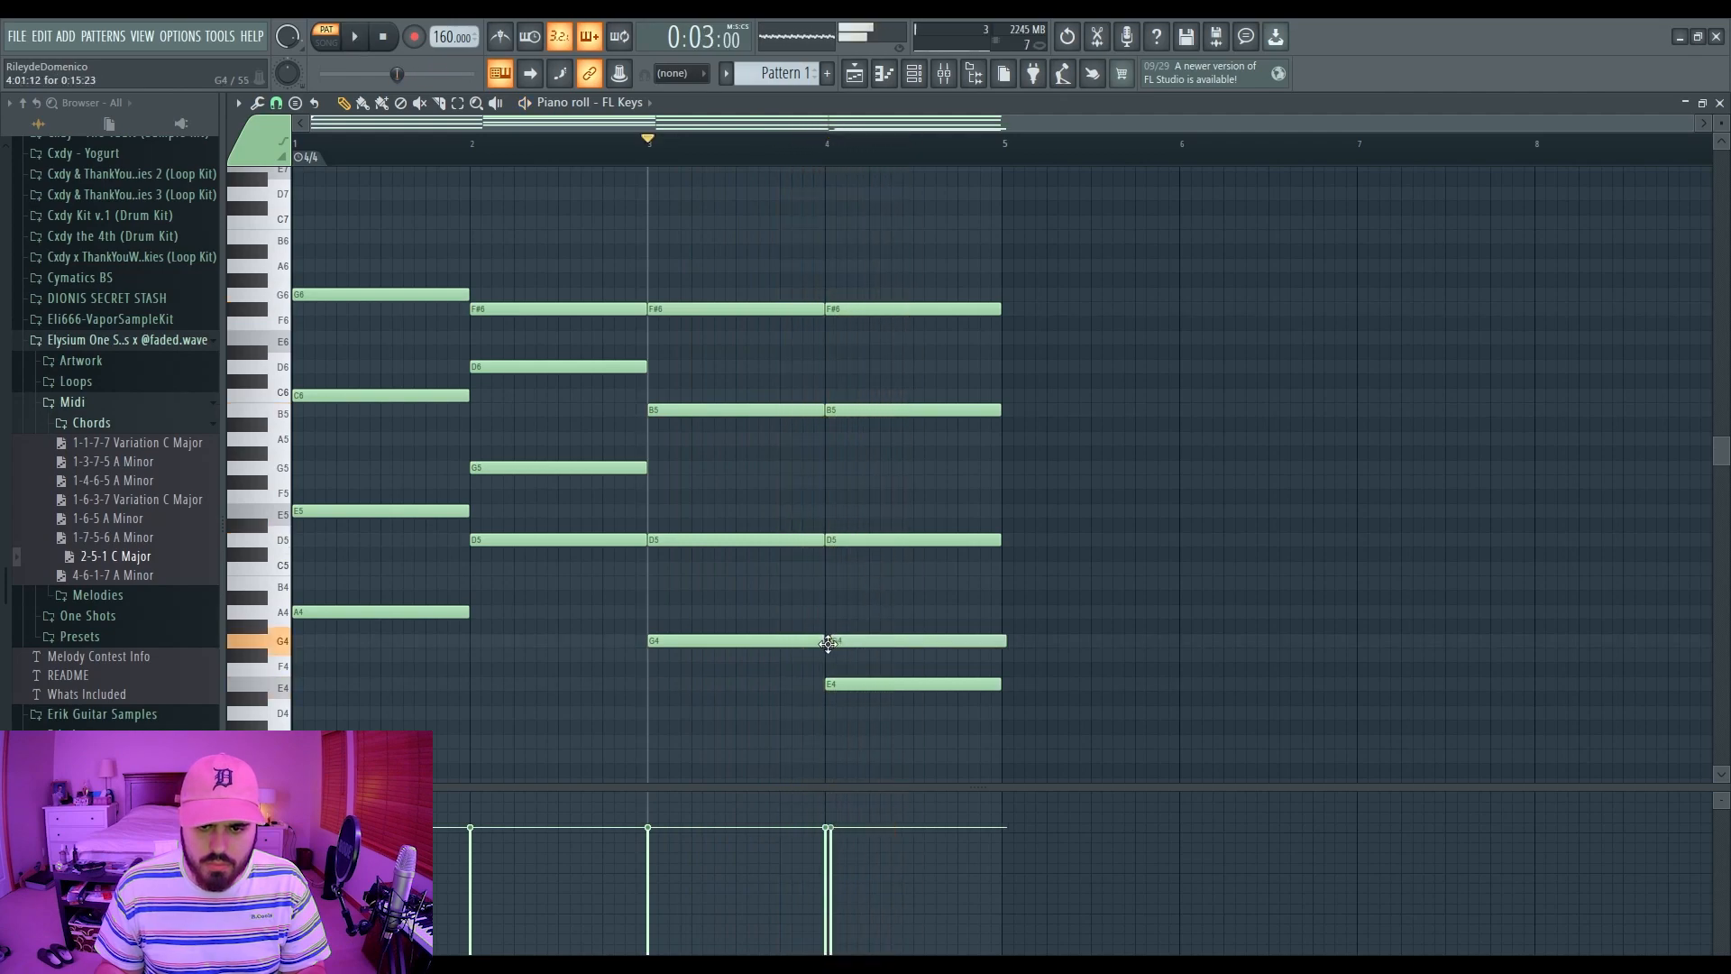
left_click(826, 584)
left_click_drag(882, 641, 879, 642)
right_click(879, 642)
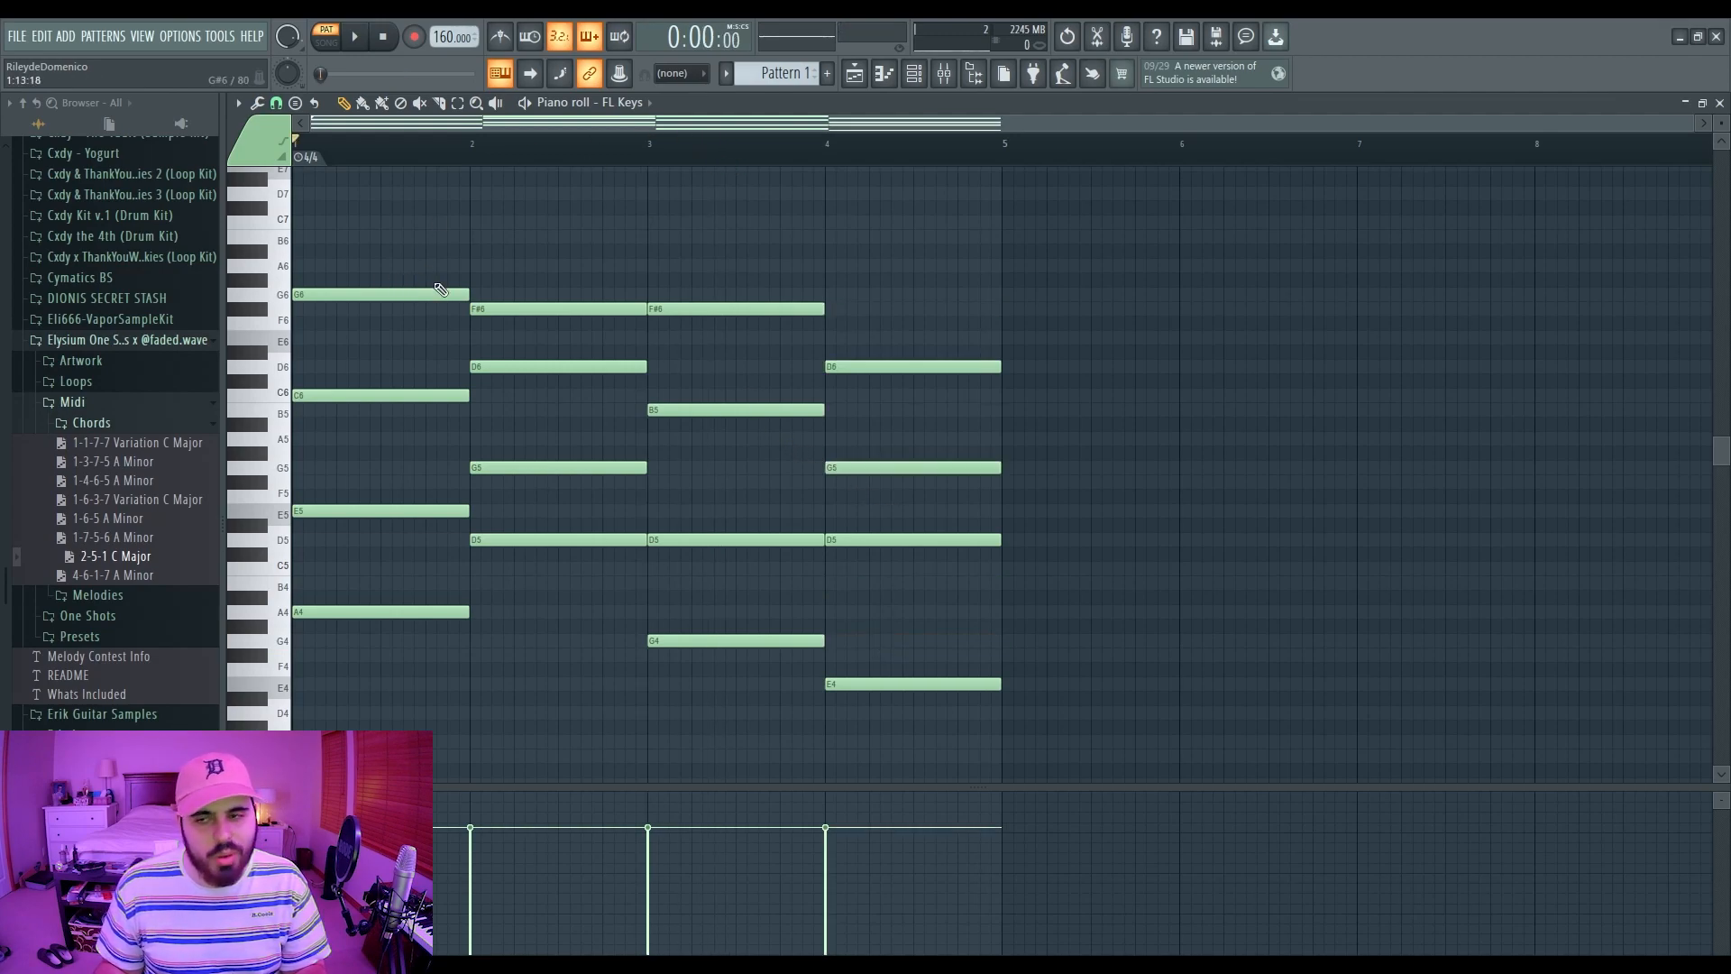
scroll(444, 402, "up", 3)
scroll(417, 384, "down", 6)
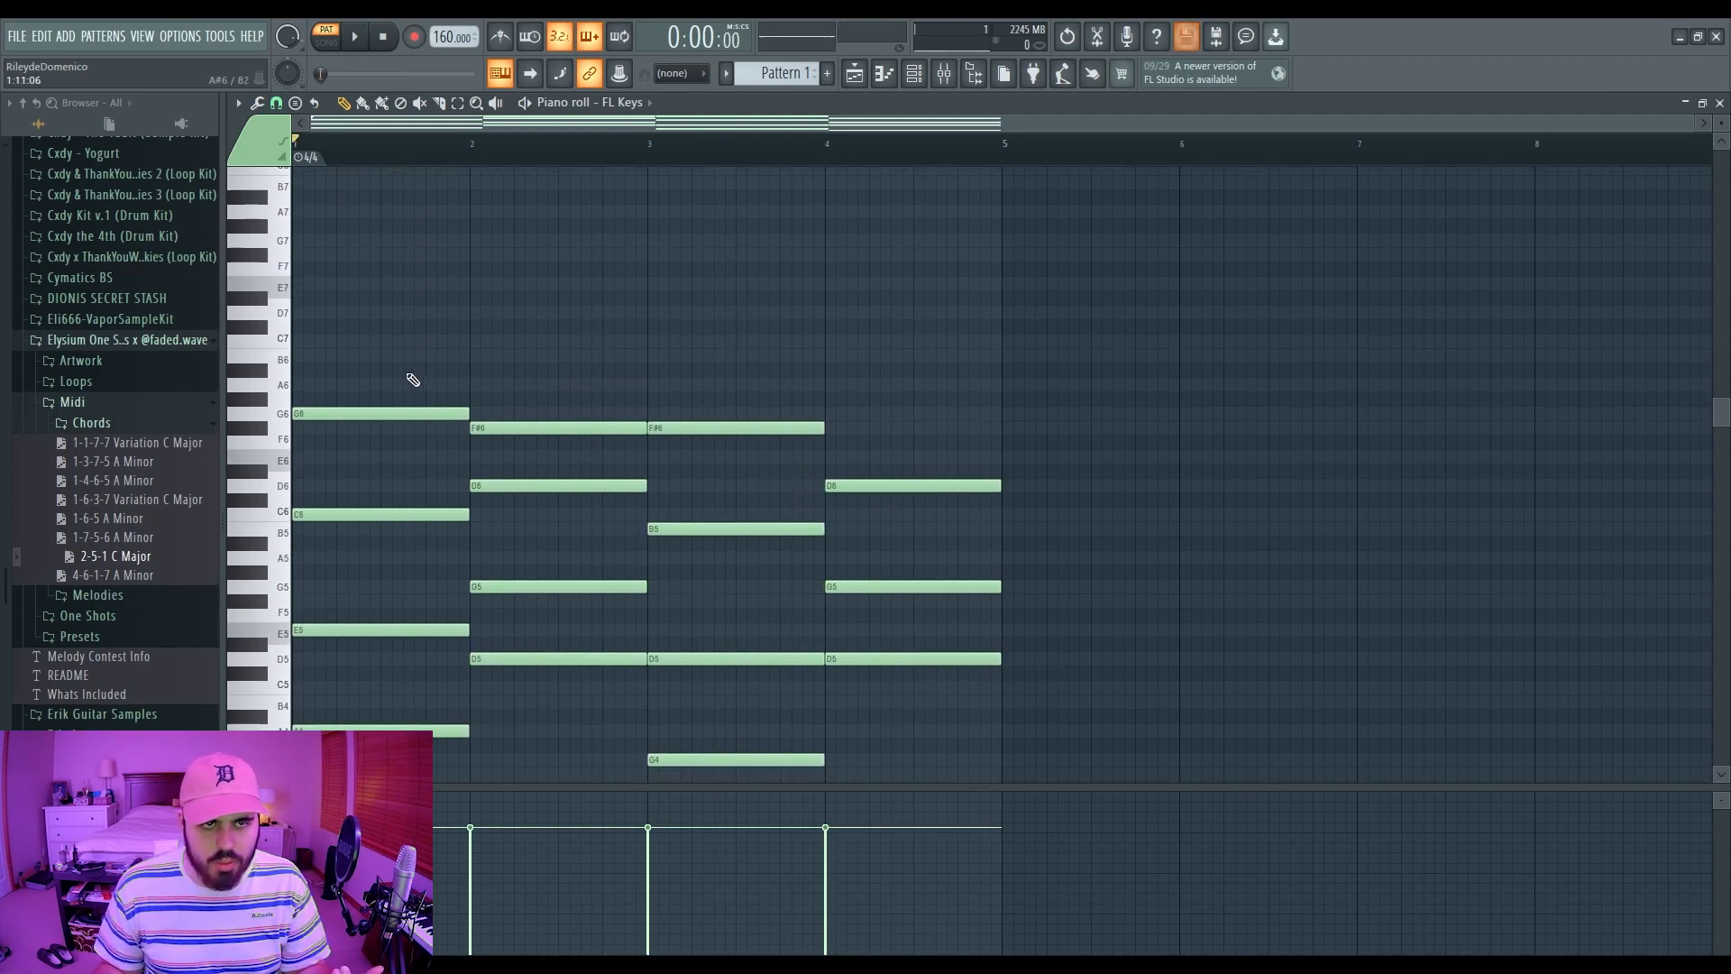
Step: Copy the bass notes A4, D5, G4 and E4 and paste them an octave lower
left_click(432, 480, "ctrl")
left_click(511, 410, "ctrl+shift")
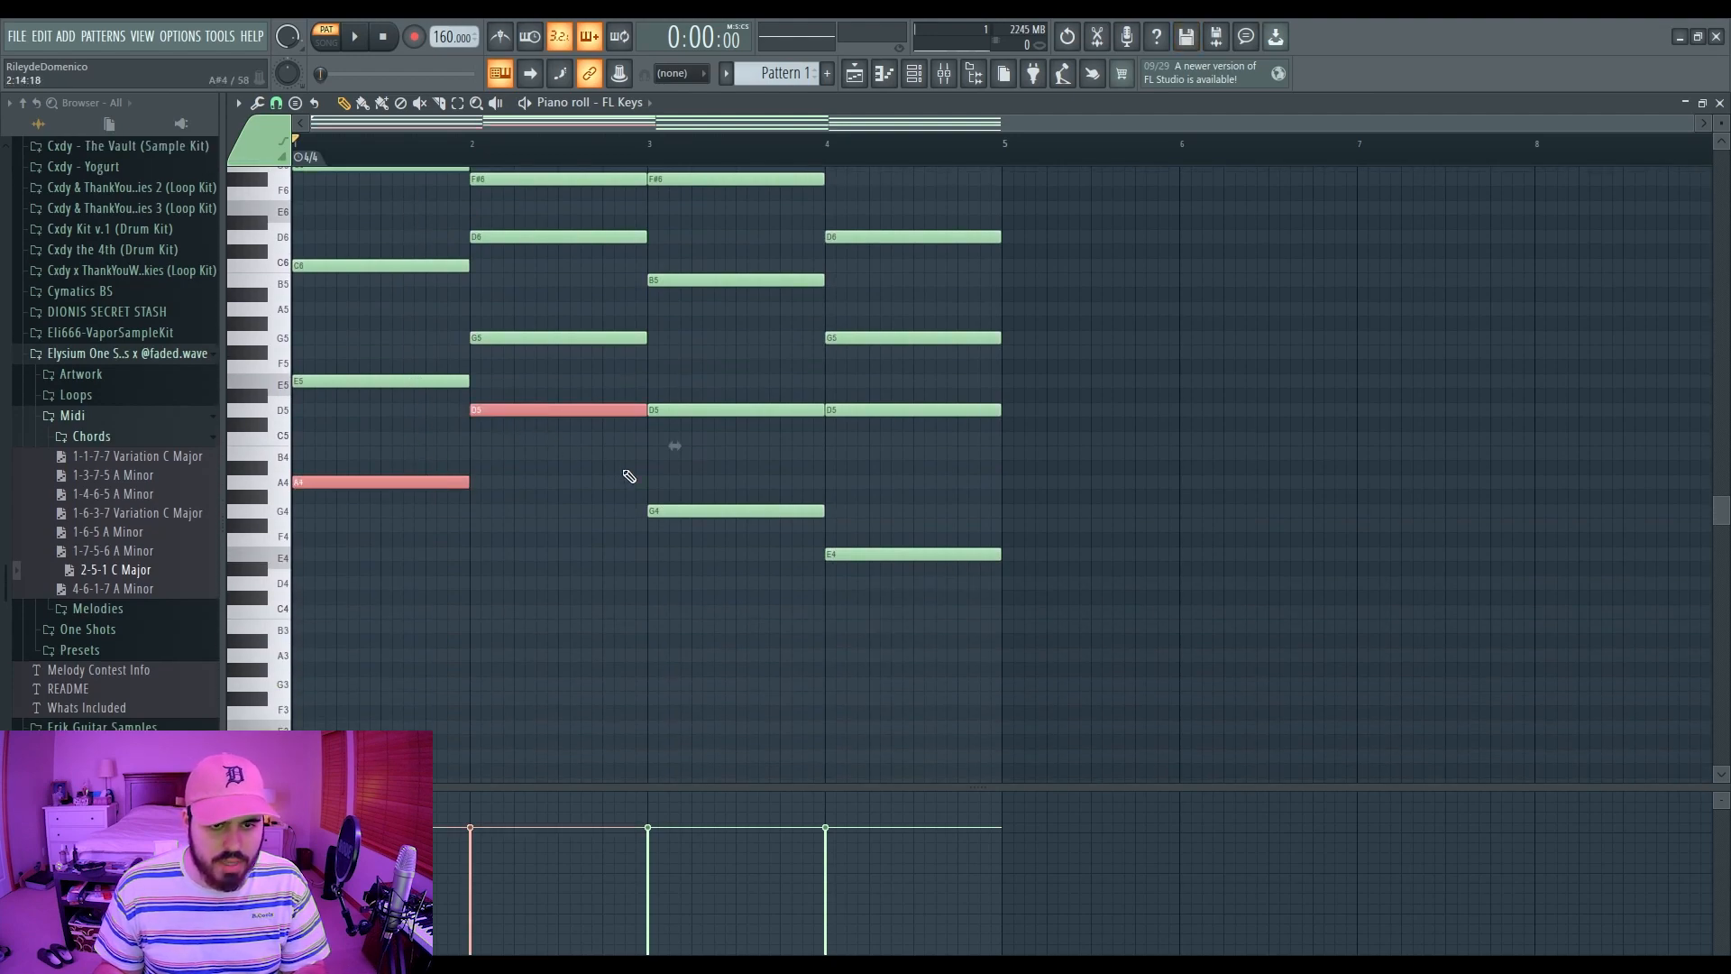
left_click(701, 512, "ctrl+shift")
left_click(849, 553, "ctrl+shift")
key("ctrl+c")
key("ctrl+v")
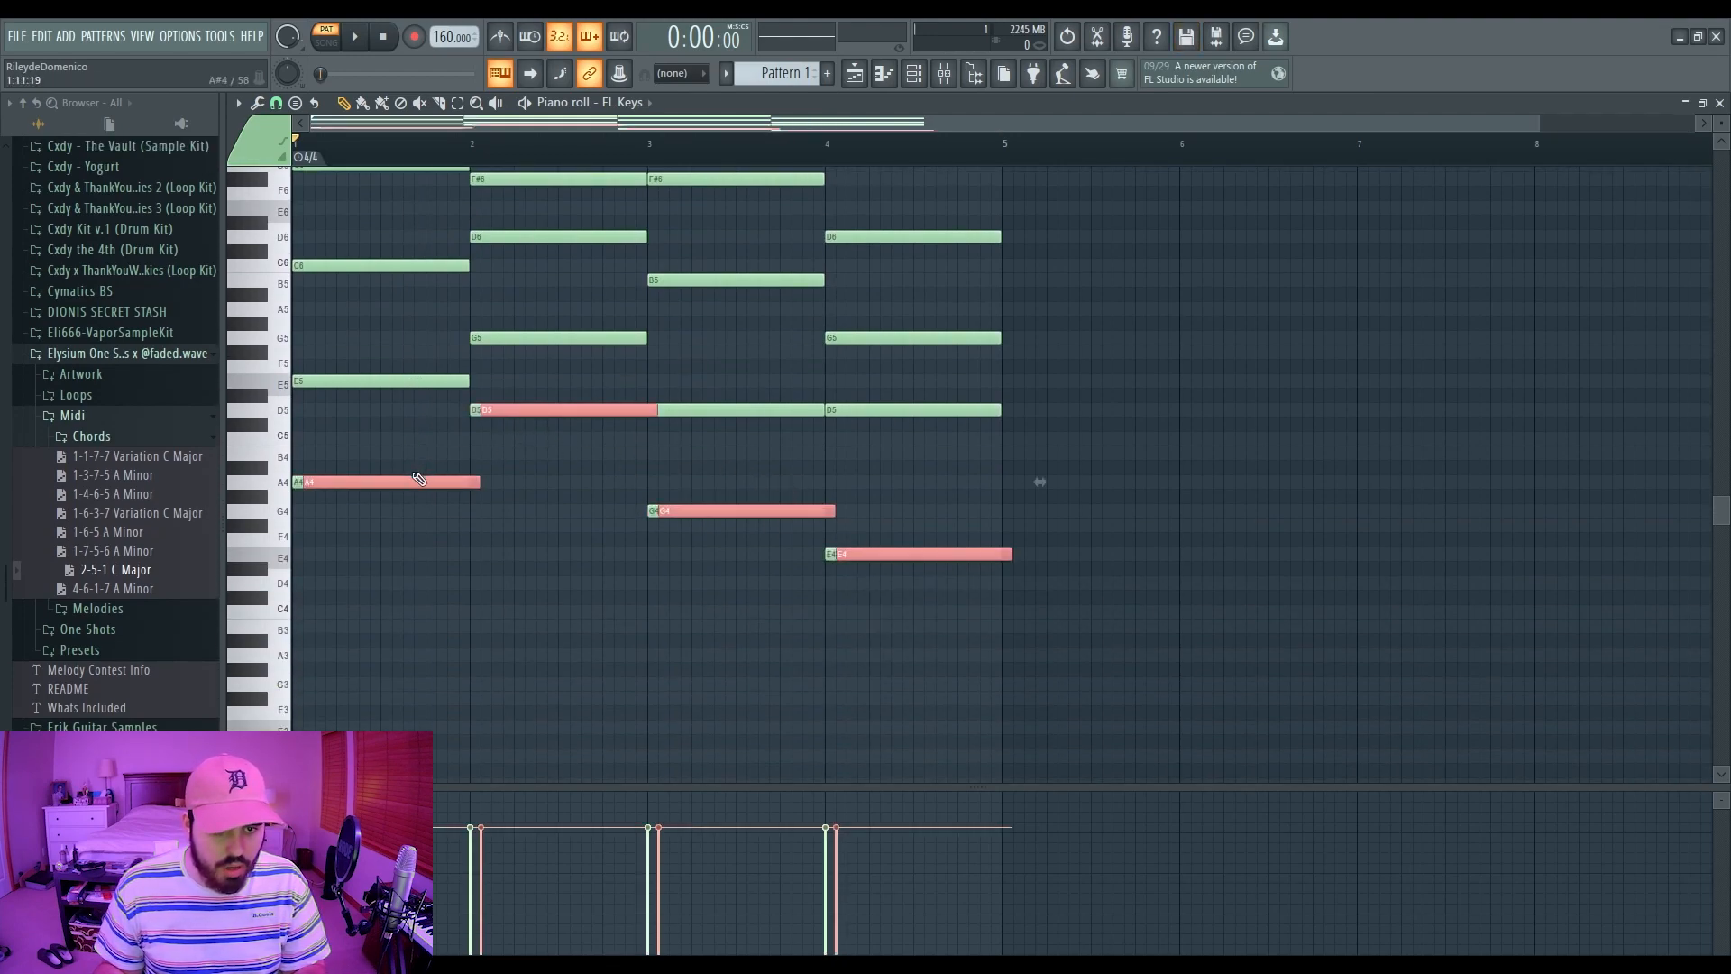
left_click_drag(418, 480, 407, 479)
key("ctrl+Down")
left_click(516, 537)
scroll(514, 532, "up", 3)
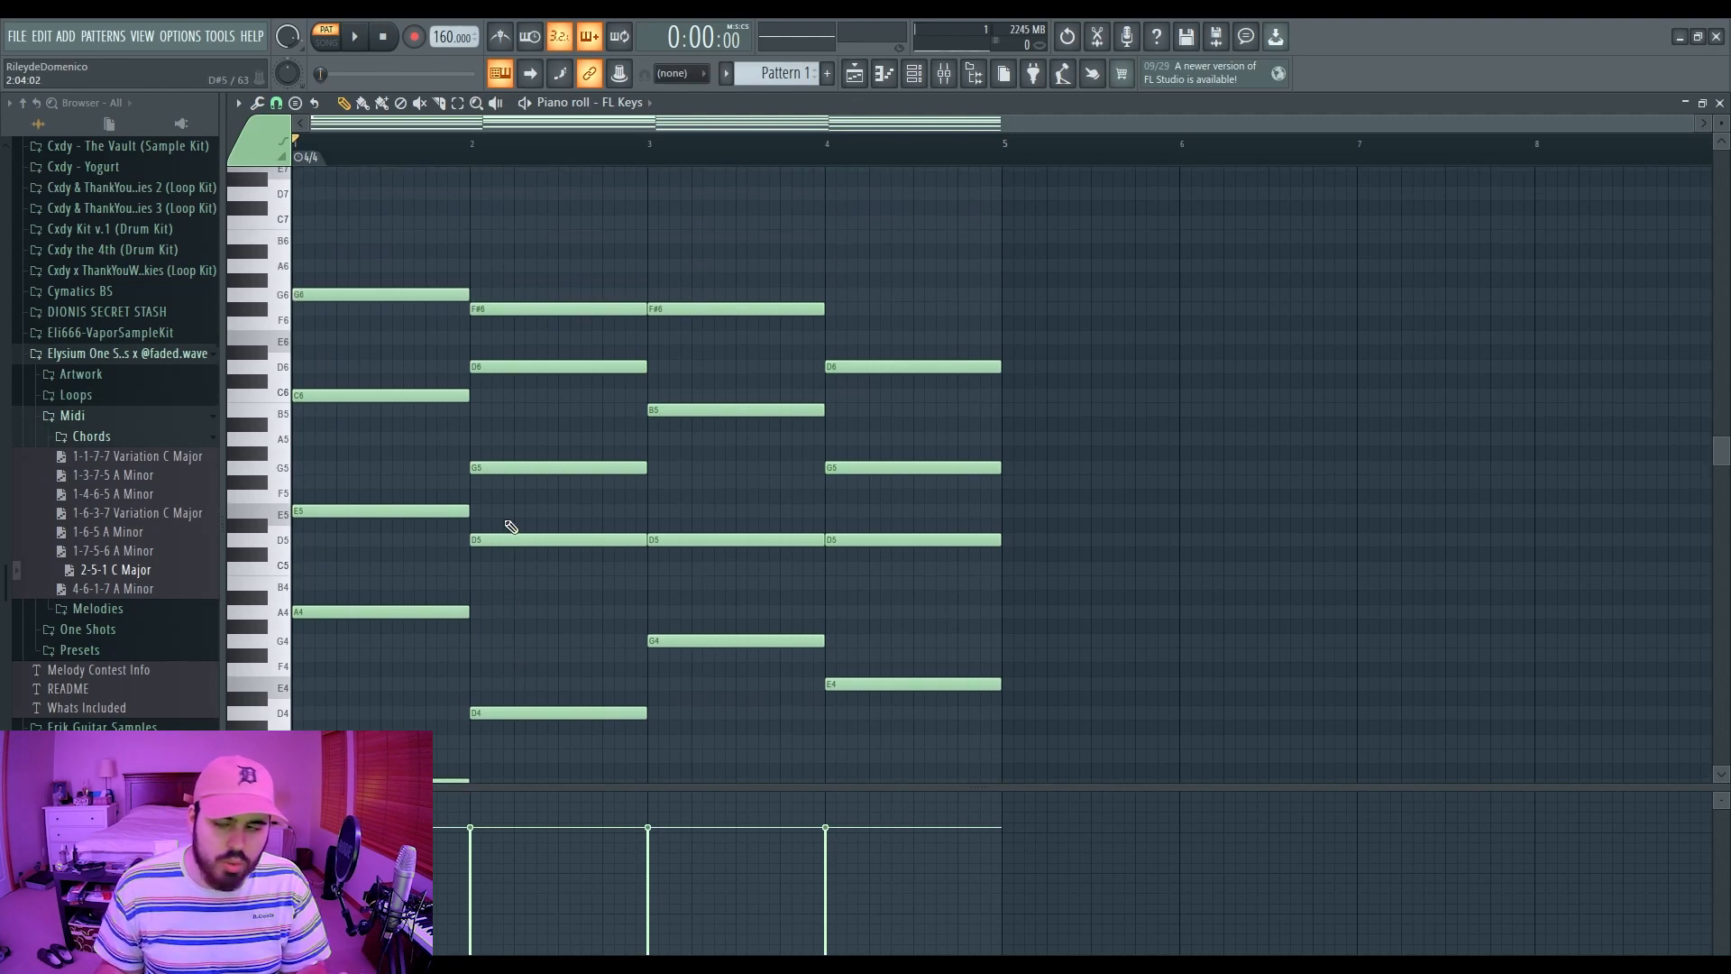
Step: Add a B5 passing note after bar 1's C6 and C6–B5–A5 passing notes in the last bar
left_click(428, 414)
left_click_drag(467, 396, 424, 397)
left_click_drag(603, 413, 470, 415)
key("space")
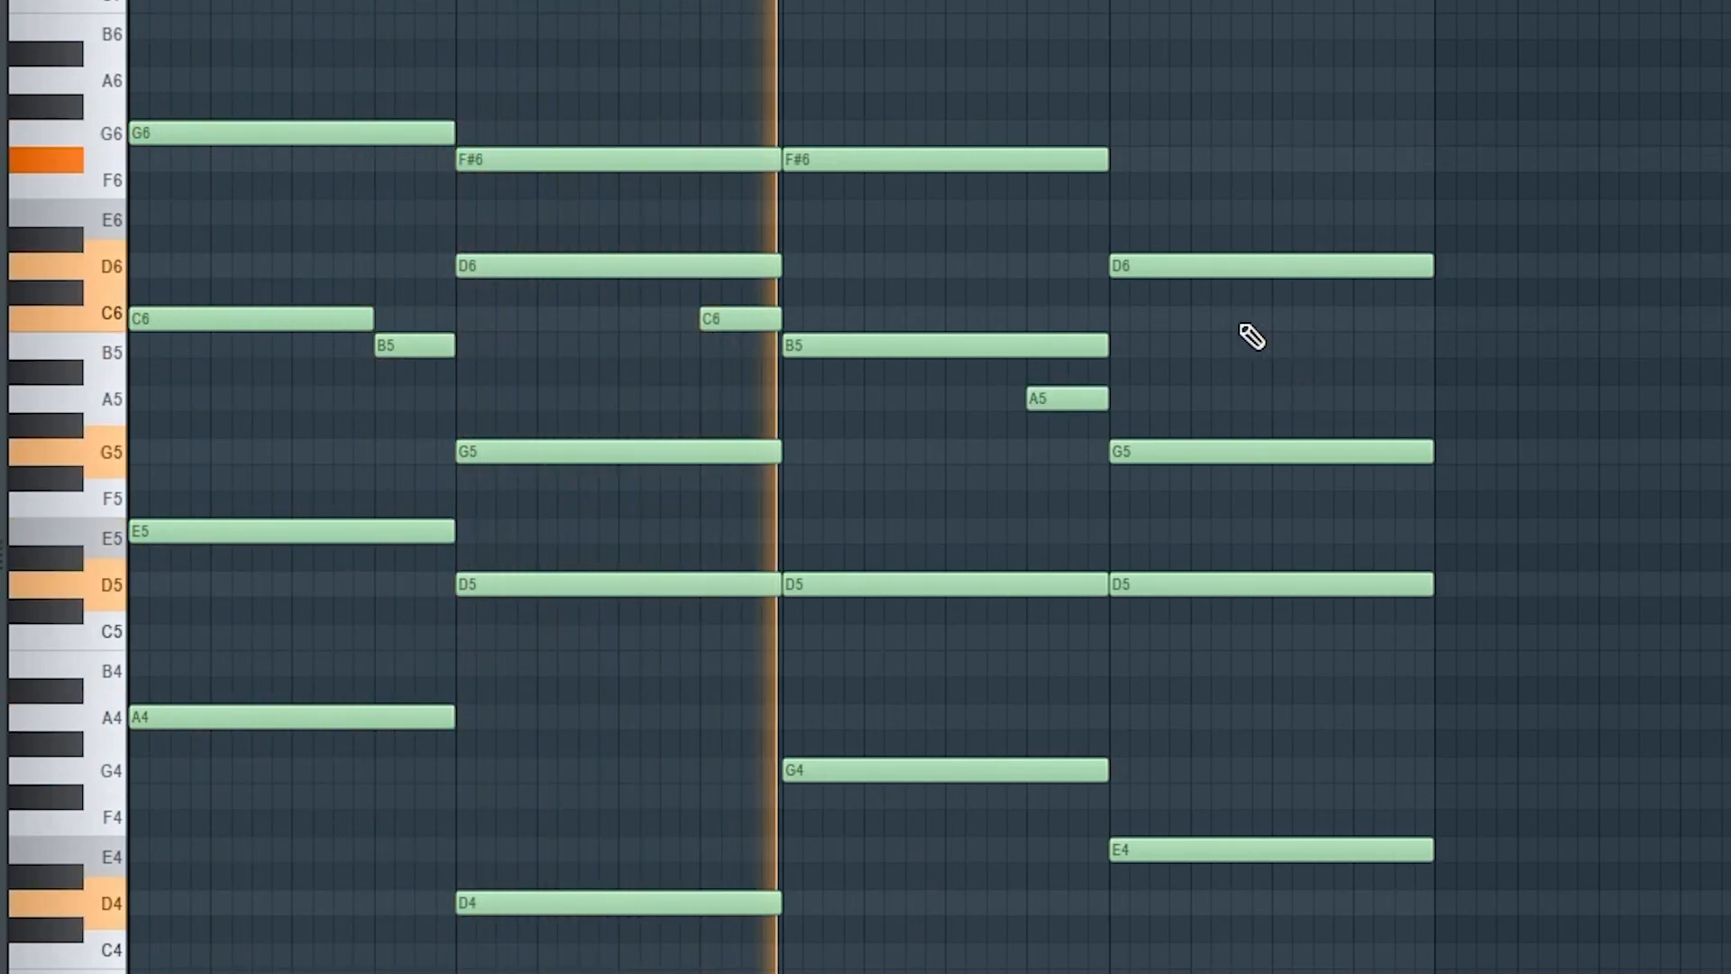
left_click(1197, 323)
left_click(1273, 345)
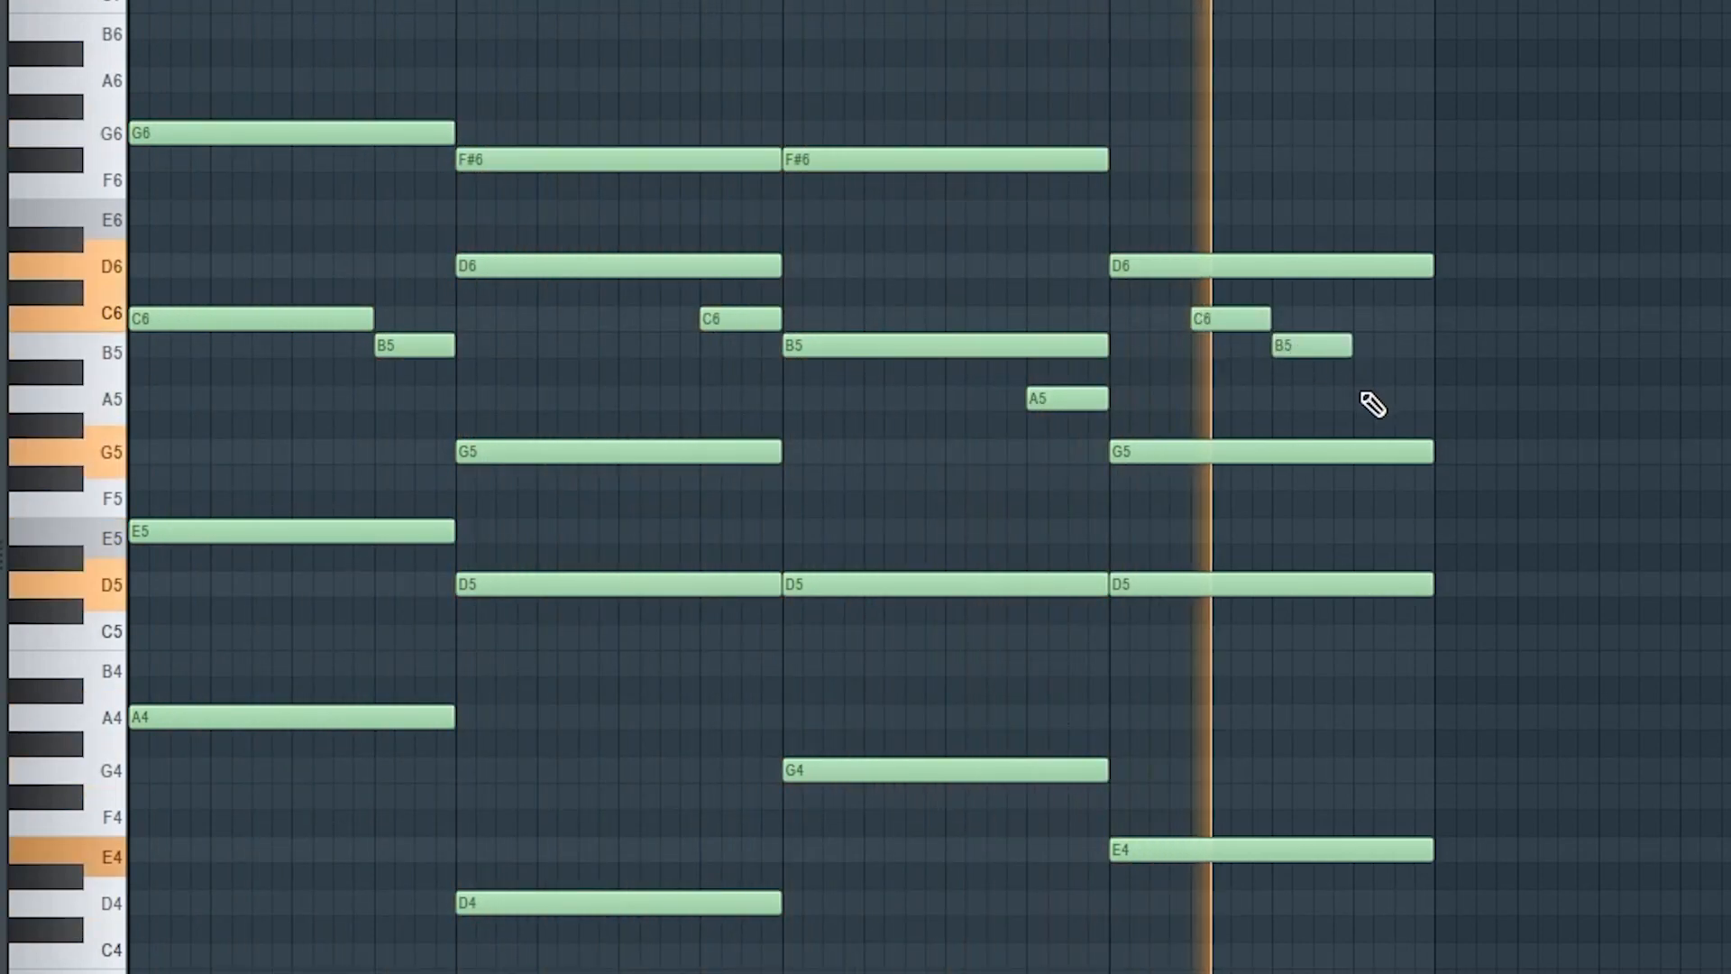
left_click(1356, 395)
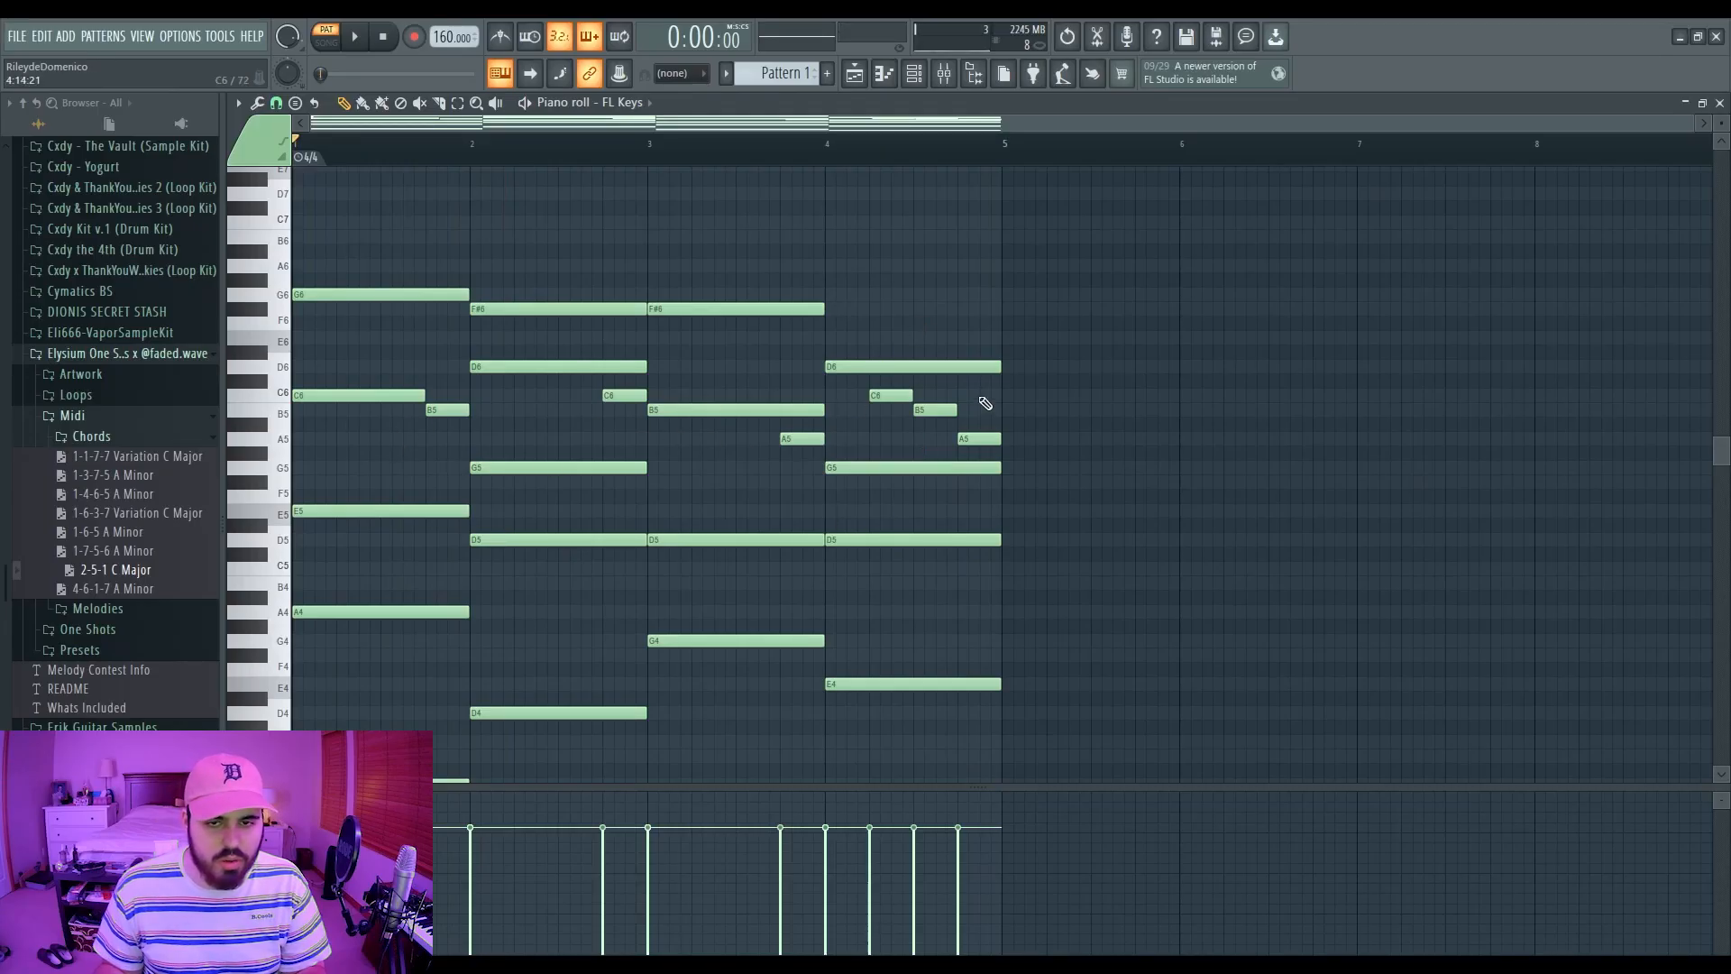
scroll(599, 443, "up", 5)
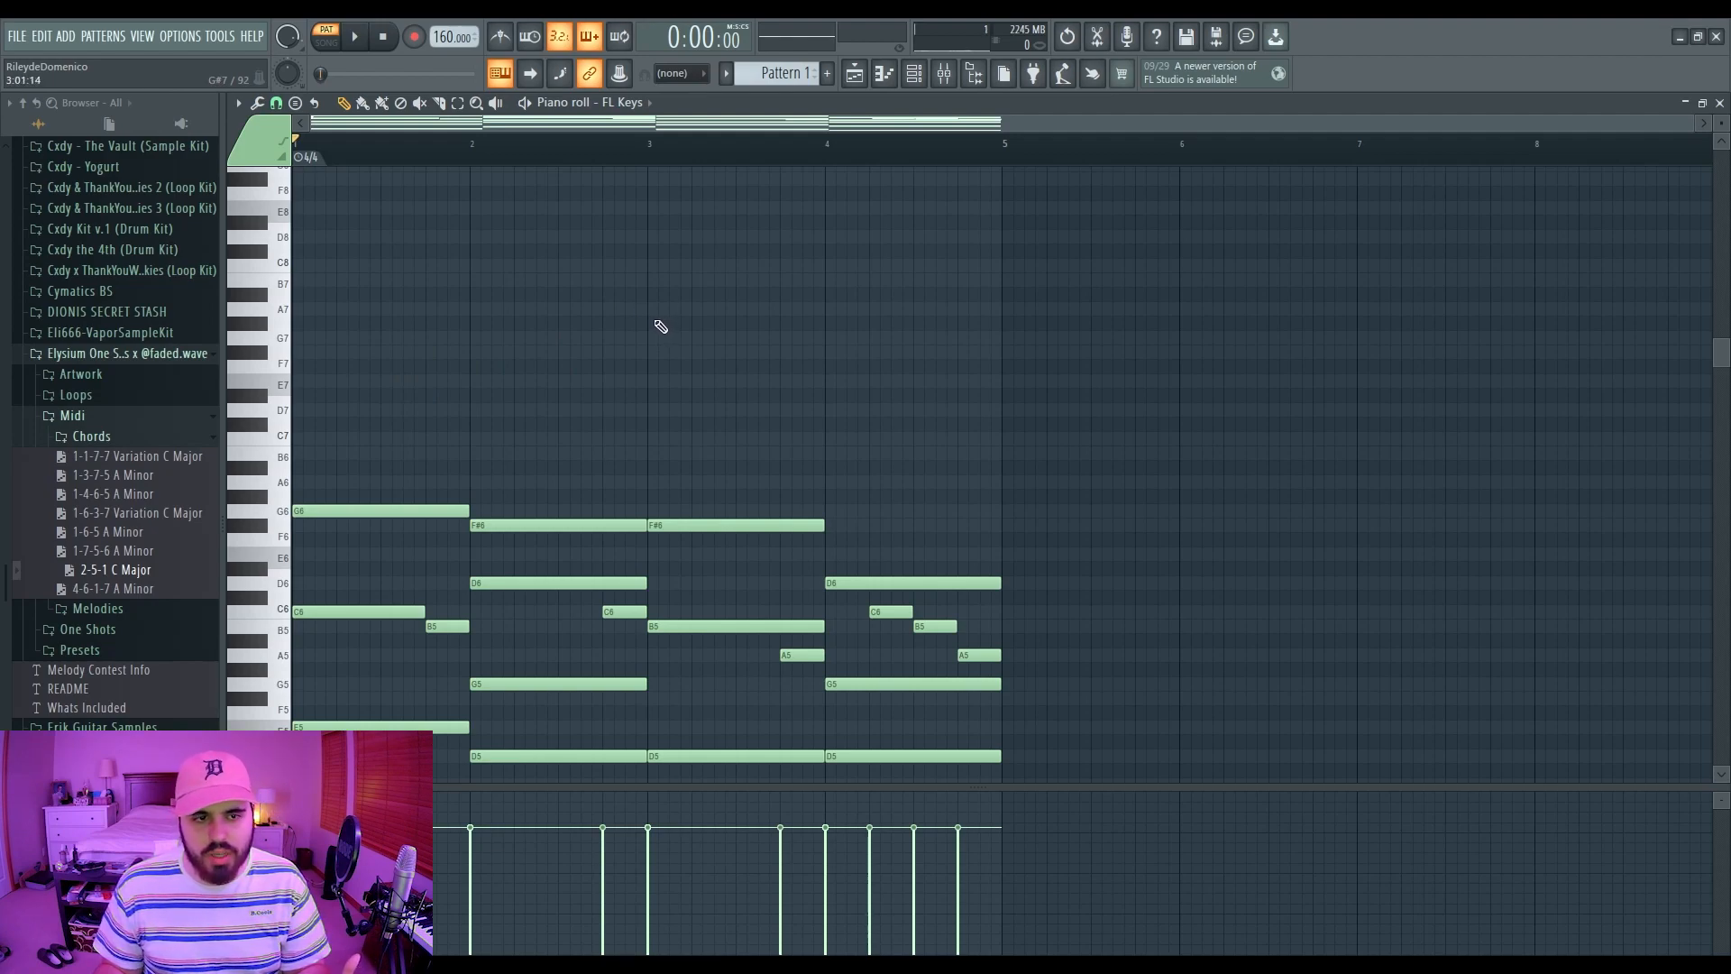
Step: Try a short G7 note at the start of bar 1, auditioning it against the chords
key("space")
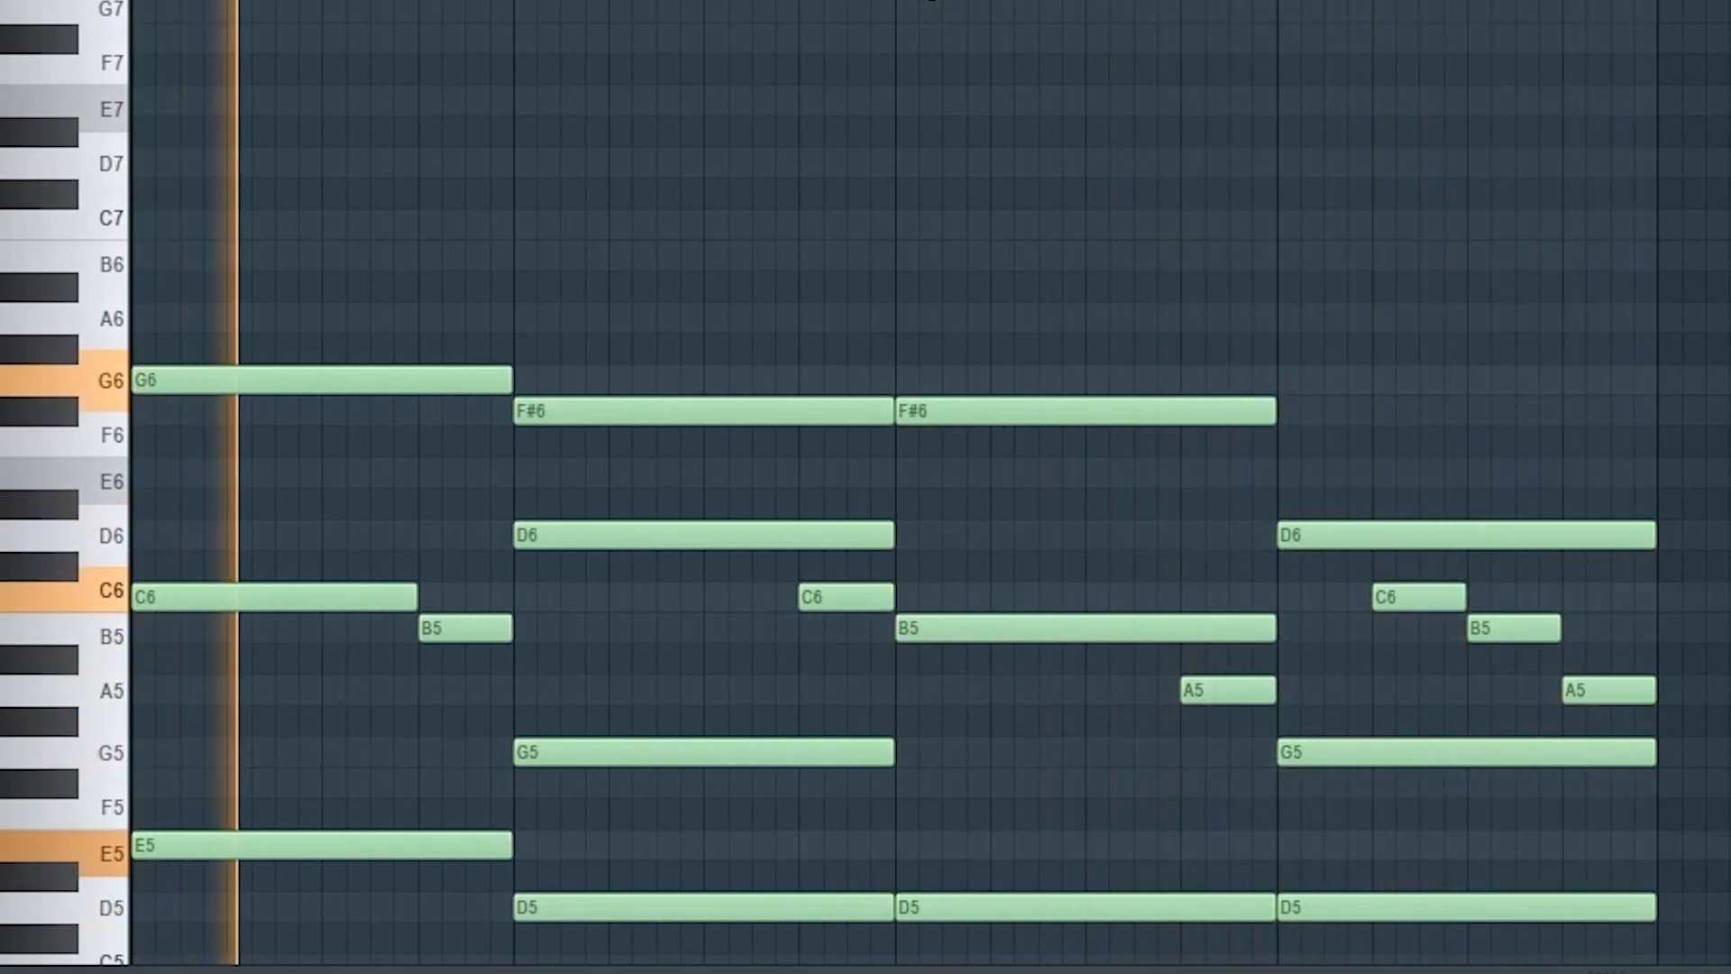
key("space")
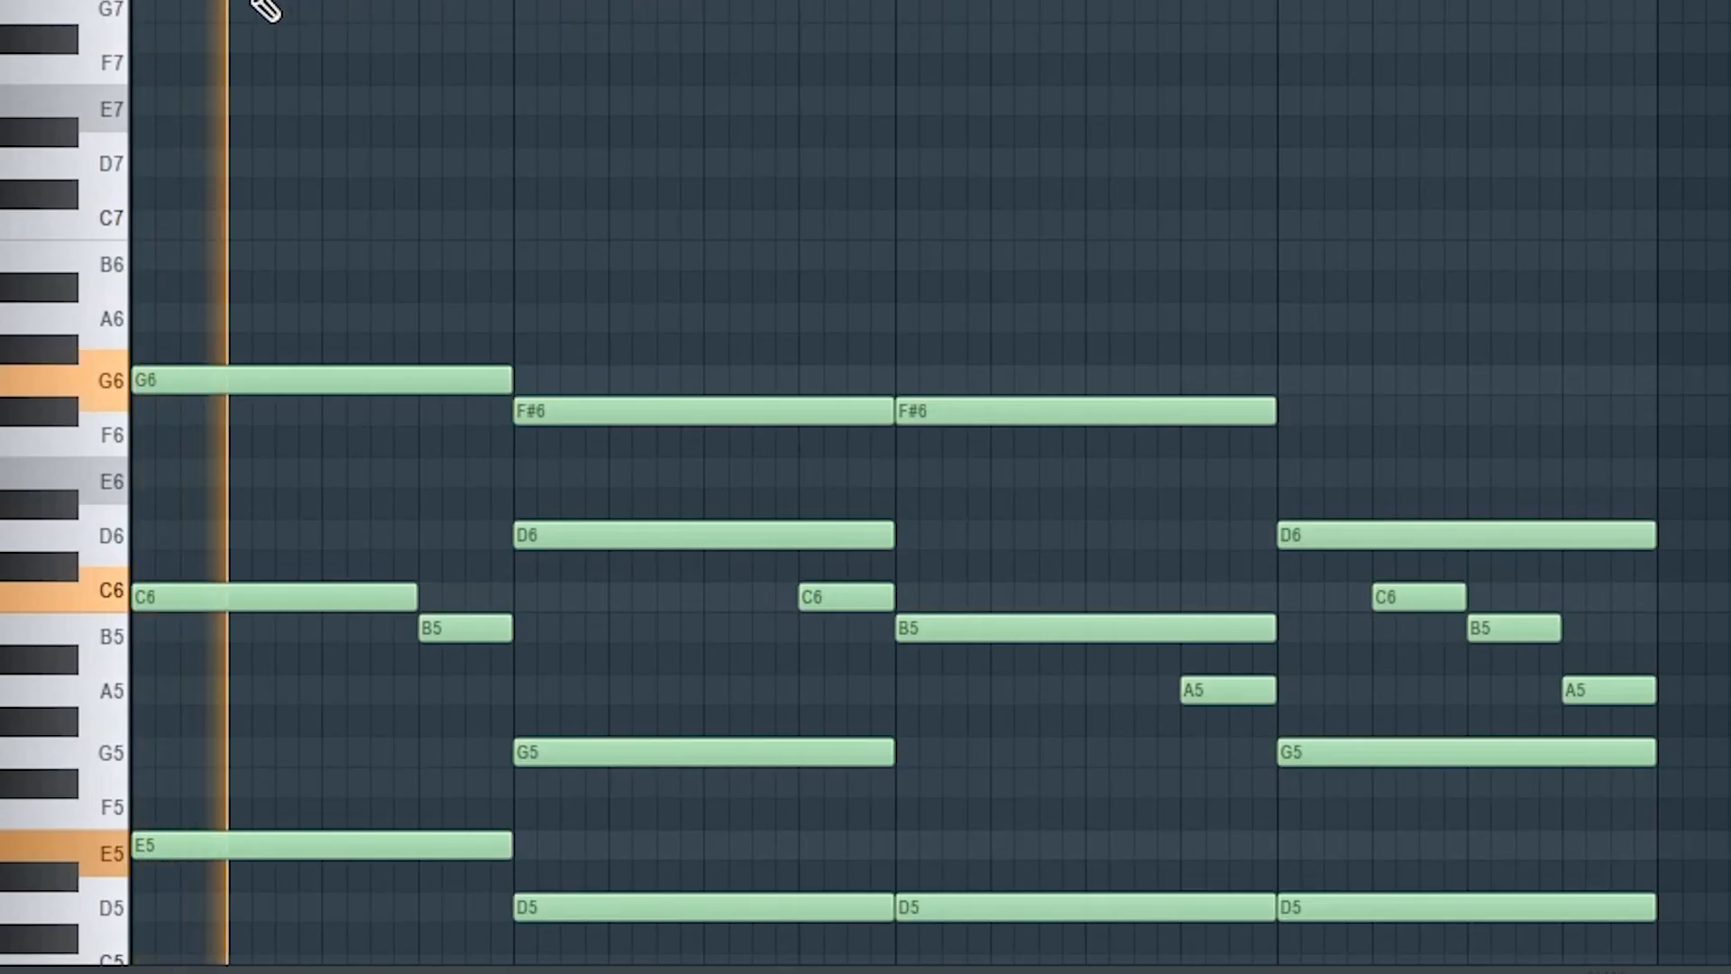
left_click(343, 338)
right_click(281, 8)
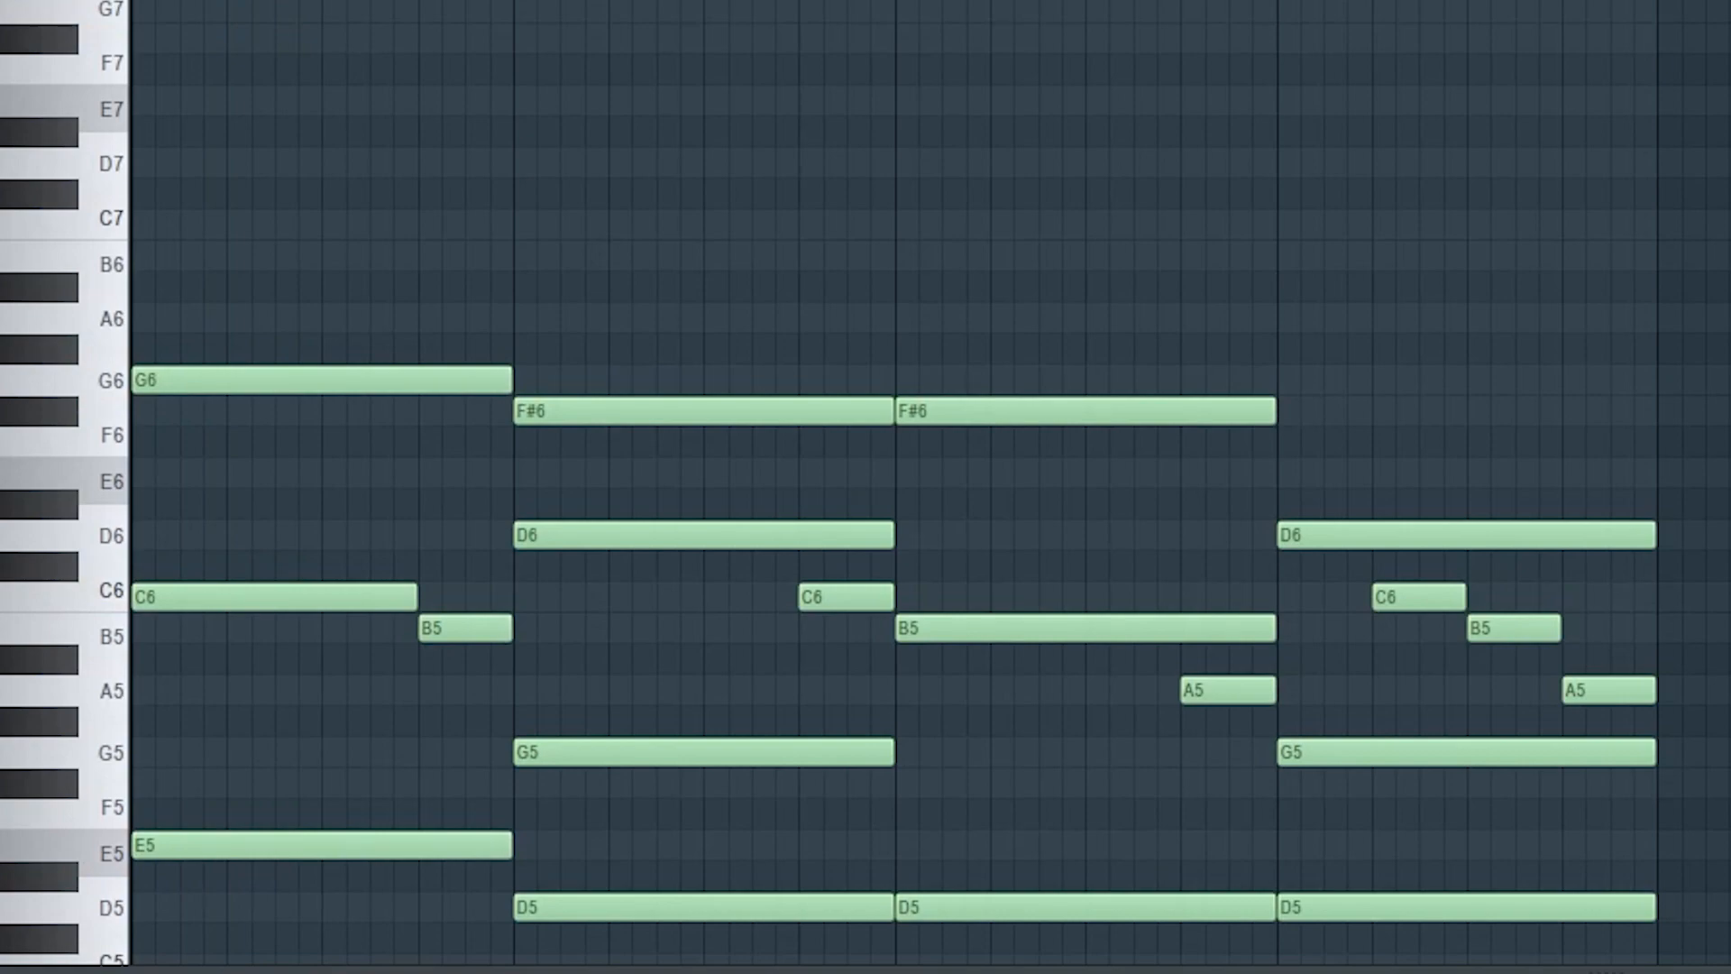
key("space")
key("space")
left_click(185, 9)
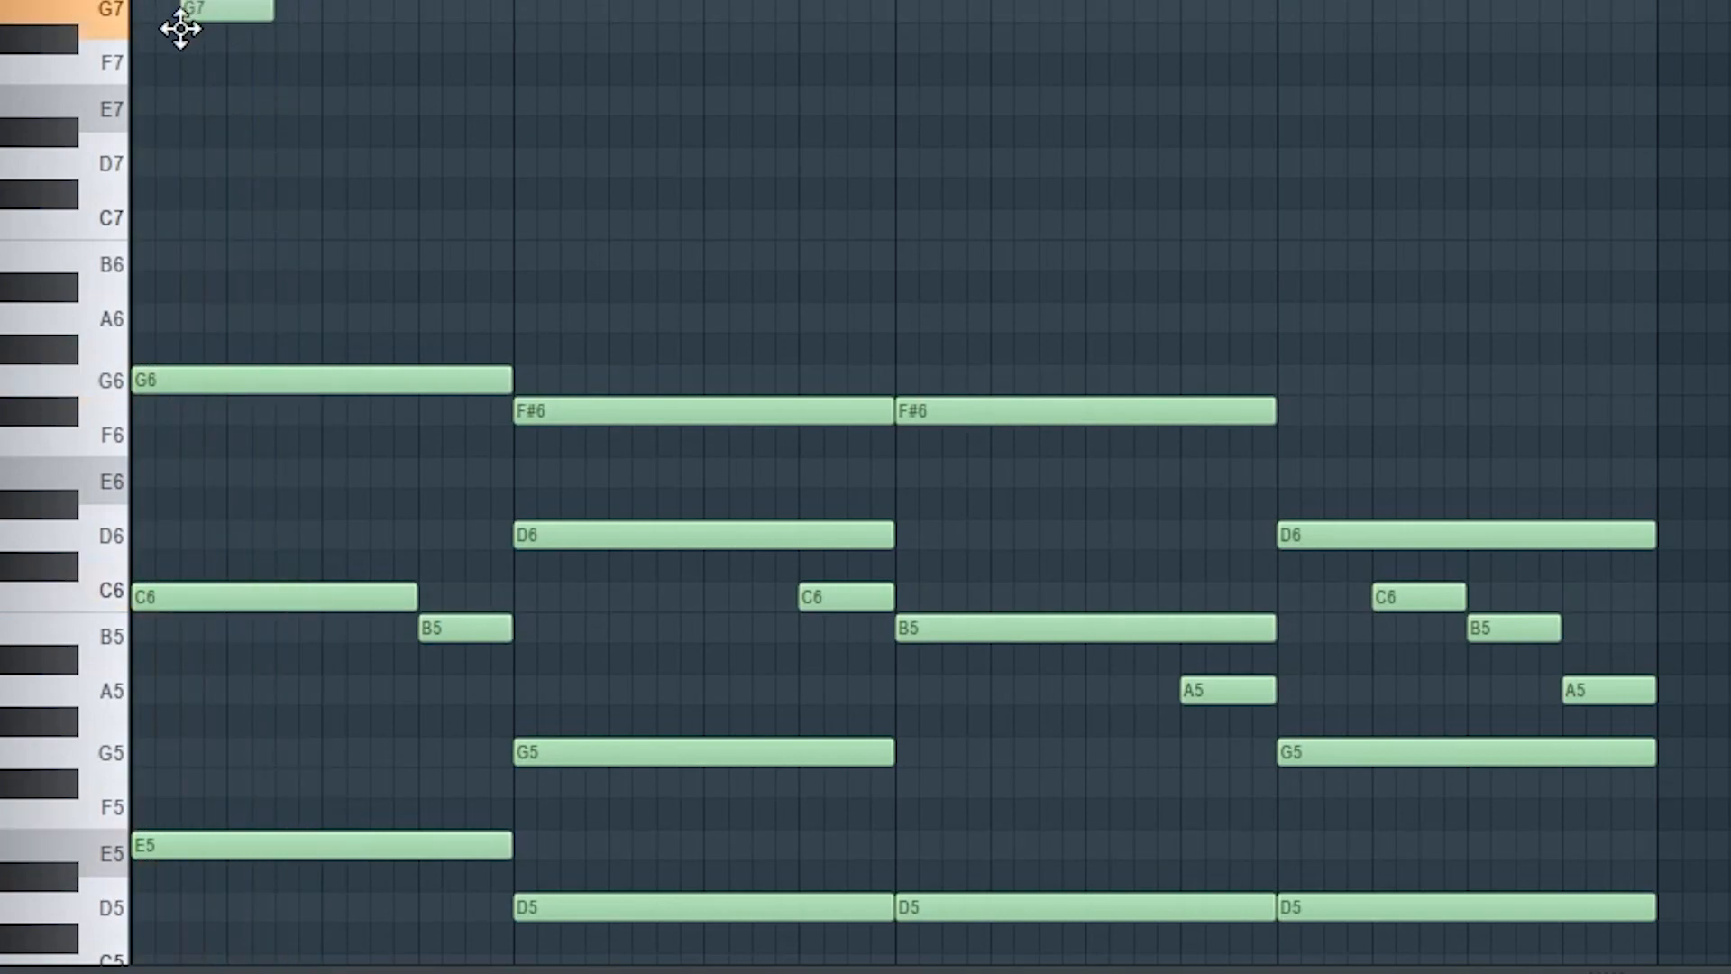
key("space")
key("space")
left_click_drag(268, 10, 242, 11)
key("space")
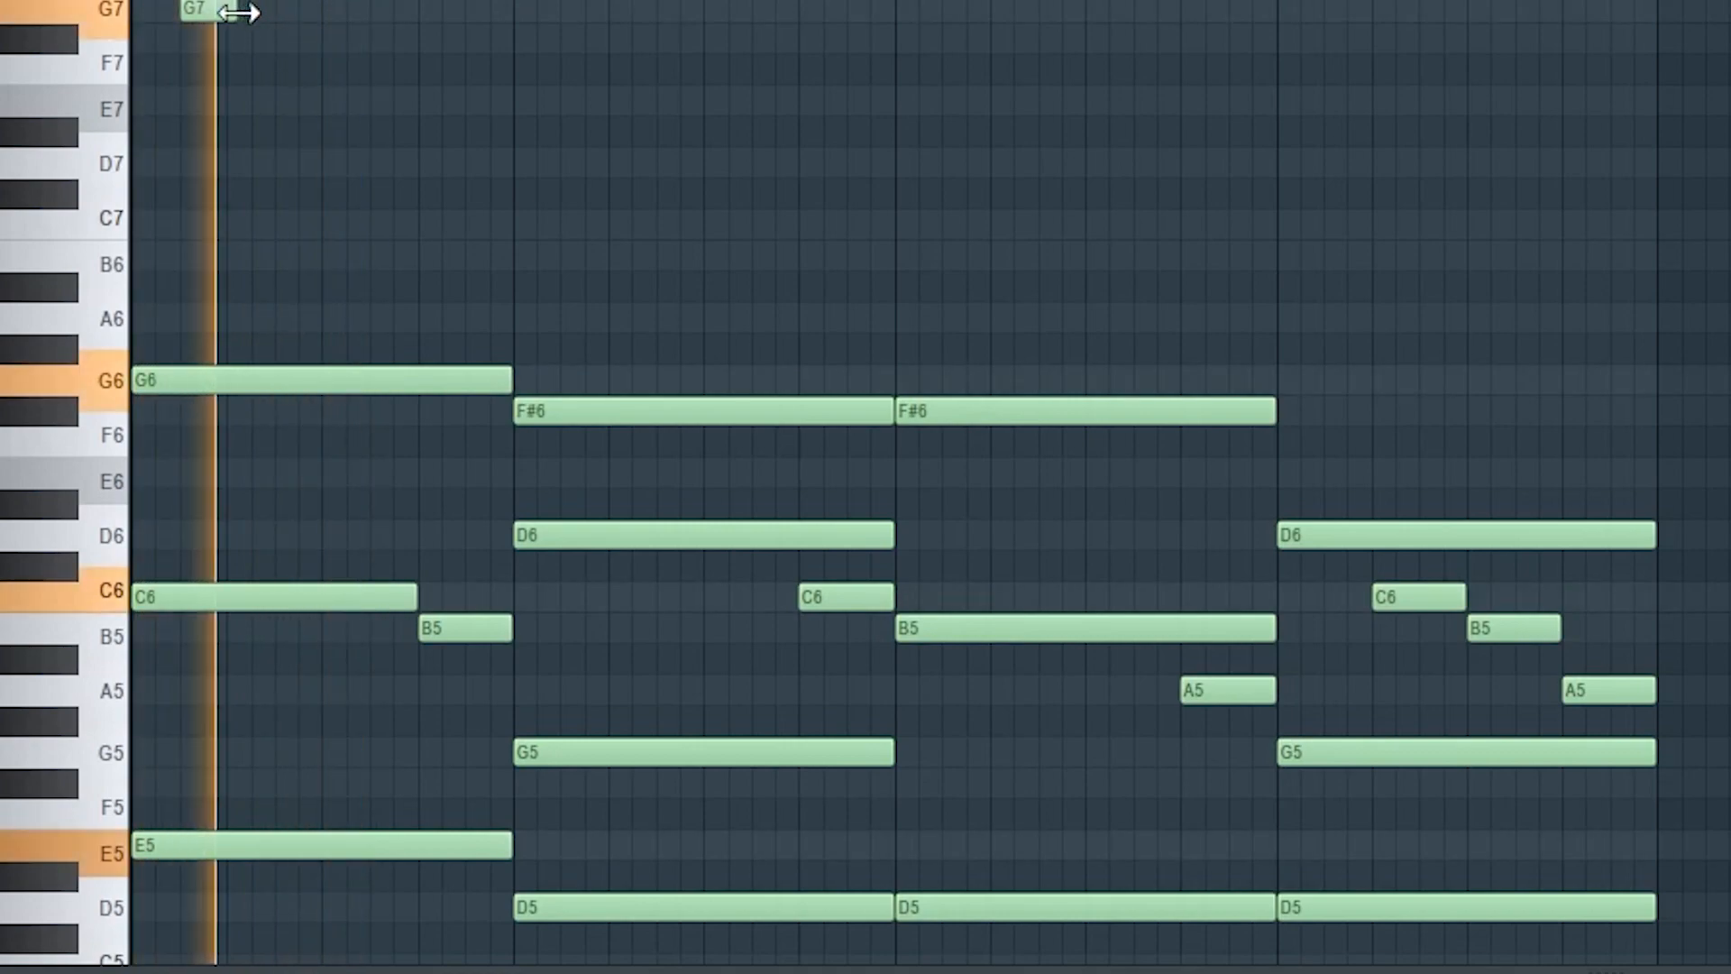
key("space")
key("space")
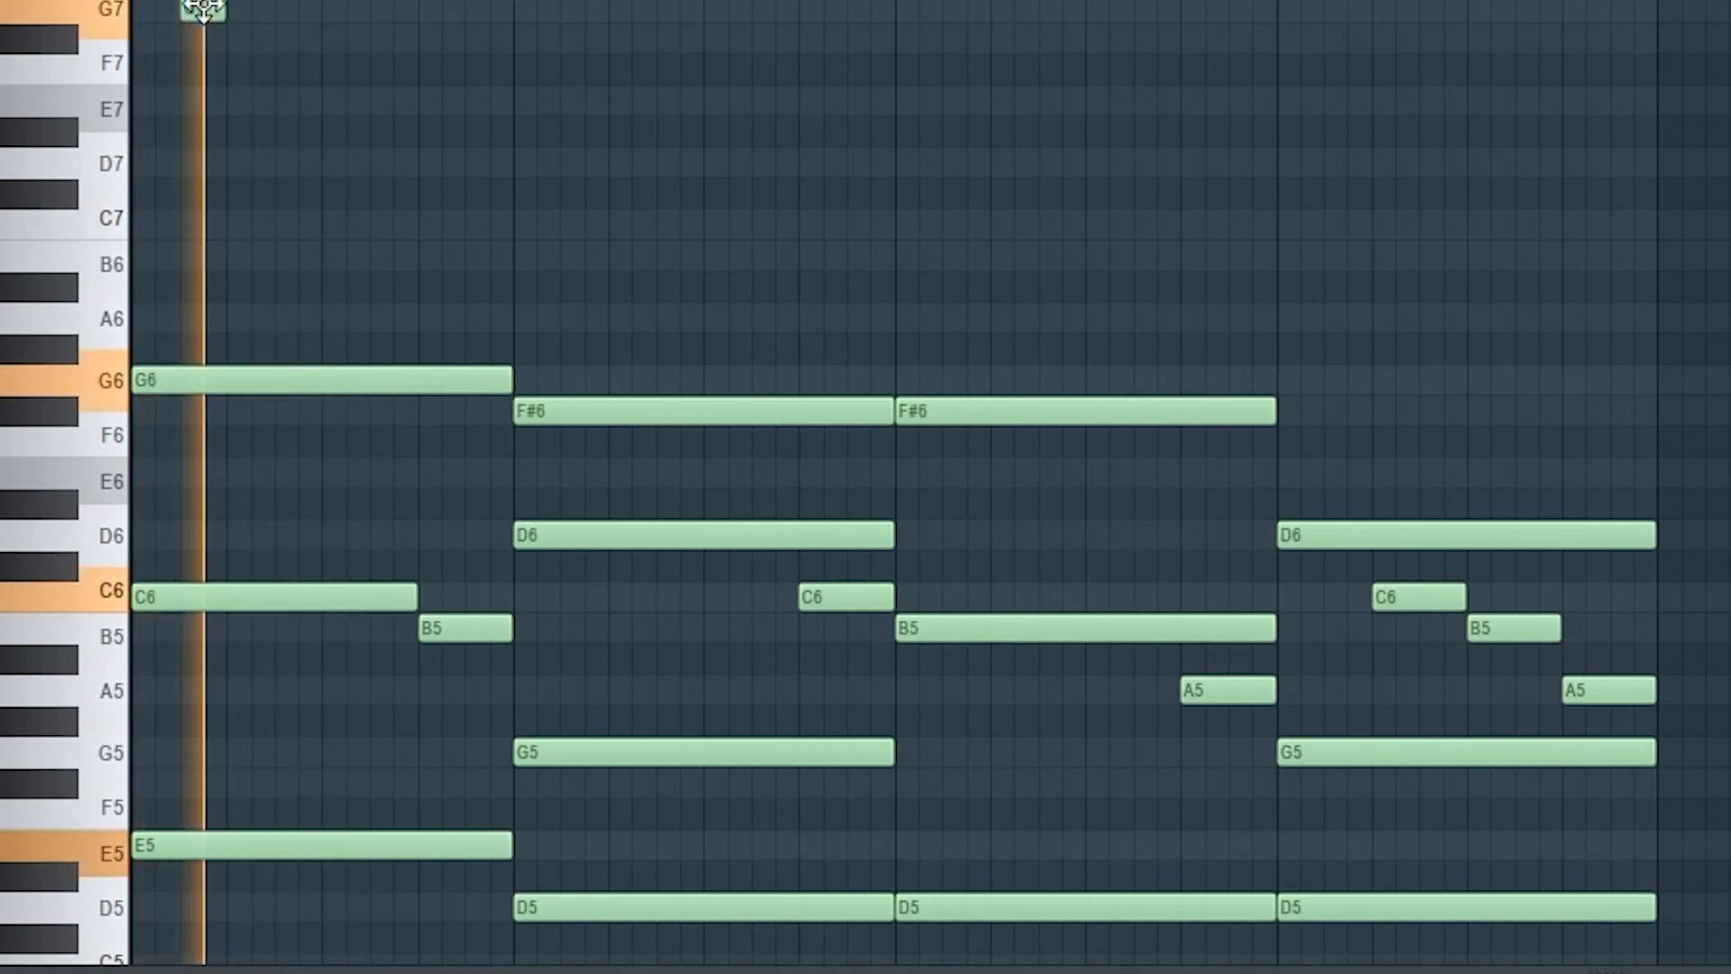
key("space")
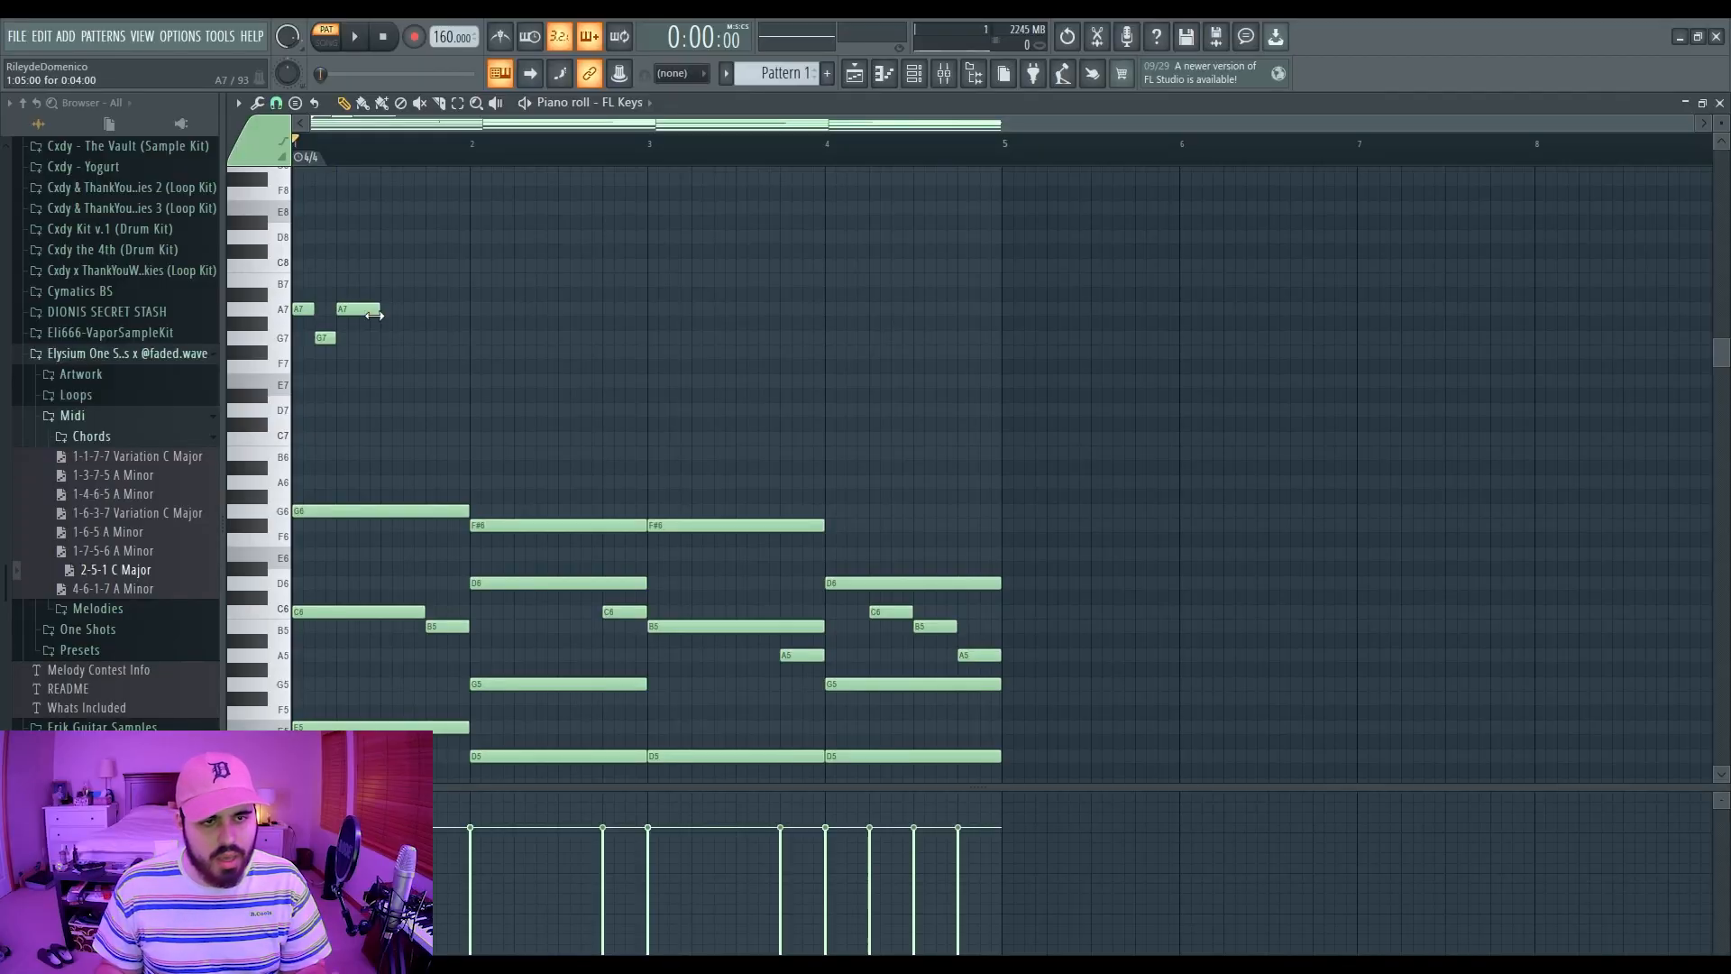
Step: Delete the trial G7 and A7 notes and draw a short A7 at the start of bar 1
right_click(365, 310)
right_click(324, 338)
right_click(303, 309)
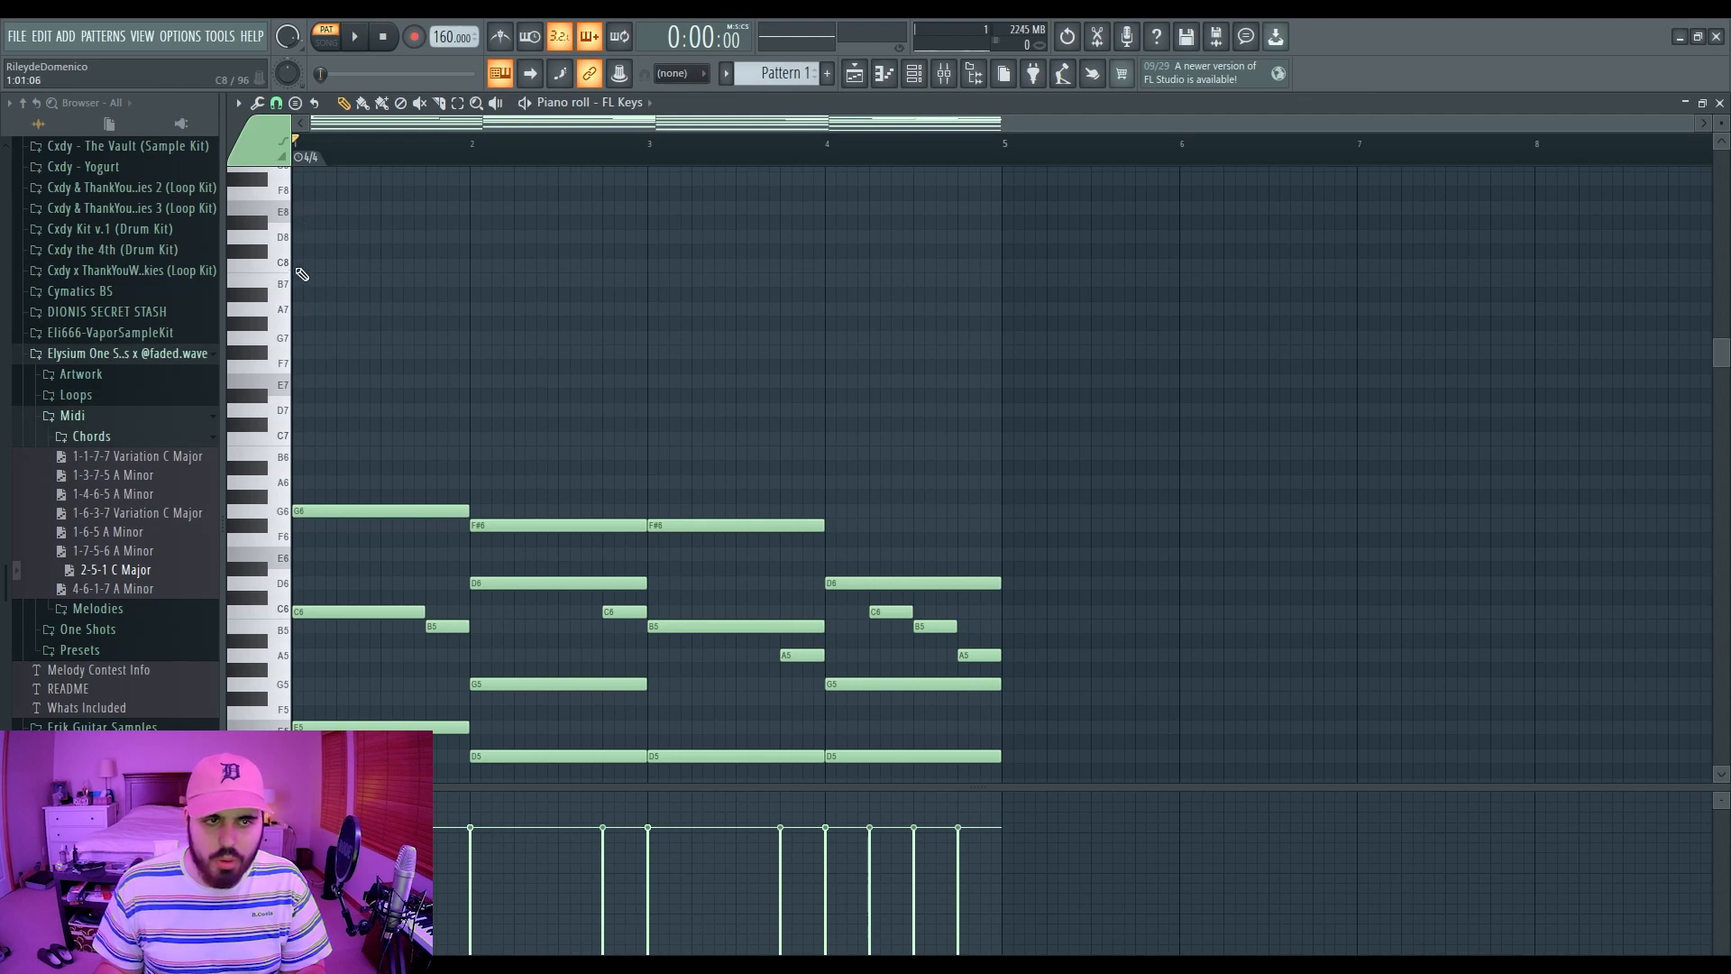
scroll(325, 325, "down", 4)
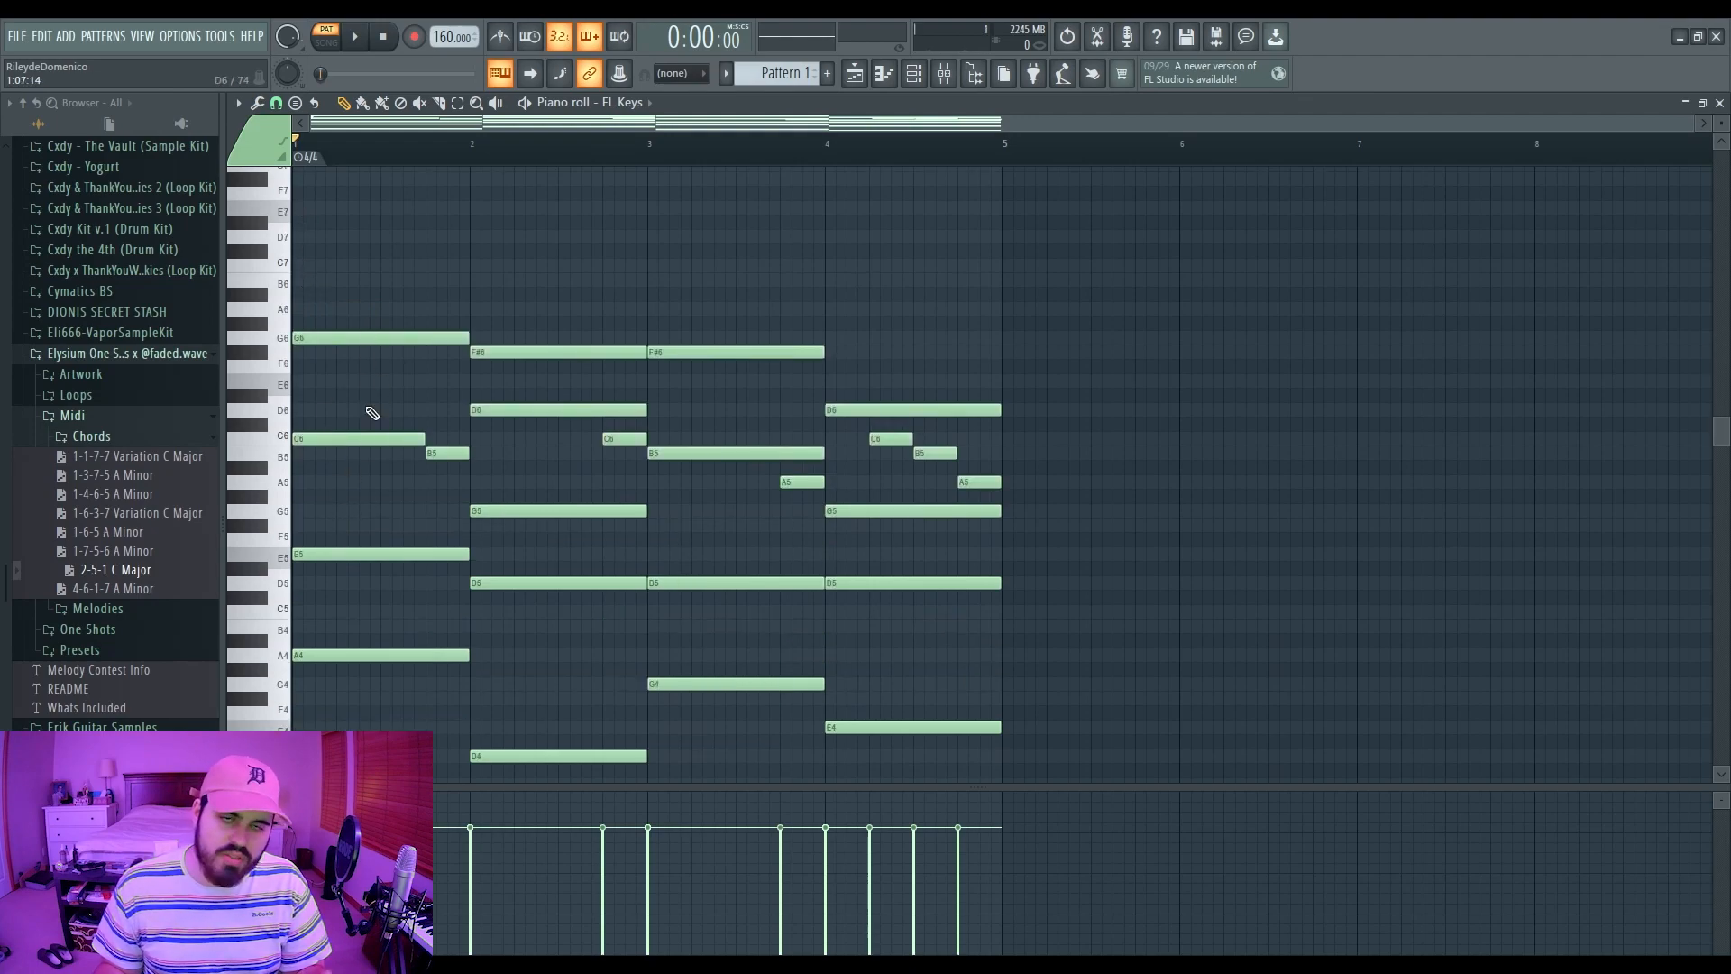
scroll(371, 413, "up", 3)
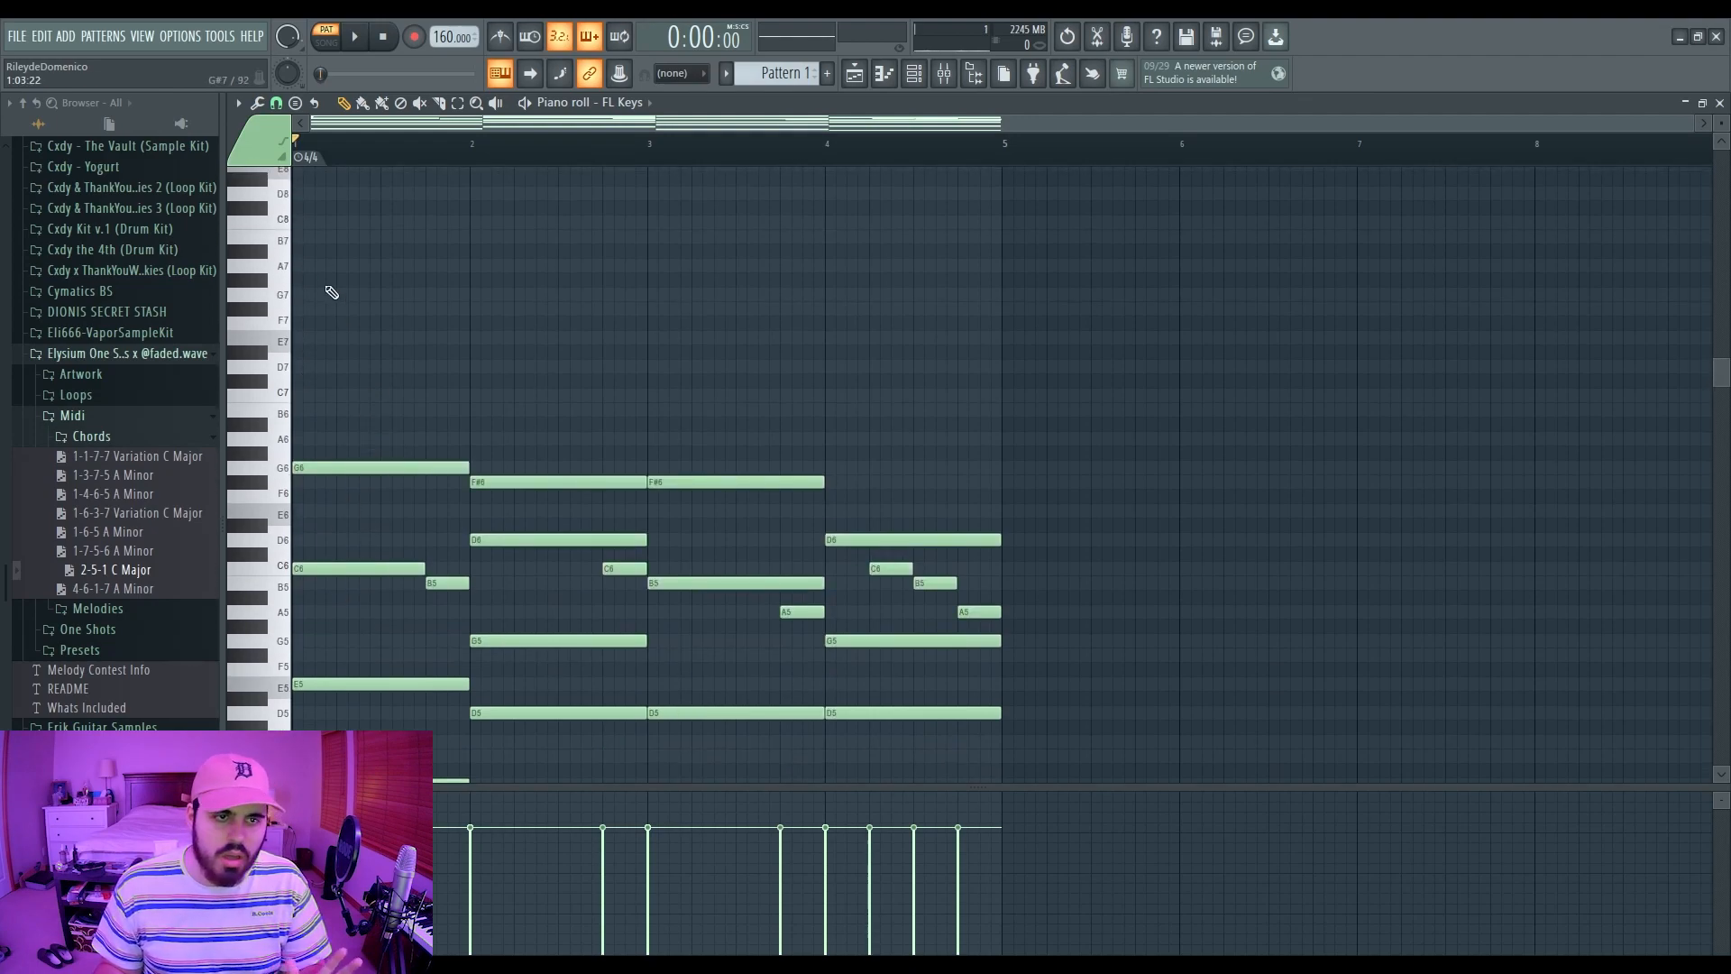
left_click_drag(327, 267, 284, 268)
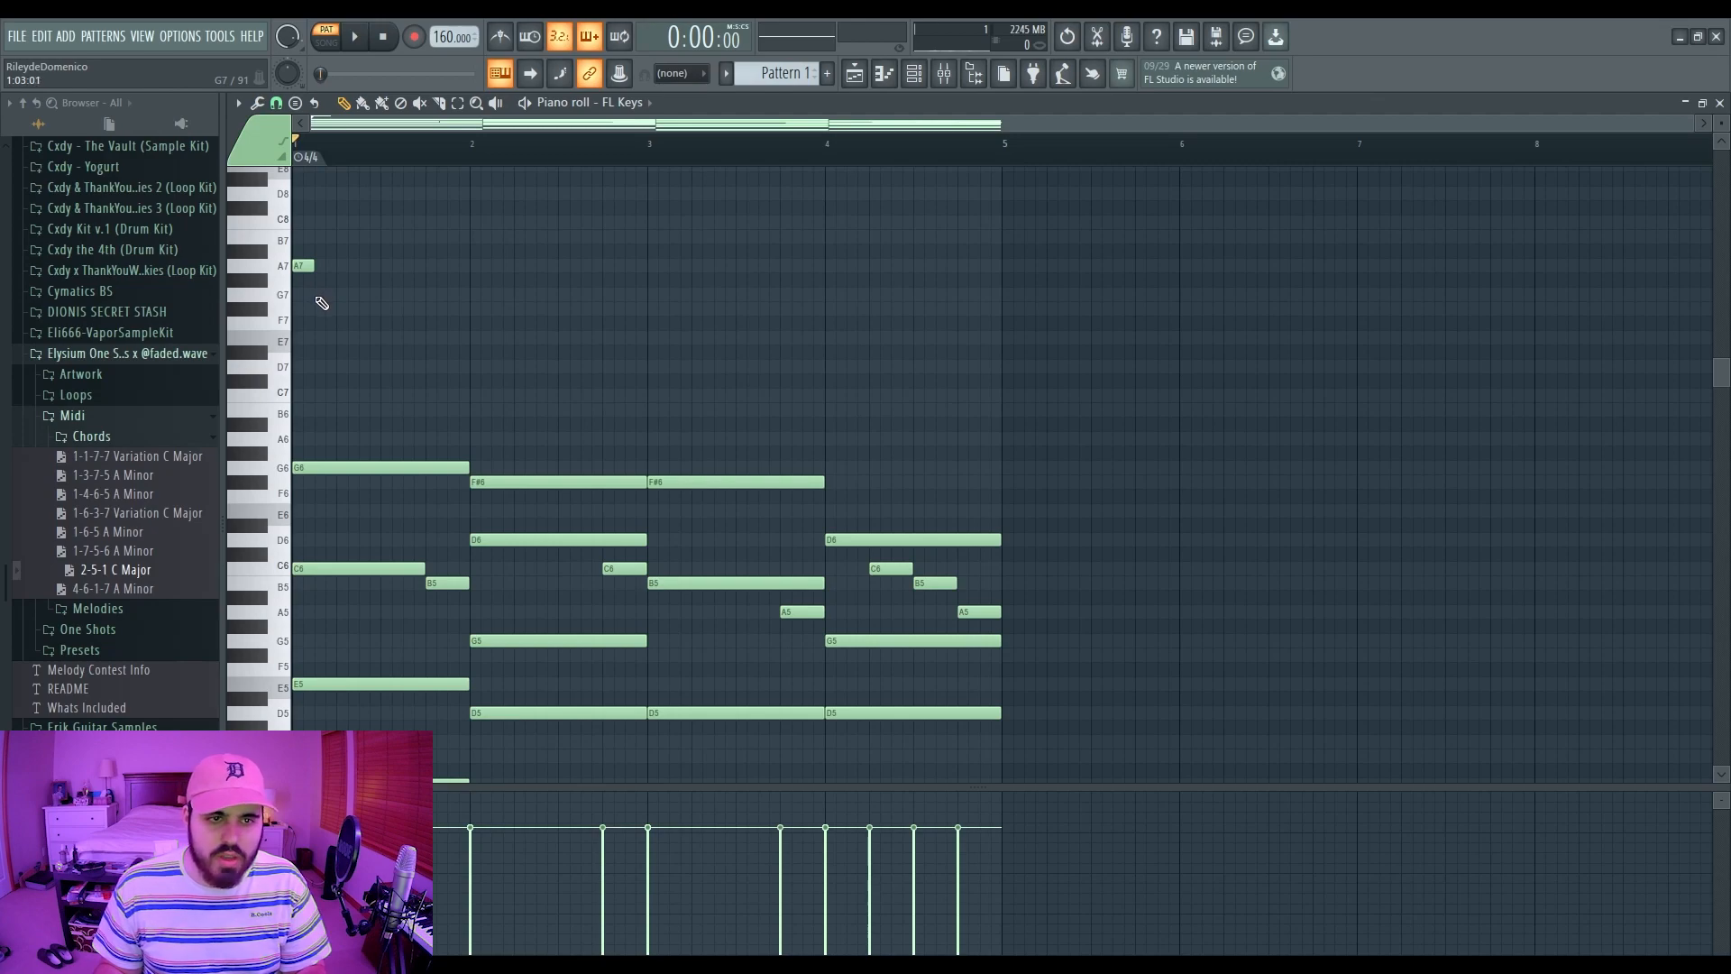
Step: Draw the opening phrase: G7, a longer A7, then D8–C8–B7–C8
left_click(318, 297)
left_click(341, 266)
left_click_drag(357, 266, 379, 266)
key("space")
mouse_move(326, 295)
left_mouse_down()
mouse_move(325, 238)
mouse_move(325, 295)
left_mouse_up()
key("space")
scroll(440, 317, "up", 3)
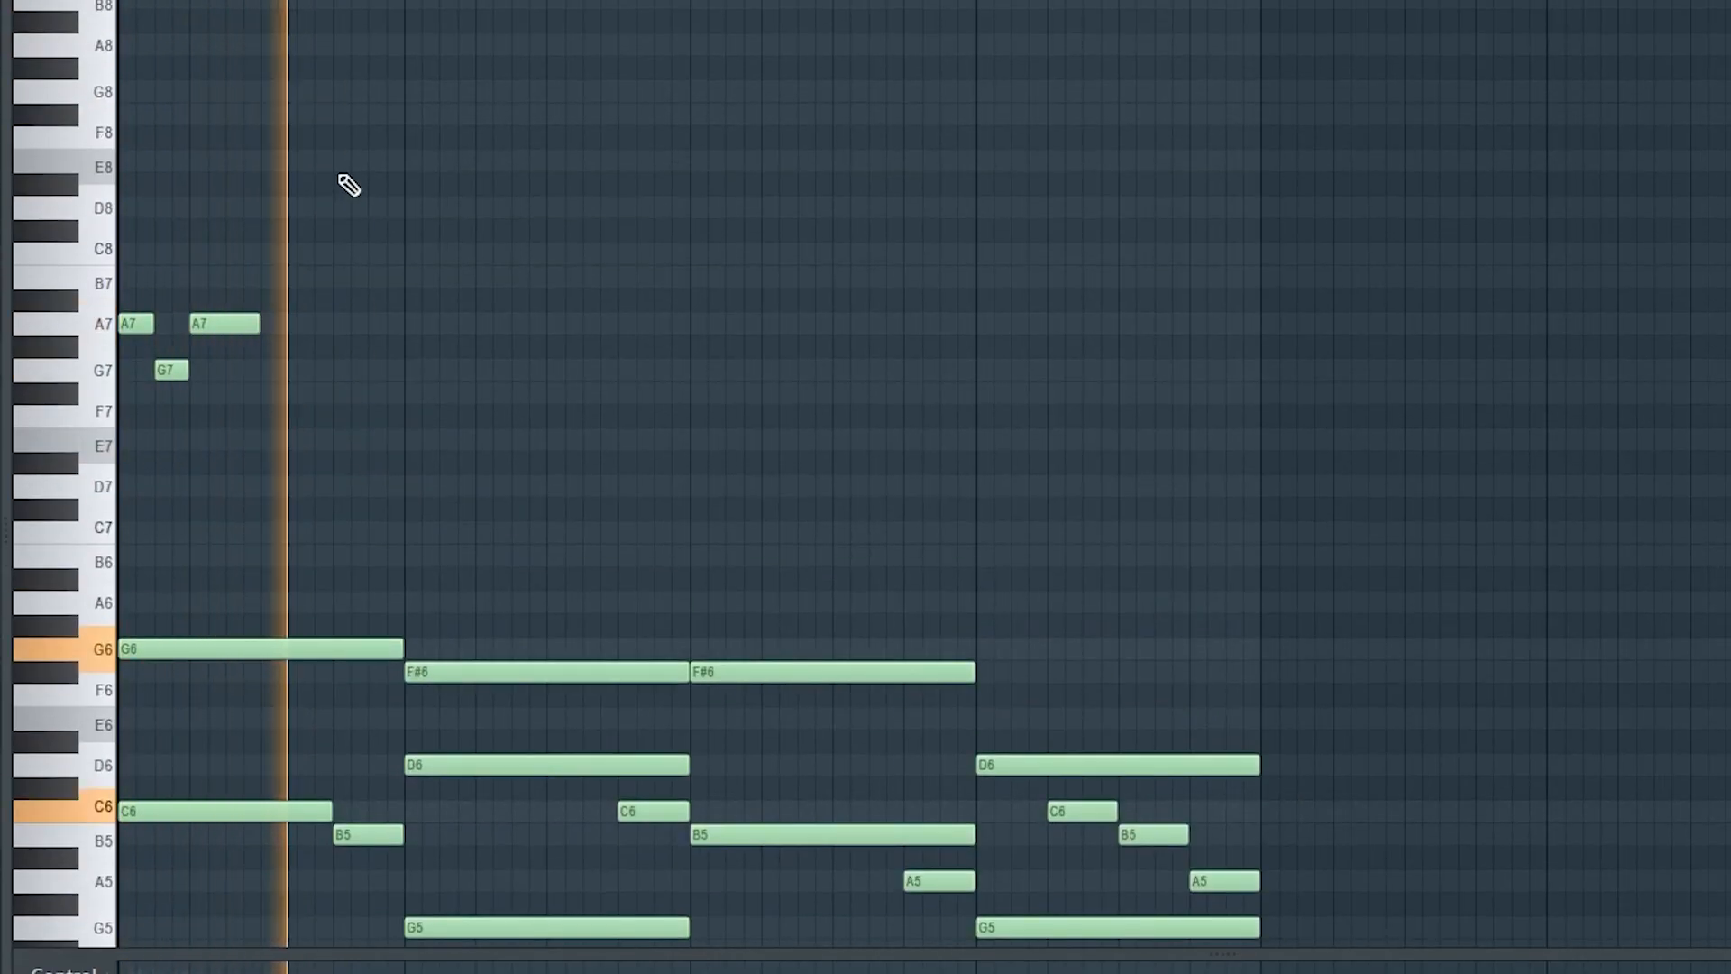
left_click(365, 203)
mouse_move(388, 209)
left_mouse_down()
mouse_move(370, 255)
mouse_move(382, 207)
left_mouse_up()
left_click(466, 253)
key("space")
left_click(451, 283)
left_click_drag(466, 254, 547, 254)
left_click(482, 254)
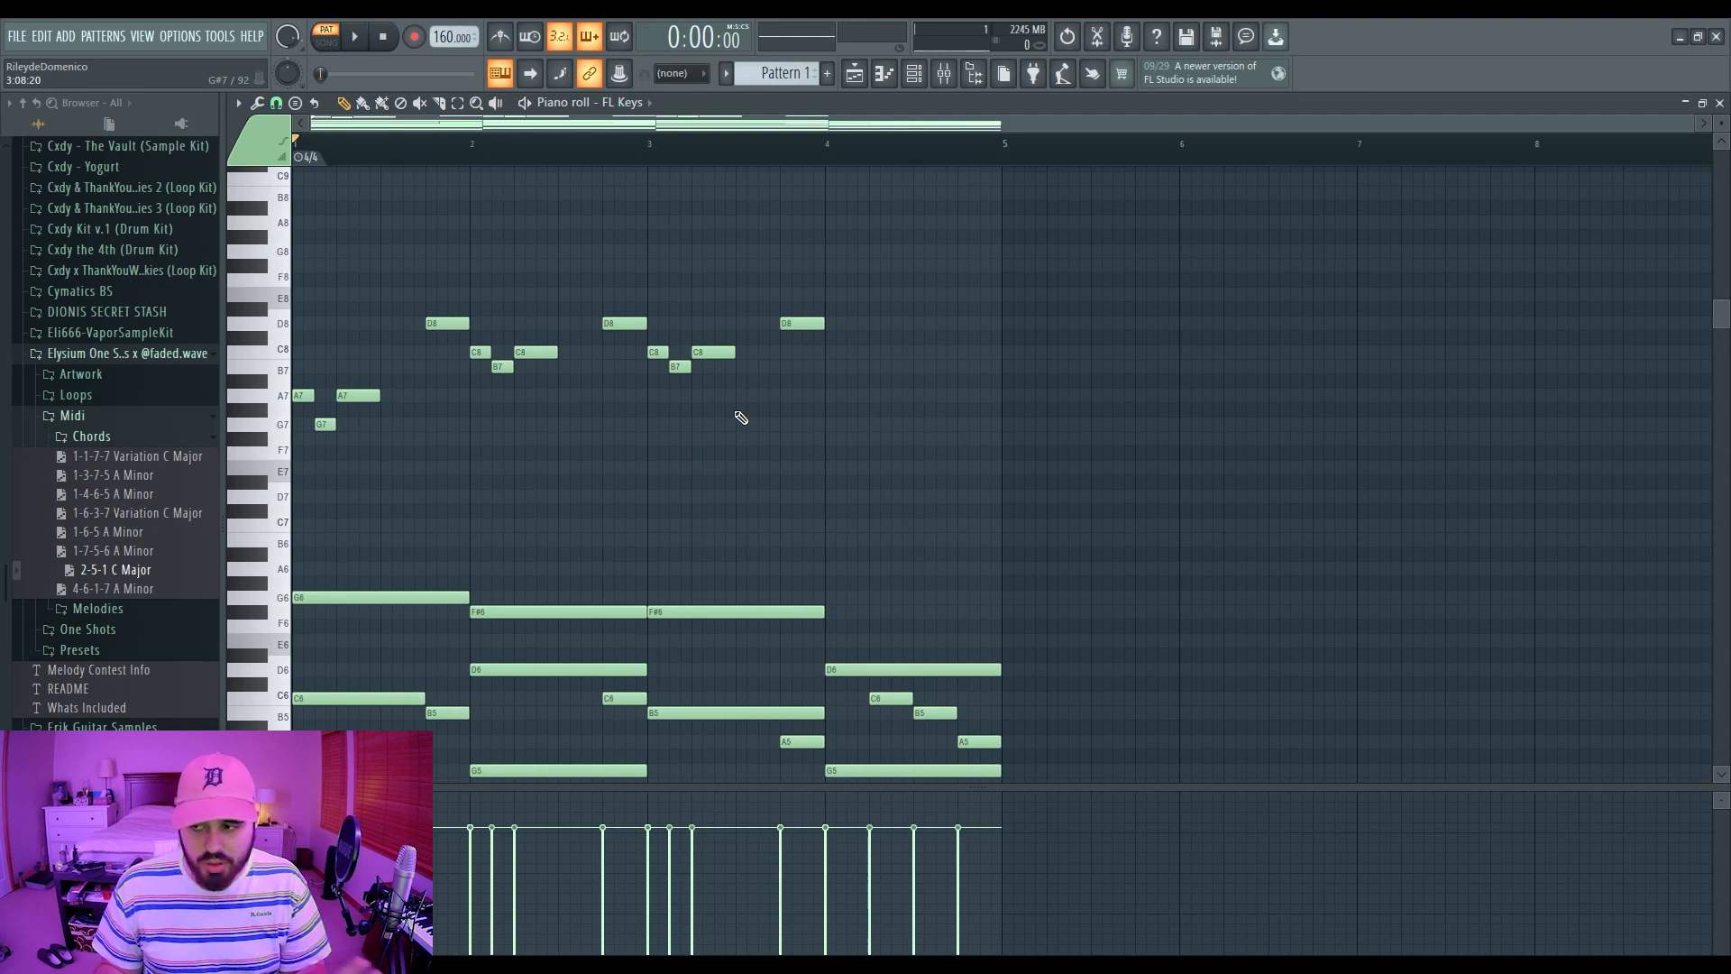
Step: Select the melody notes in the later bars, play it back, and lower the final D8 to B7
left_click_drag(457, 257, 297, 433)
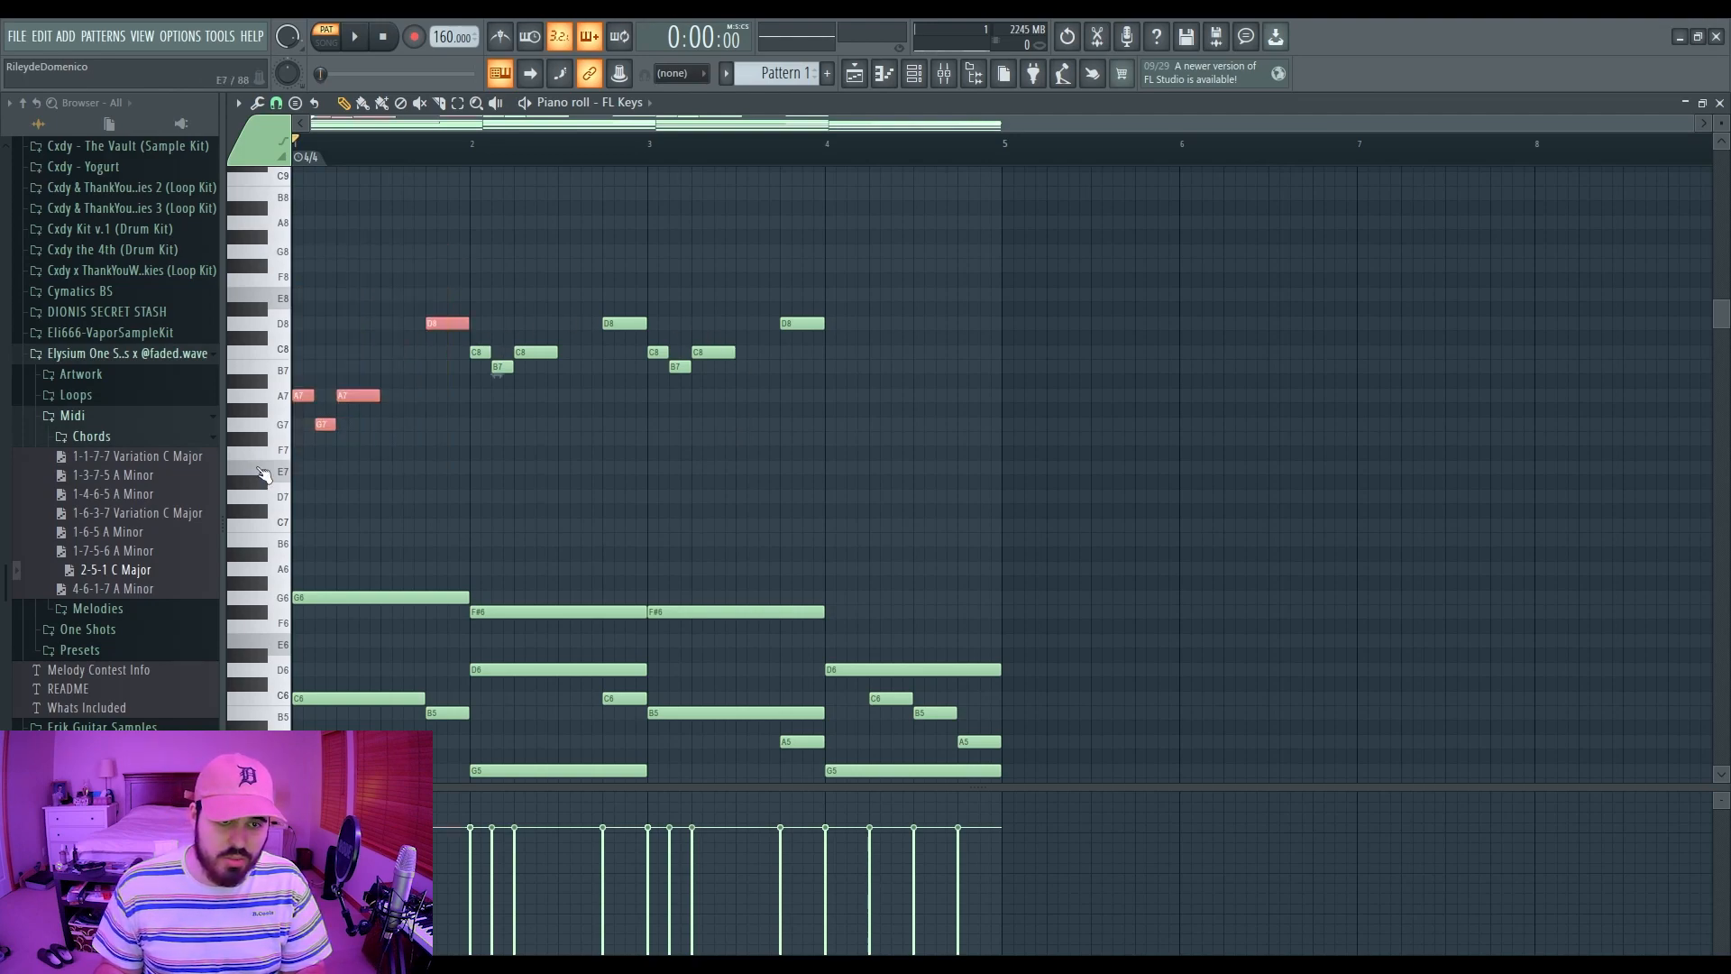
left_click_drag(476, 232, 615, 407)
left_click_drag(668, 232, 897, 438)
left_click(849, 420)
left_click_drag(893, 274, 656, 415)
key("space")
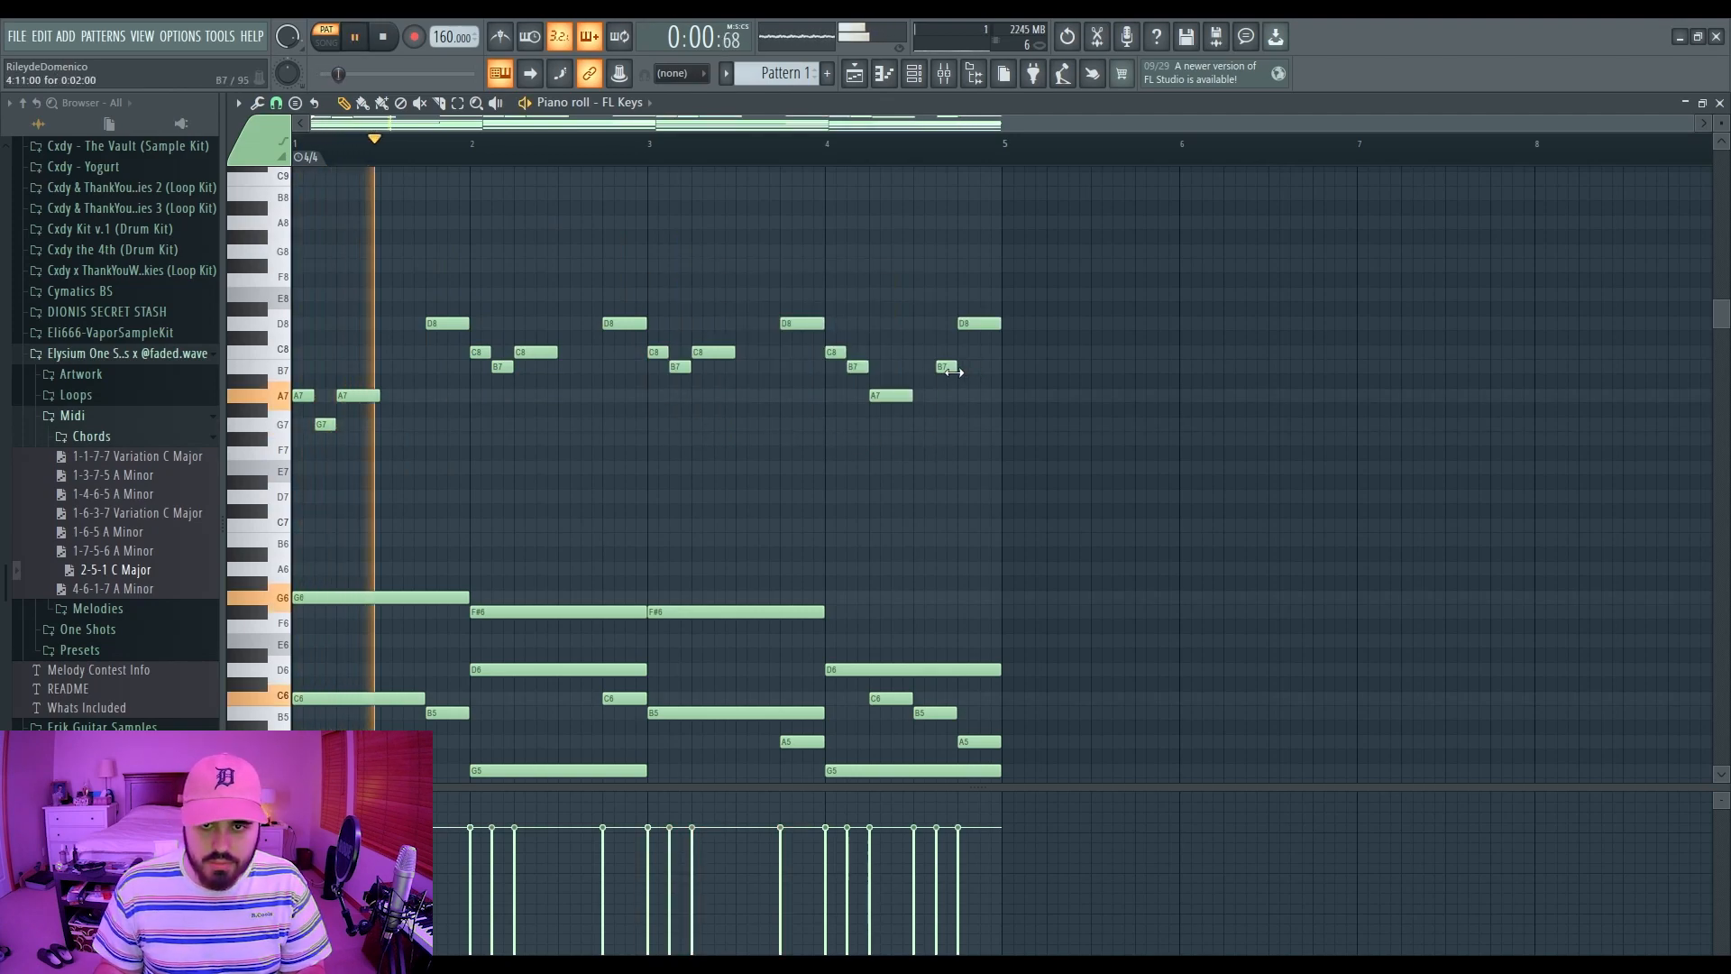
left_click_drag(978, 325, 979, 400)
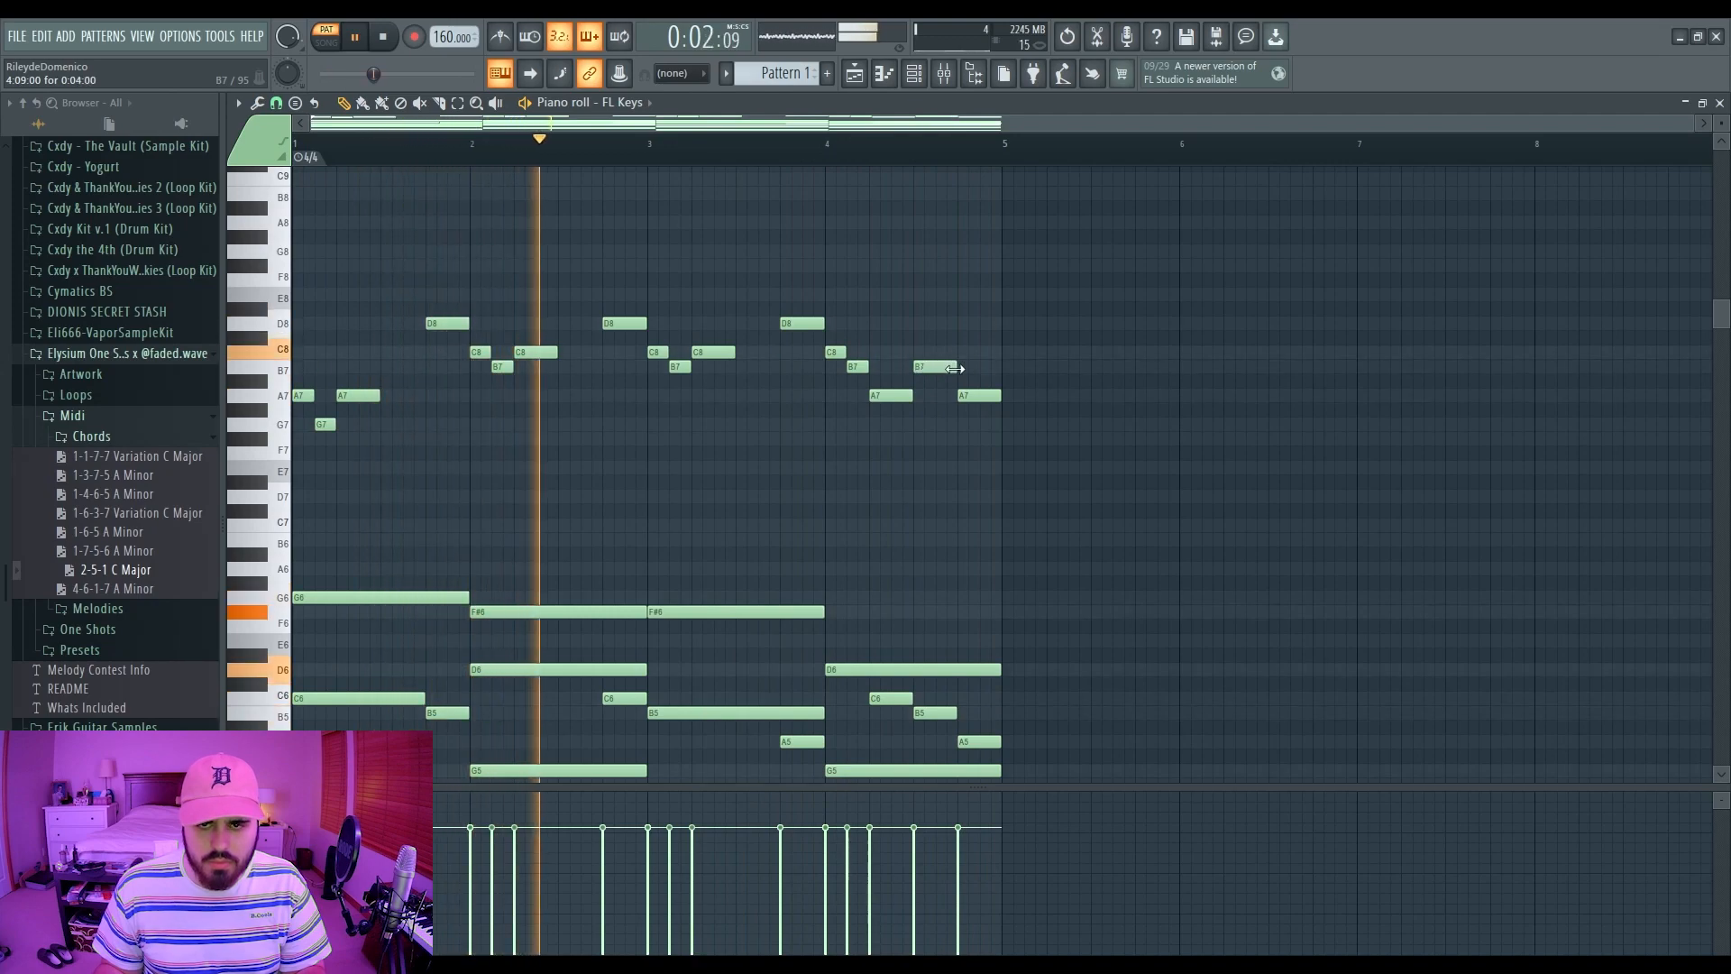
Step: Stop playback and drag the last A7 melody note up to C8
key("space")
scroll(934, 495, "down", 3)
scroll(926, 546, "down", 1)
left_click_drag(868, 511, 1028, 590)
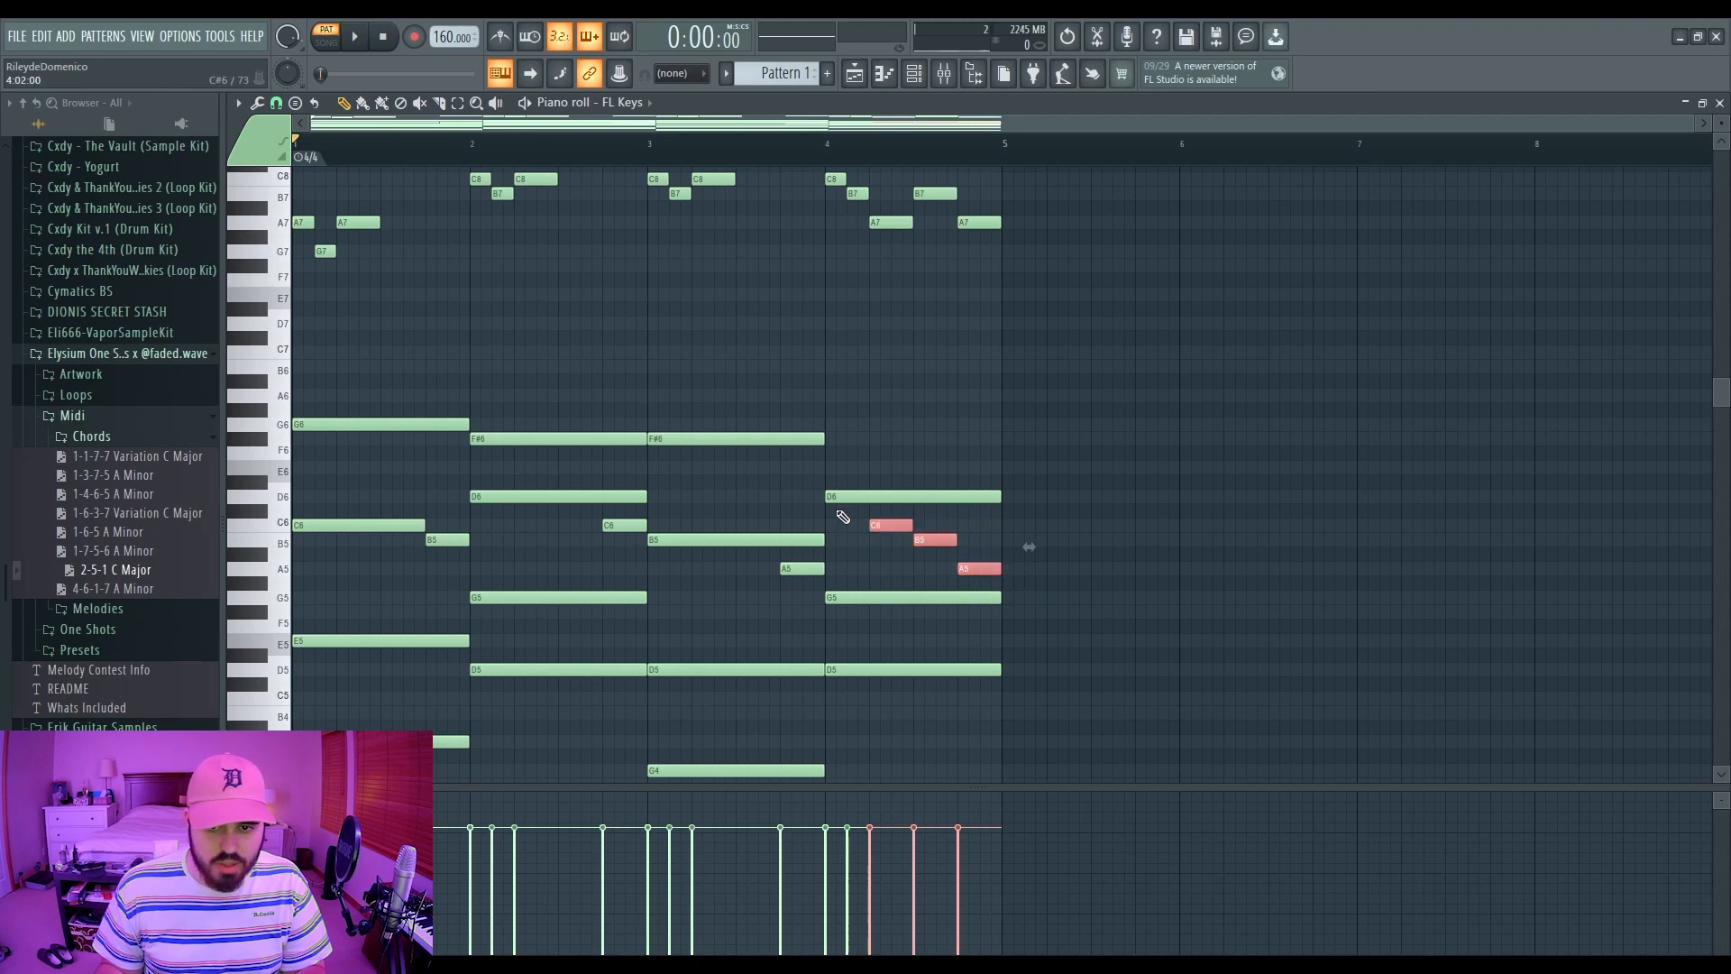
scroll(967, 491, "up", 3)
left_click(973, 350)
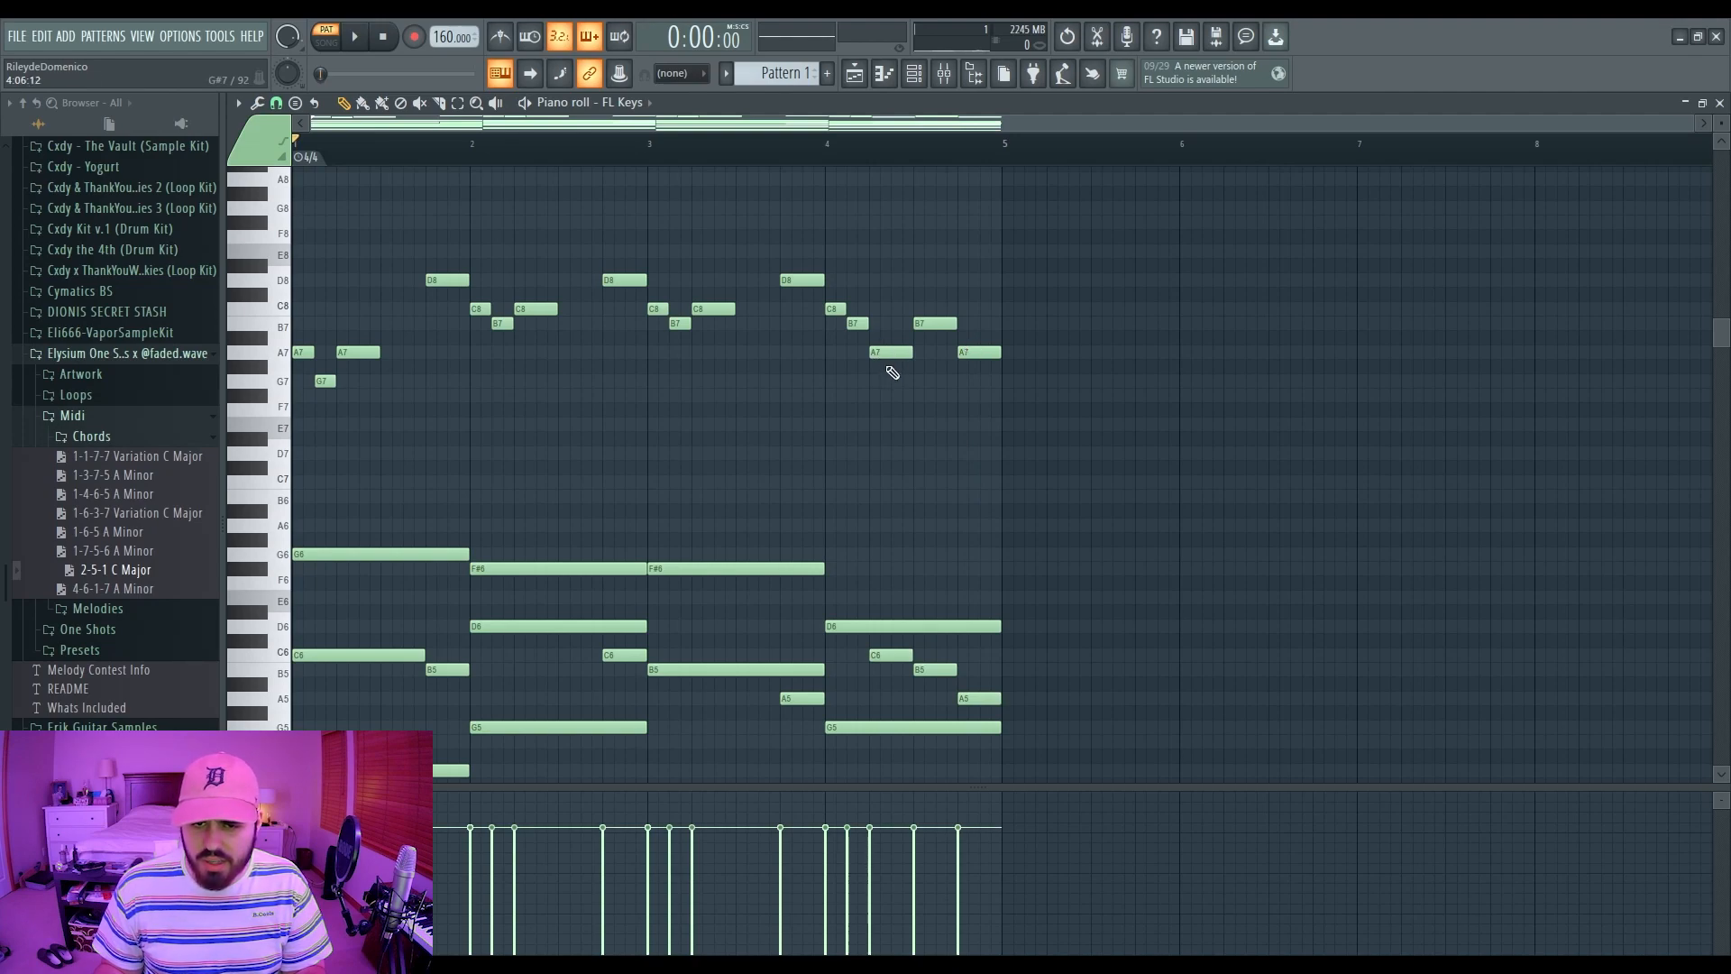
left_click_drag(972, 353, 892, 387)
Step: Play back the new bar-4 ending, then return the play position to bar 1
left_click_drag(882, 647, 961, 711)
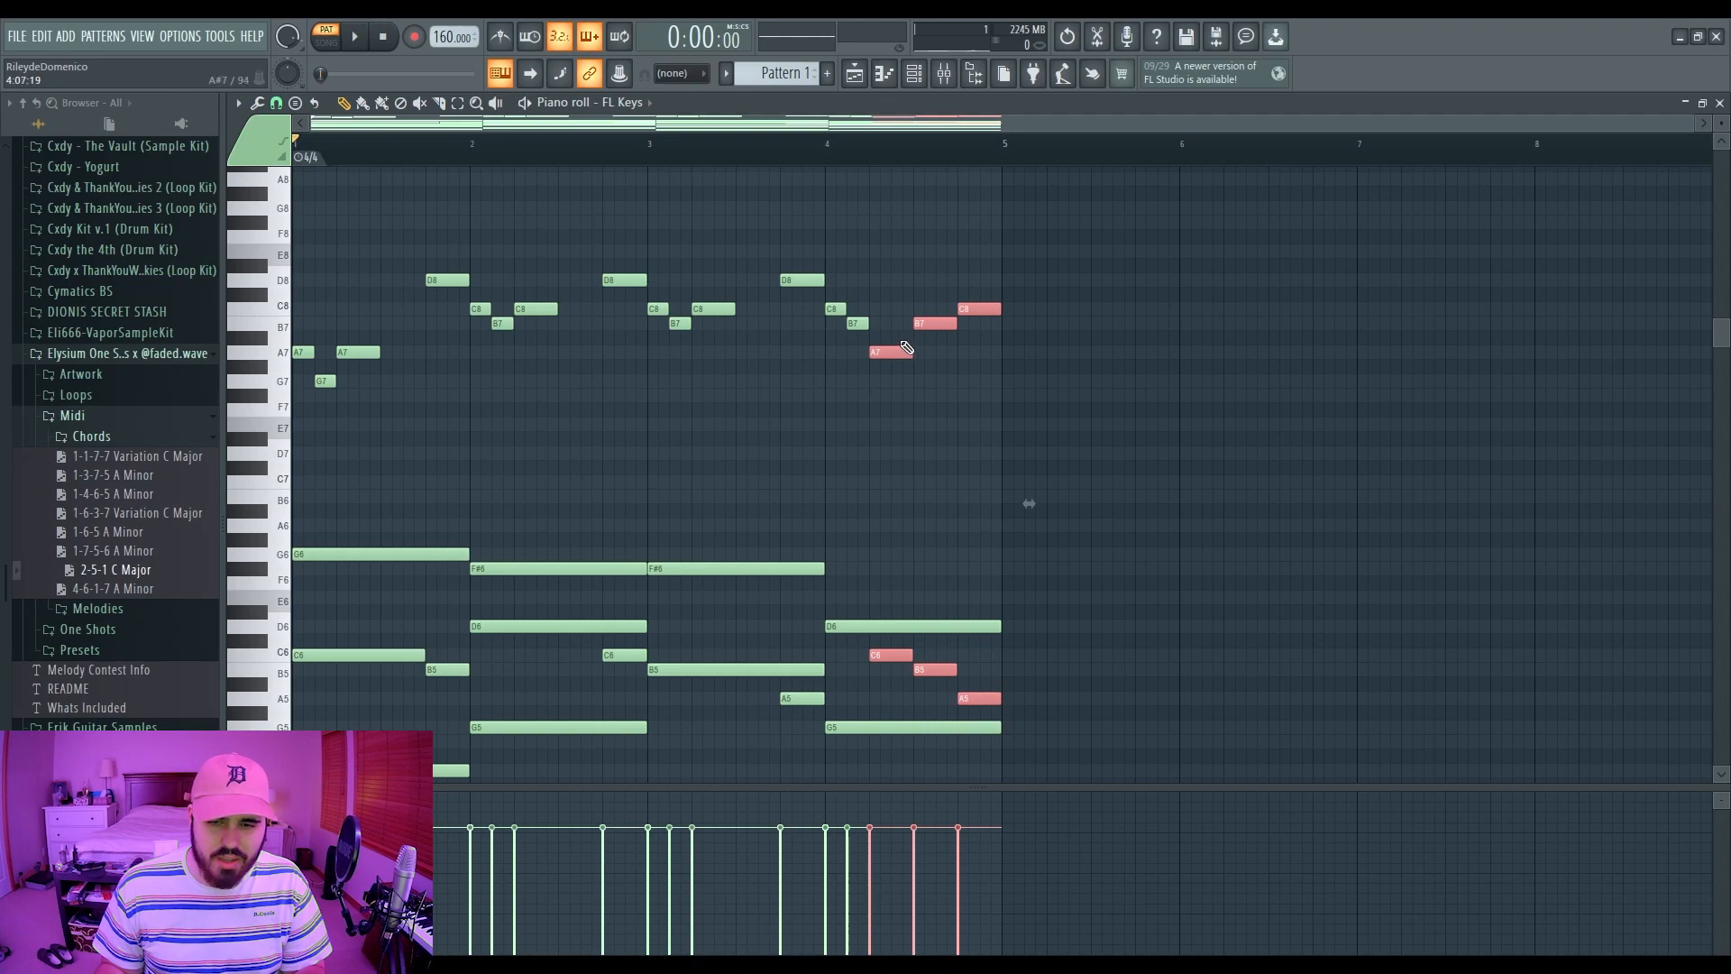
left_click(832, 157)
key("space")
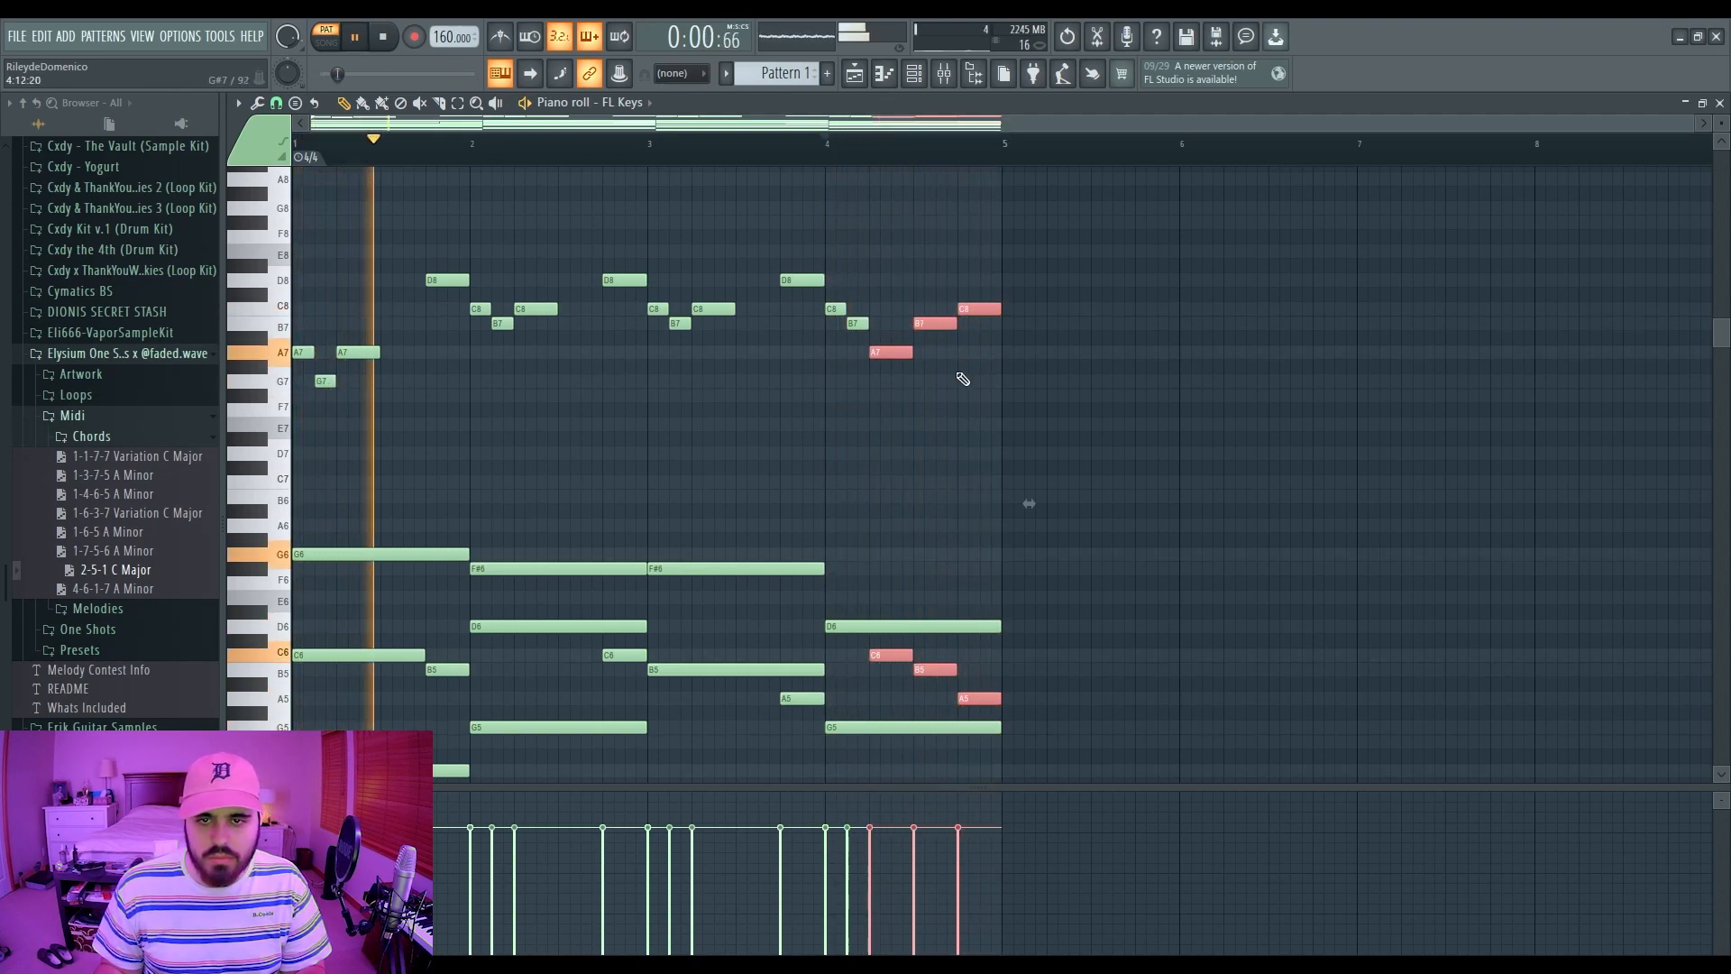
left_click(949, 373, "ctrl")
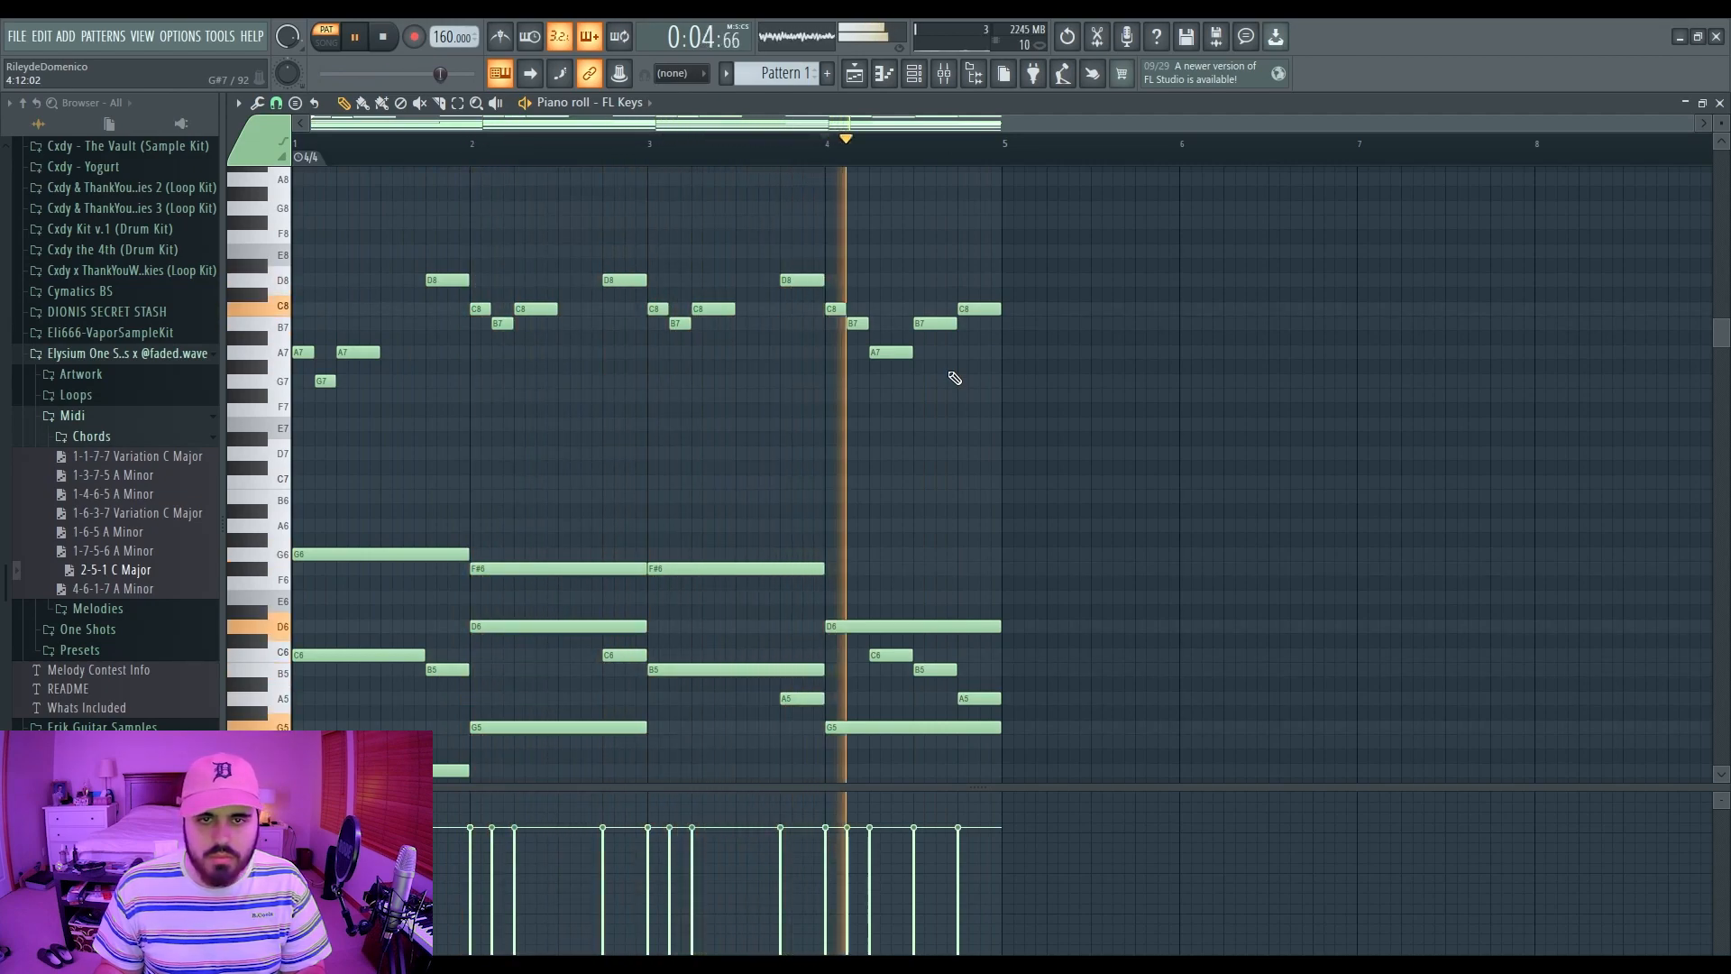
key("space")
left_click_drag(443, 144, 160, 171)
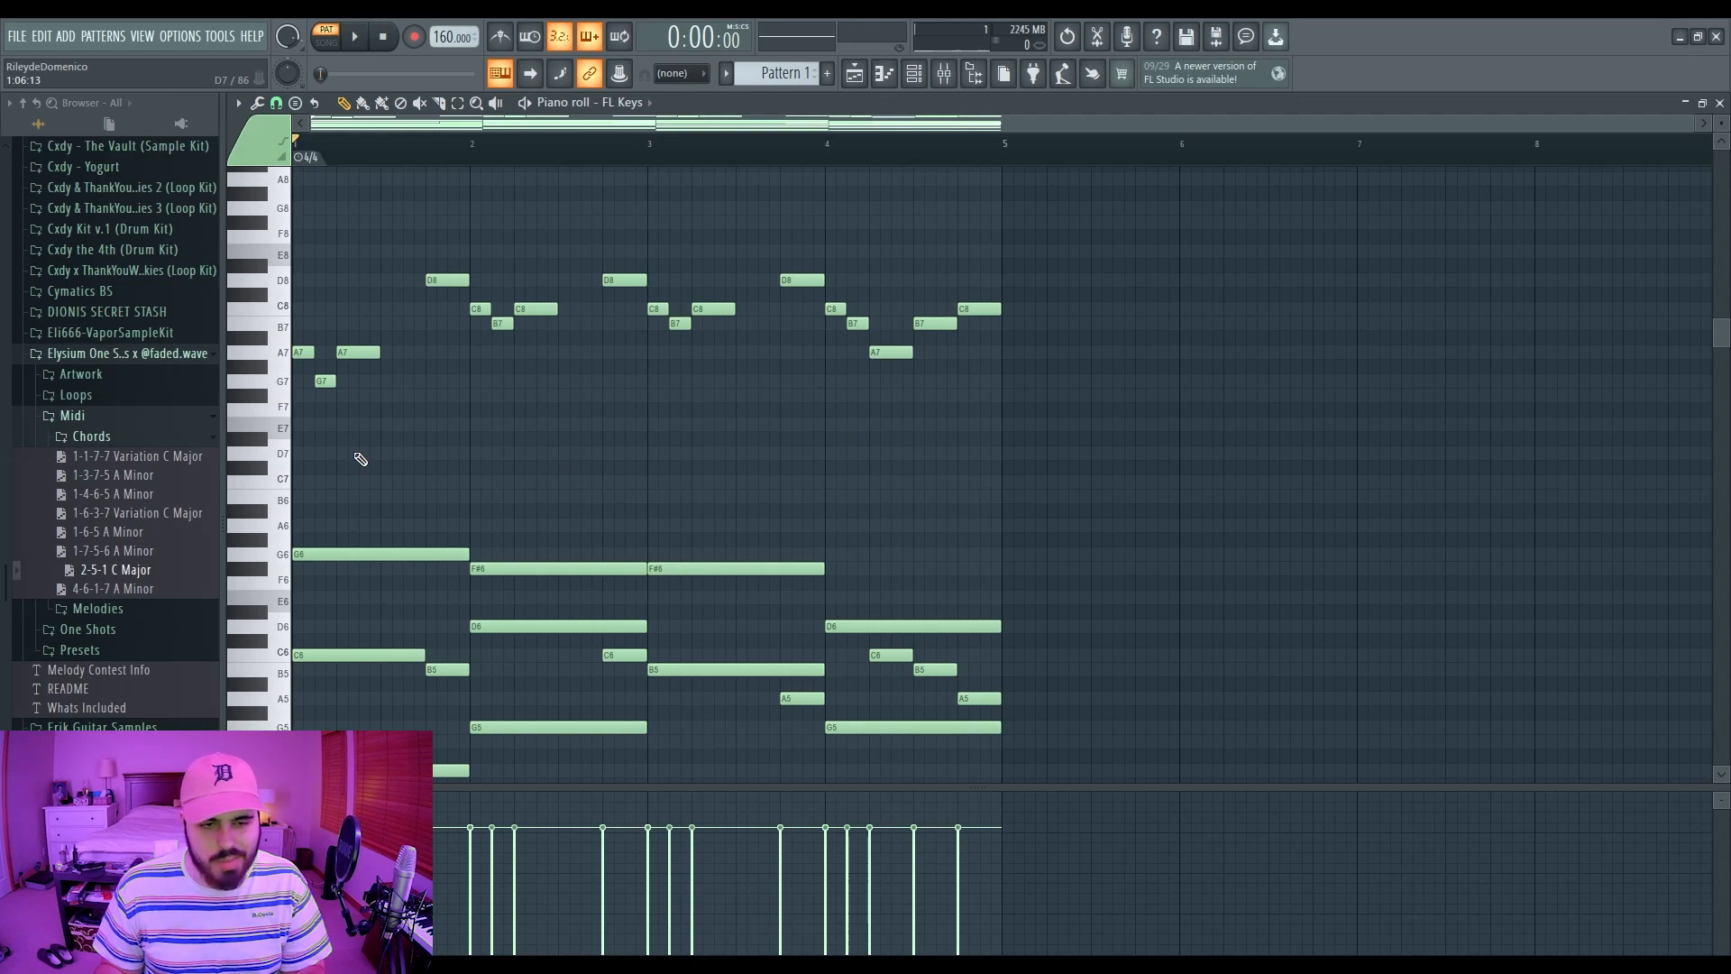
scroll(360, 459, "down", 4)
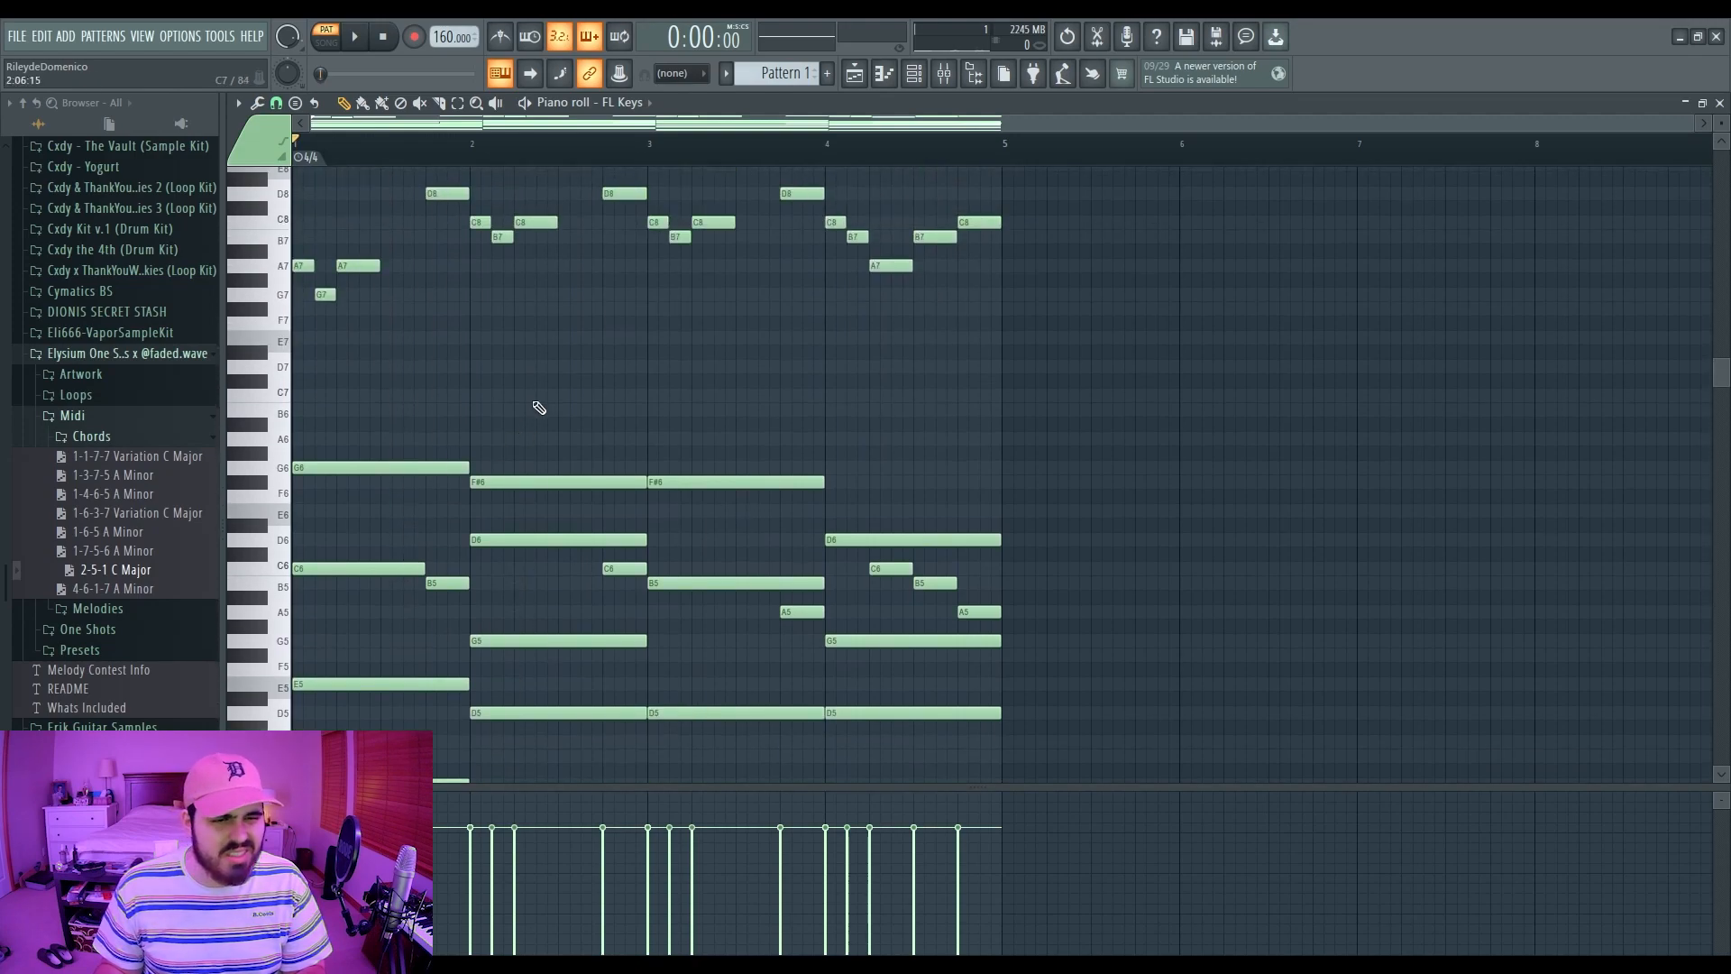
Step: Draw short D7 notes and reshape them into one longer D7, auditioning the draft
left_click(388, 367)
left_click(398, 368)
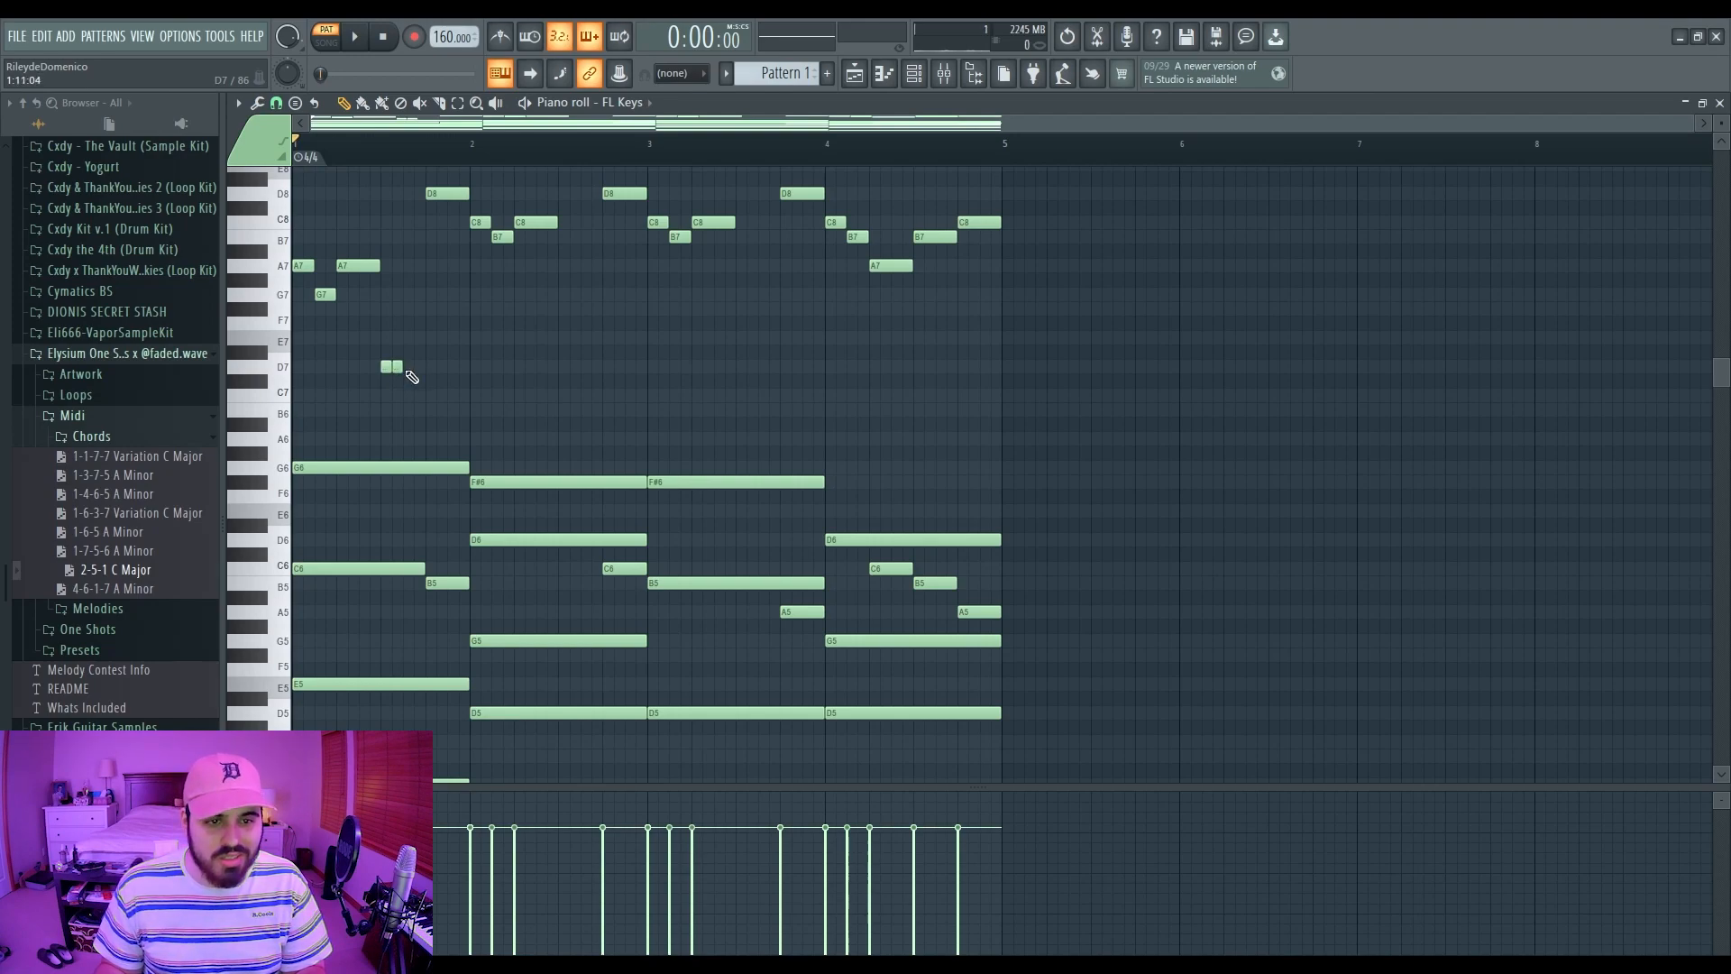
key("space")
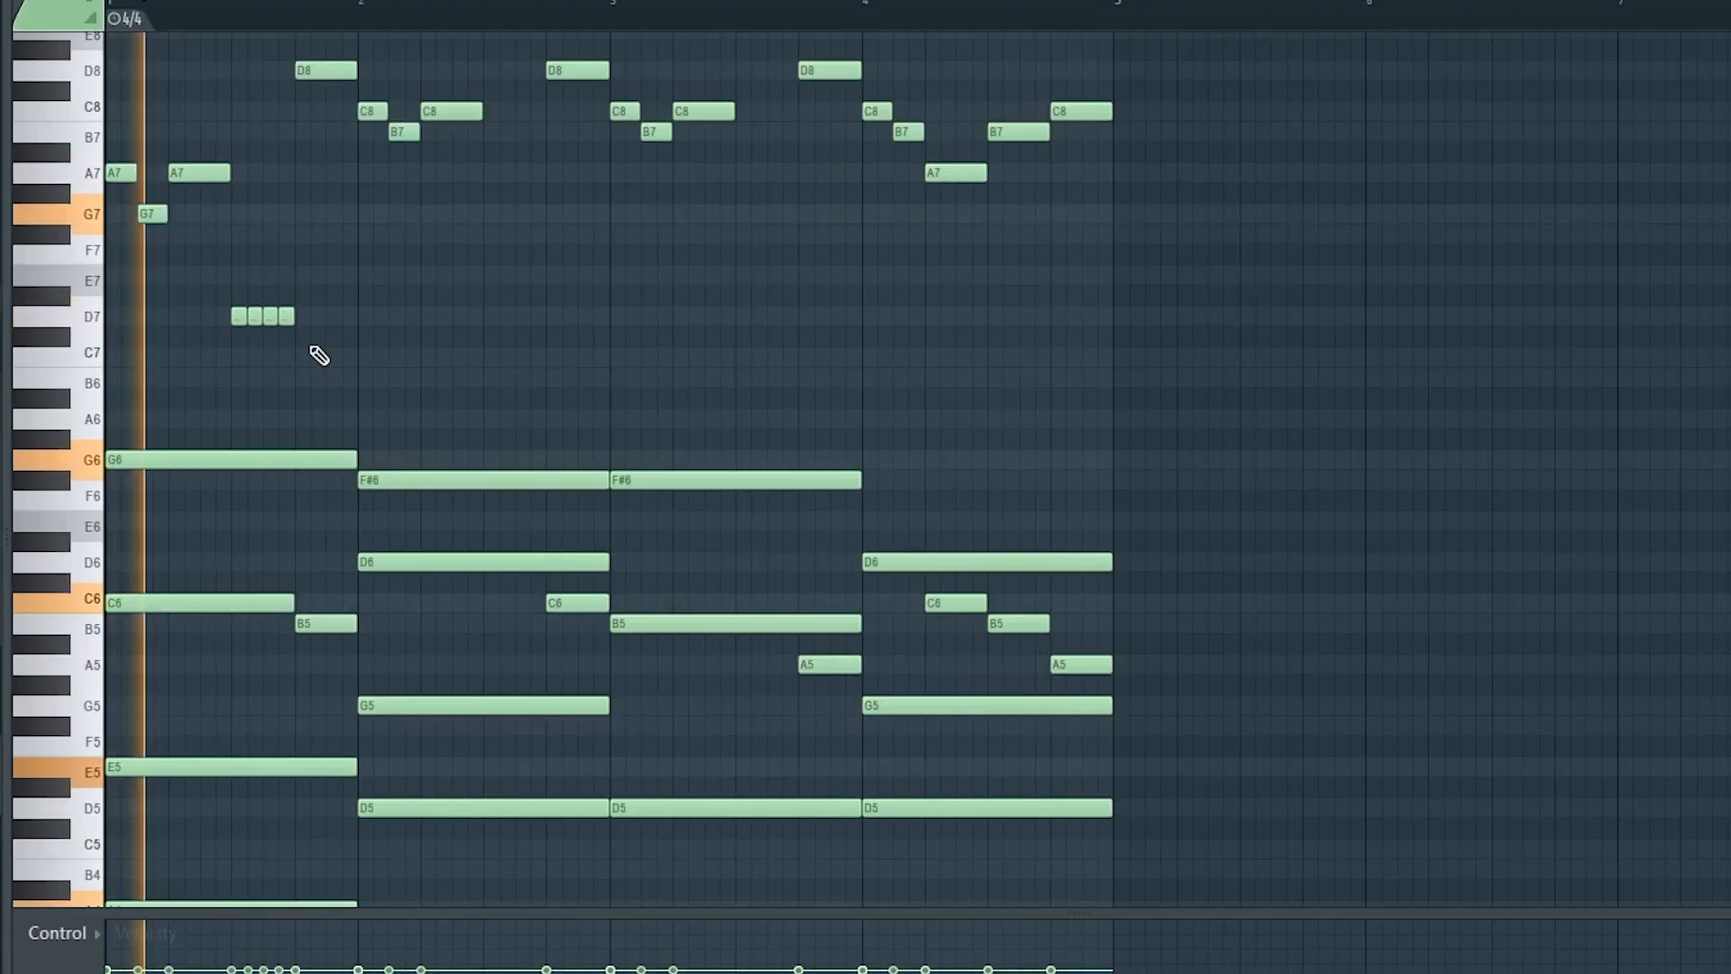
key("space")
left_click(395, 365)
left_click_drag(251, 311, 251, 273)
left_click_drag(285, 317, 286, 356)
key("space")
Step: Add C7 and D7 notes after the first D7, then delete the extra second D7 and C7
key("space")
left_click_drag(254, 275, 254, 356)
left_click_drag(269, 319, 269, 376)
key("space")
left_click(268, 361)
key("space")
key("space")
key("space")
key("space")
key("space")
key("space")
left_click(364, 320)
left_click_drag(363, 320, 302, 320)
left_click(334, 359)
key("space")
Step: Place D7, C7 and a closing B6 further right, plus D7 and C7 at the bar start
key("space")
right_click(338, 358)
right_click(309, 317)
key("space")
key("space")
left_click(369, 319)
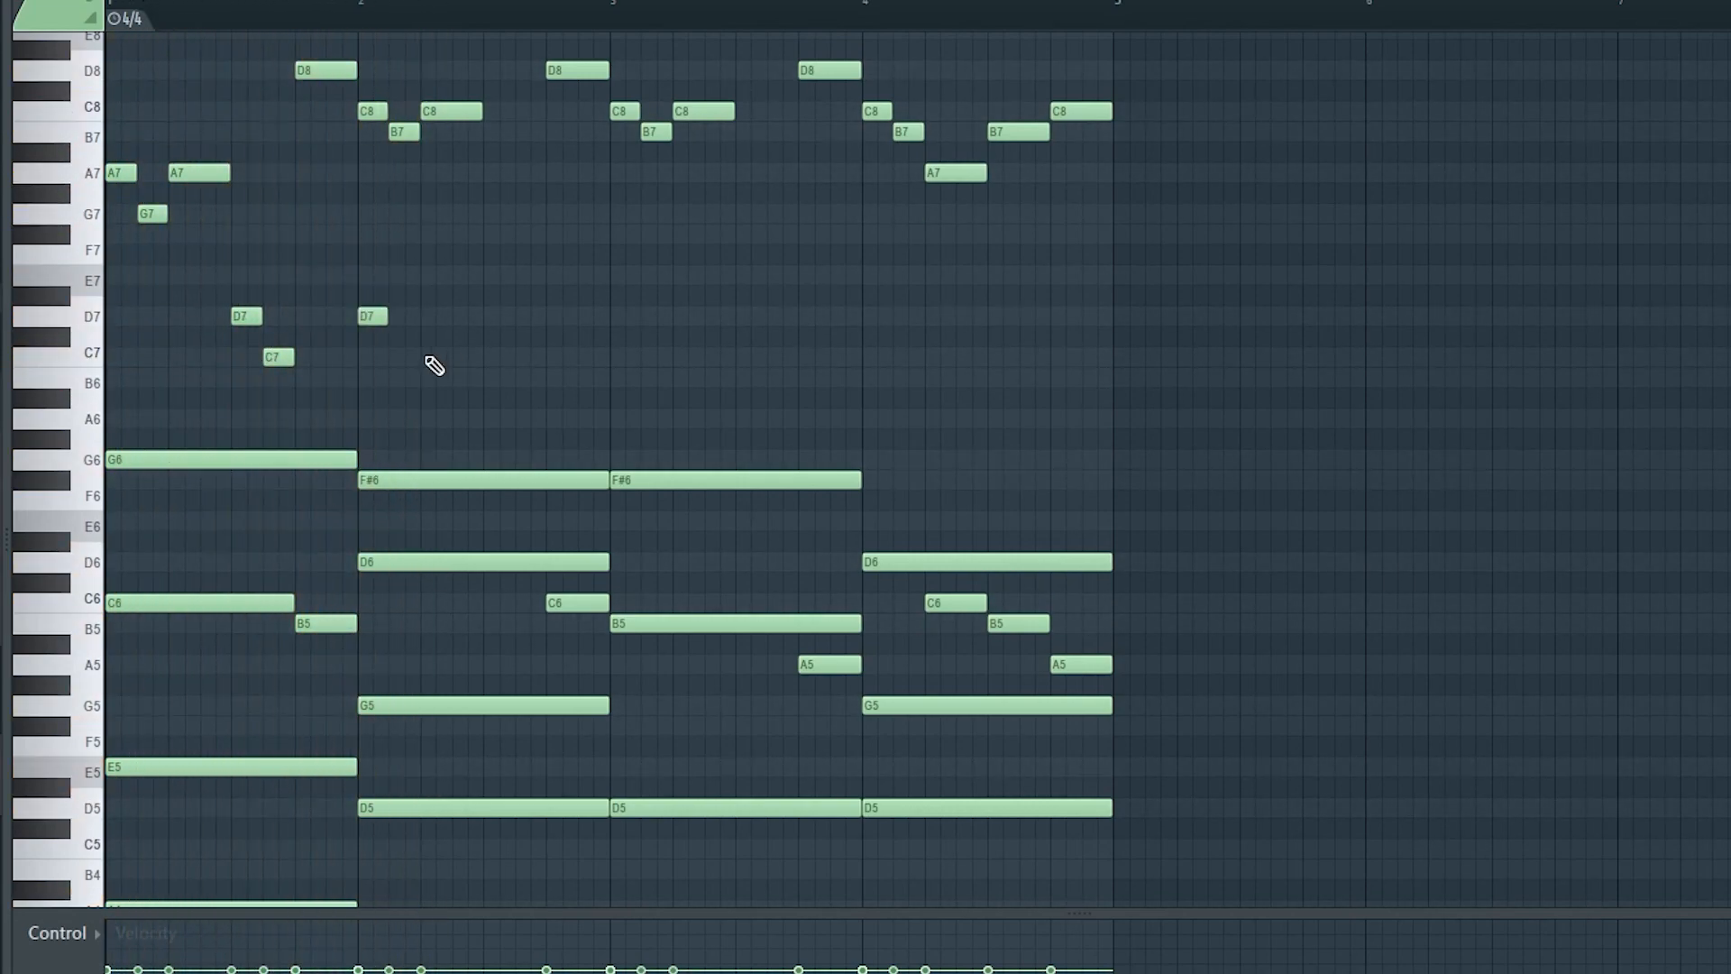
left_click(444, 360)
key("space")
left_click(557, 380)
key("space")
key("space")
key("space")
left_click(119, 318)
left_click(152, 358)
key("space")
key("space")
key("space")
key("space")
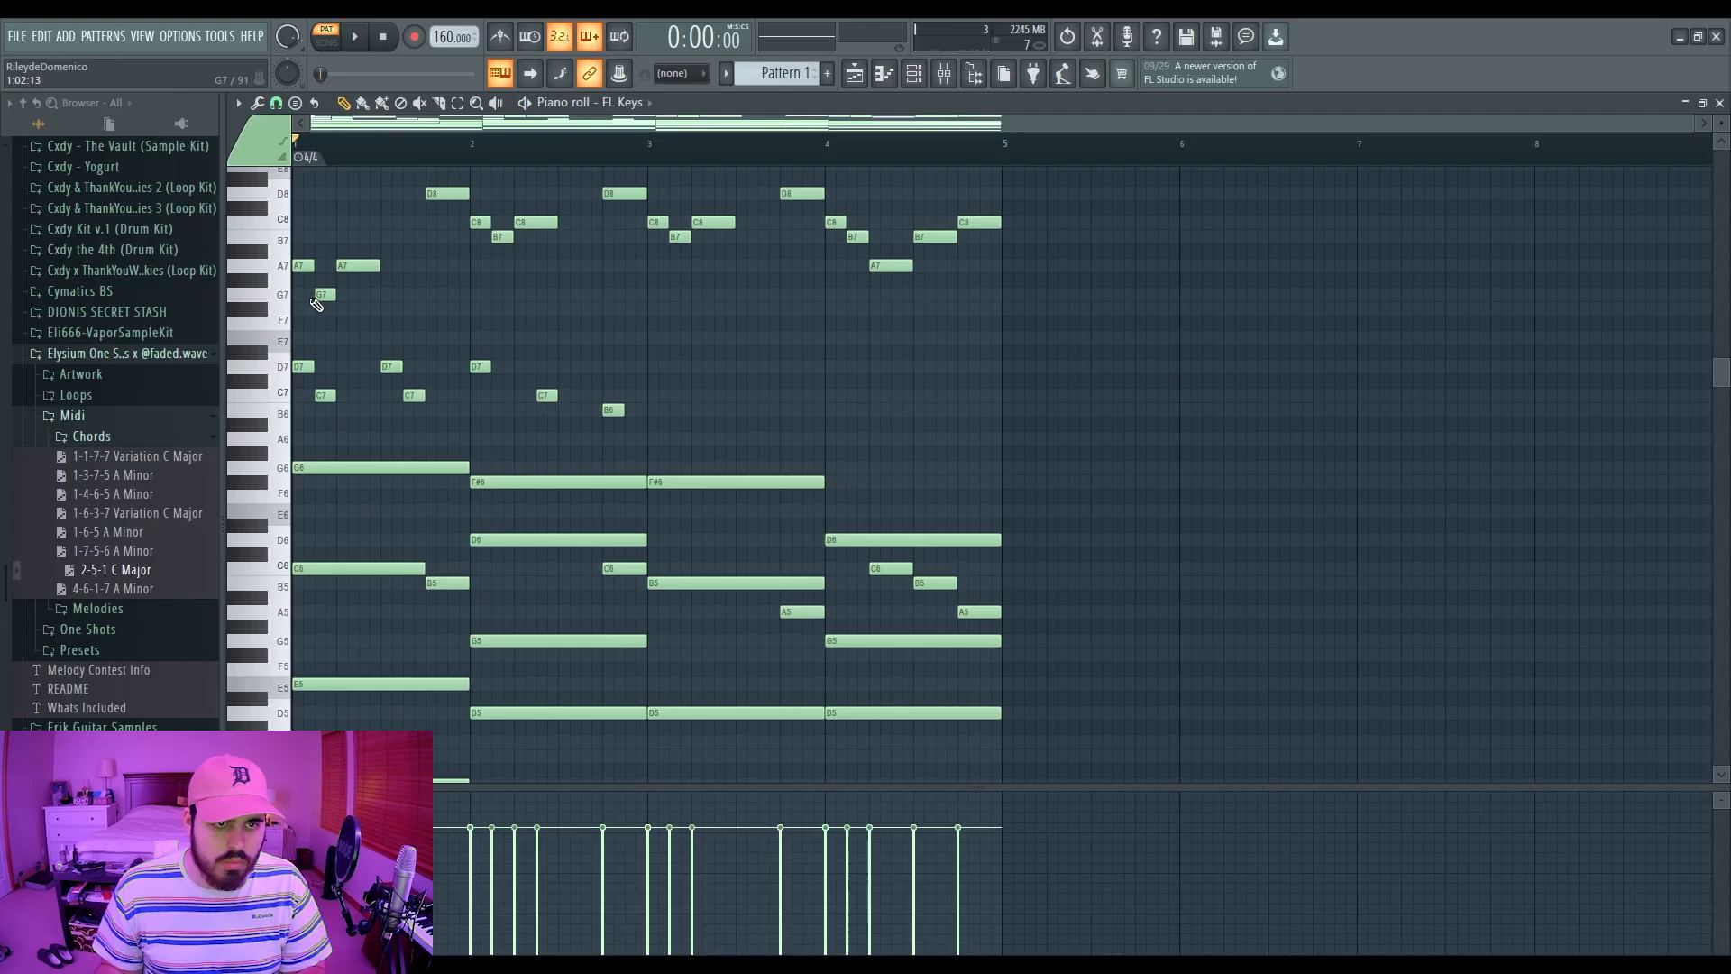
Step: Move the first D7 down to B6, delete the stray E7 and D7, and audition the line
left_click_drag(290, 256, 326, 316)
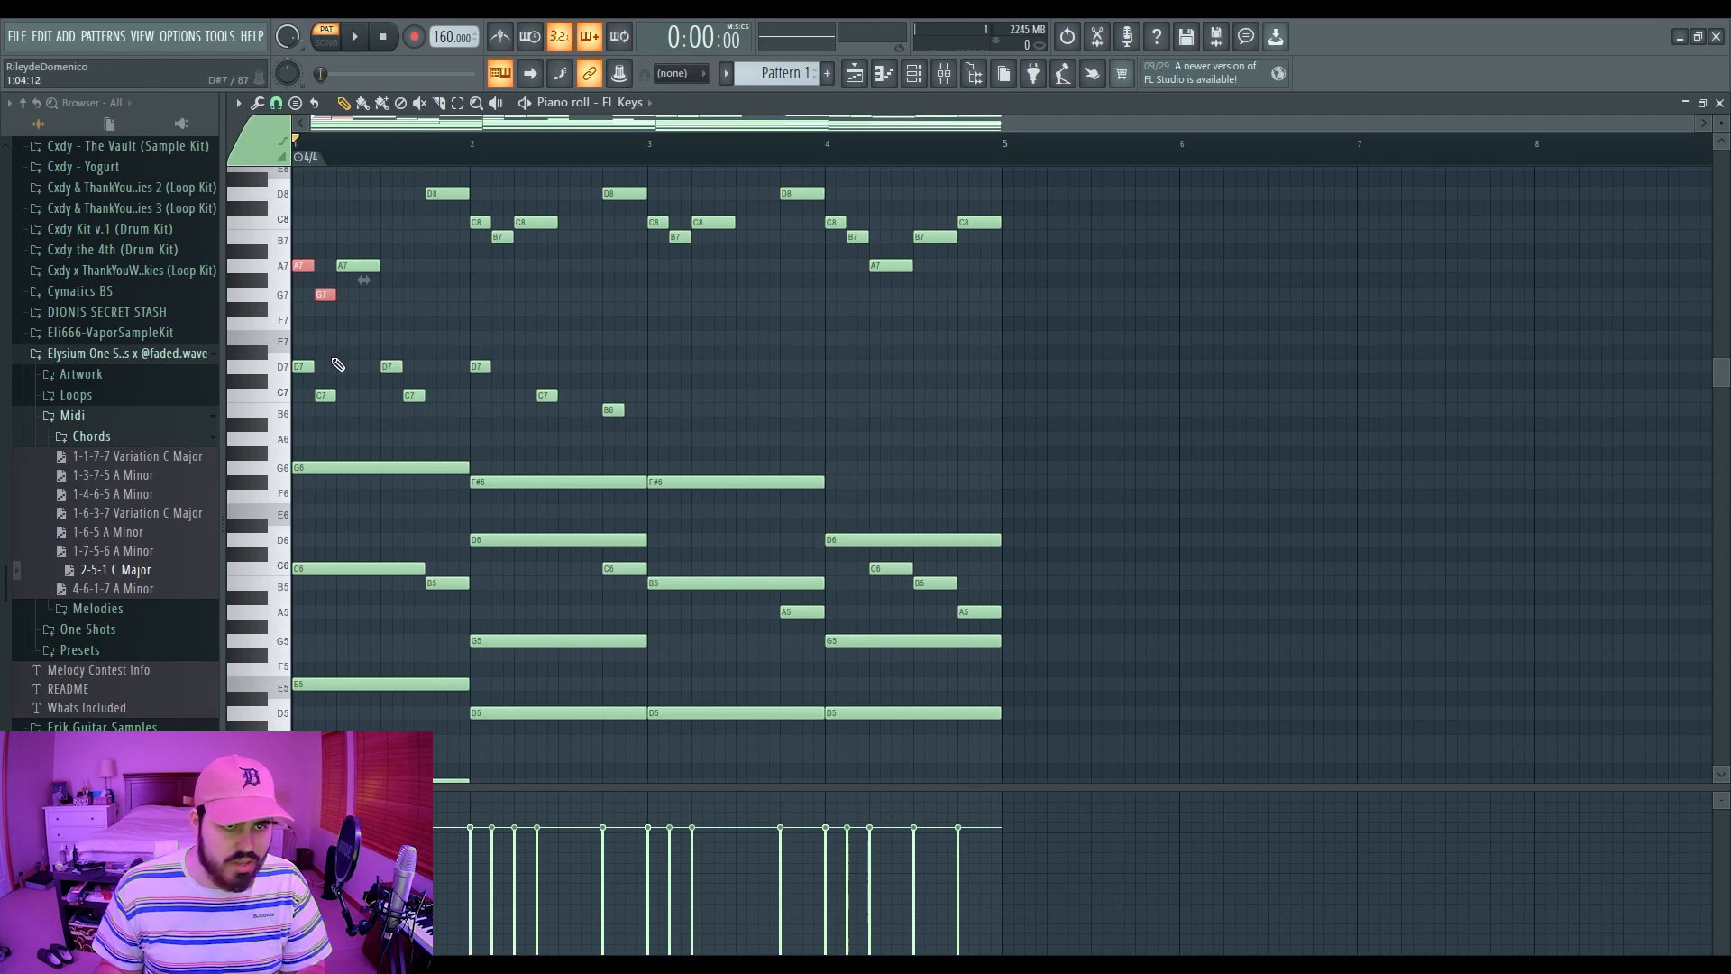
mouse_move(303, 366)
left_mouse_down()
mouse_move(305, 410)
mouse_move(326, 338)
mouse_move(305, 366)
left_mouse_up()
key("space")
key("space")
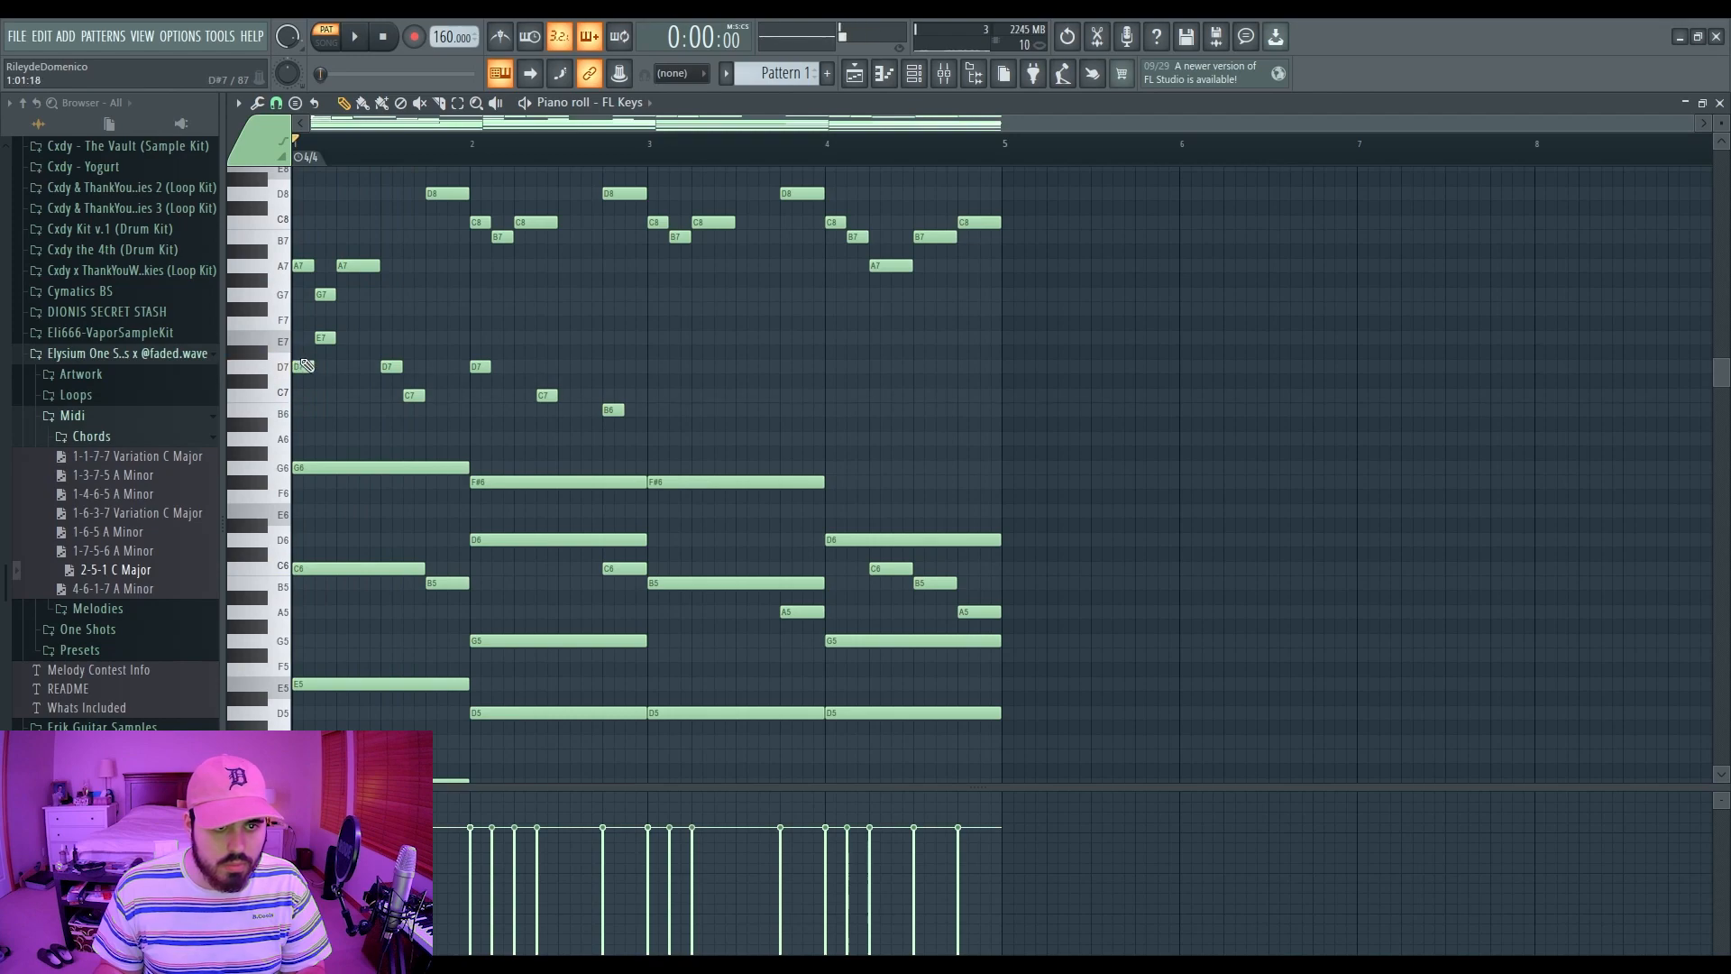
key("space")
right_click(322, 338)
right_click(307, 367)
key("space")
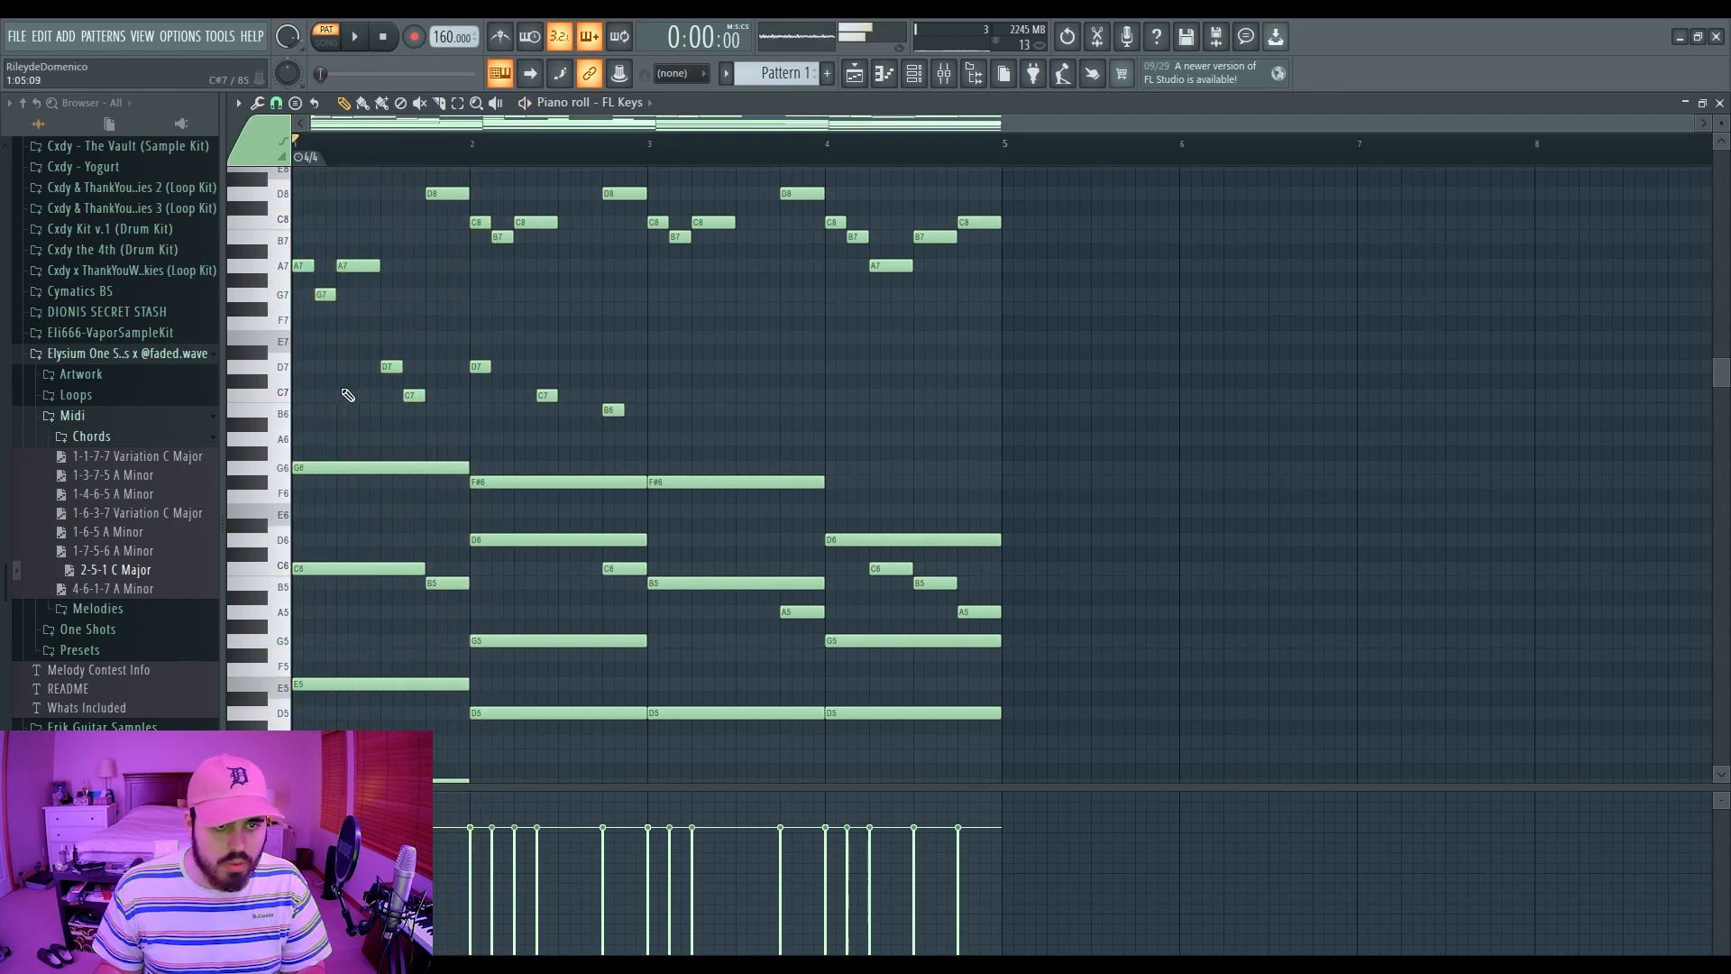
key("space")
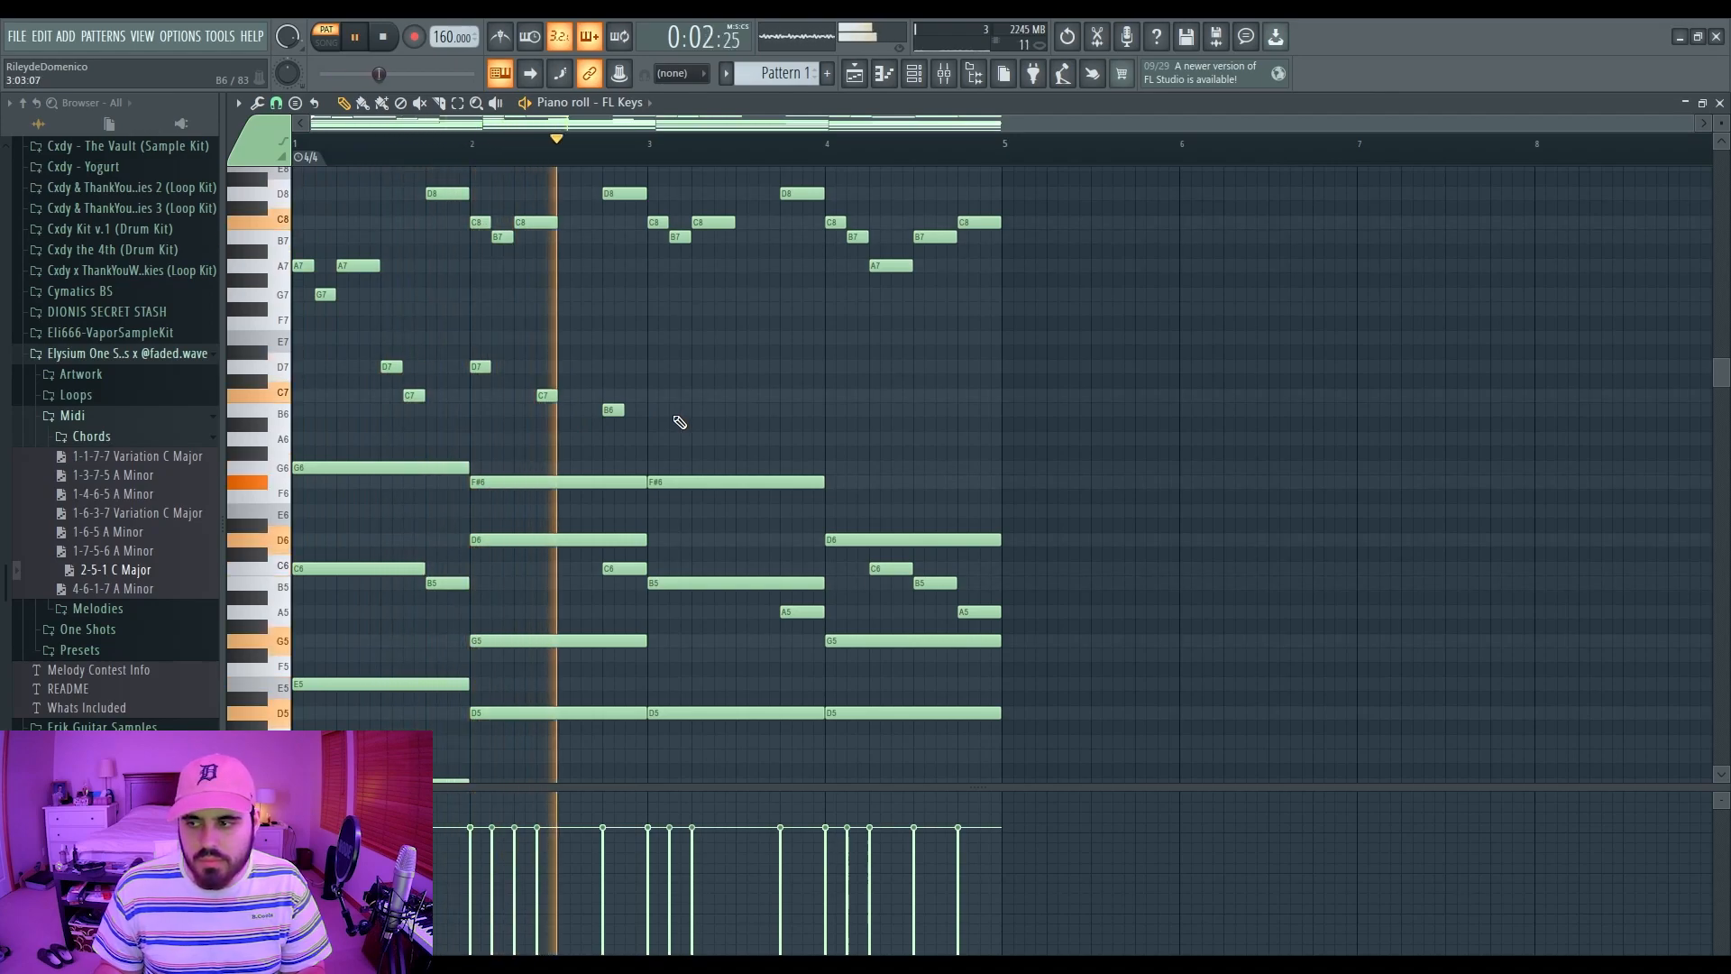
key("space")
Step: Duplicate the five counter-melody notes with Ctrl+B and move the copy into bar 3
key("space")
left_click_drag(747, 336, 295, 419)
key("ctrl+b")
key("space")
left_click_drag(634, 366, 699, 365)
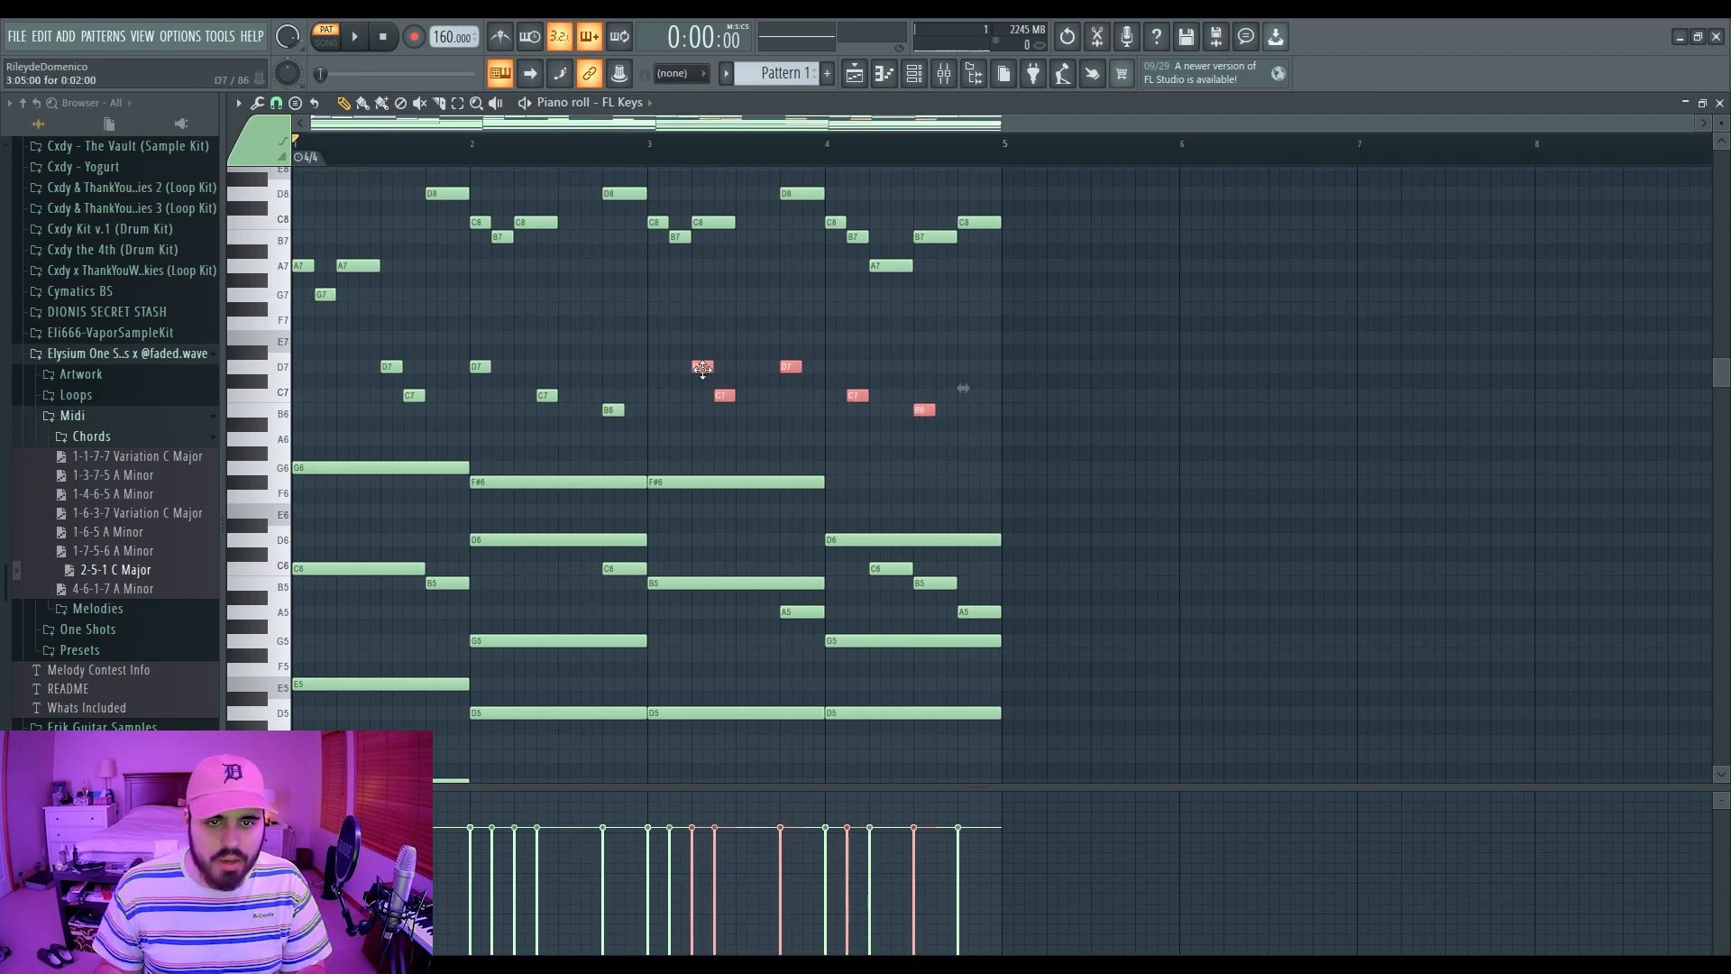
Step: Shift the copied notes one step later and raise the copy's first two notes to E7 and D7
left_click_drag(703, 366, 748, 368)
left_click(764, 347, "ctrl")
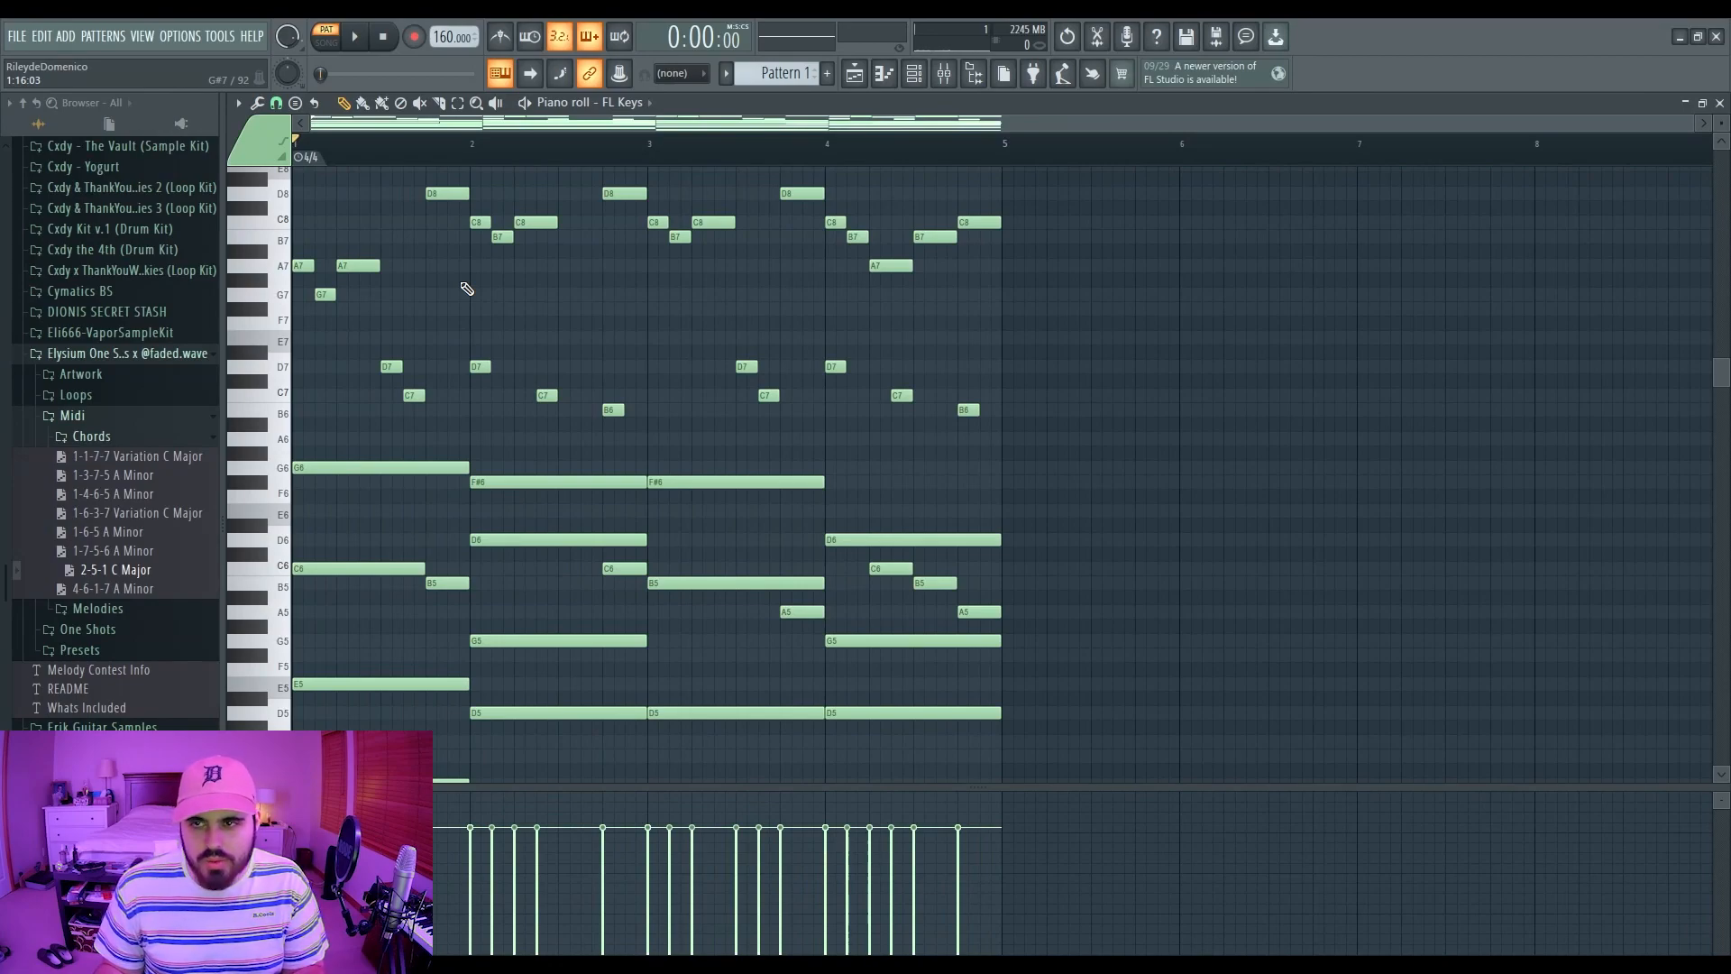
key("space")
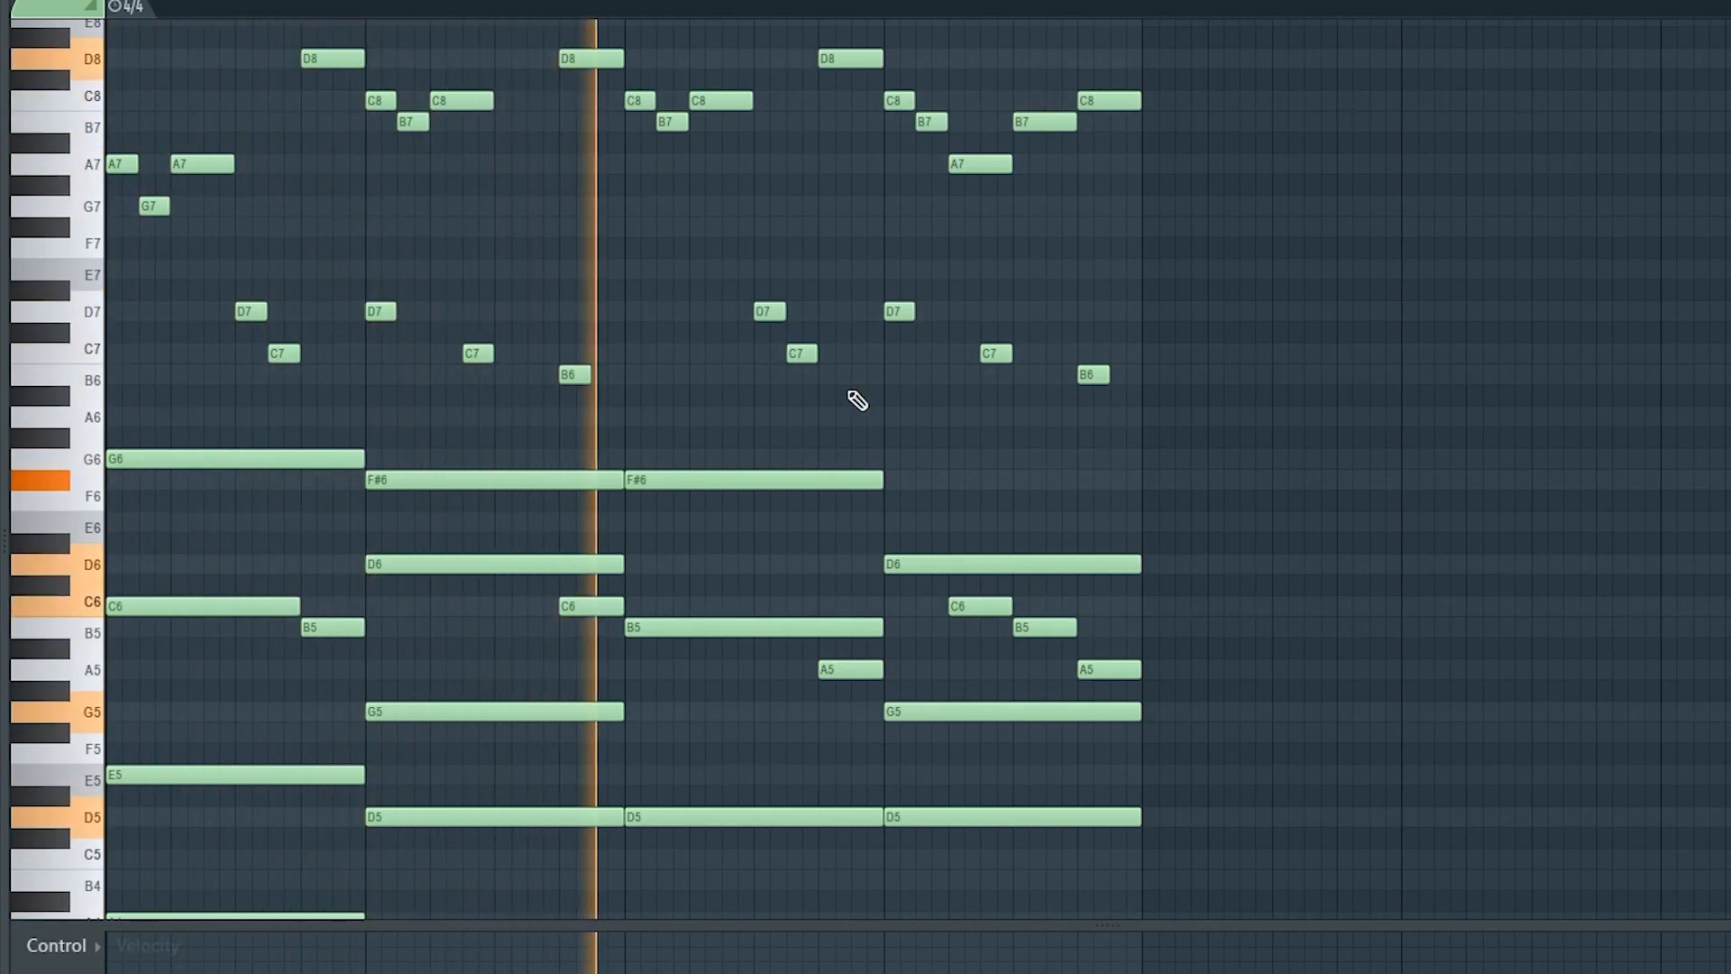
left_click_drag(768, 311, 769, 227)
left_click_drag(804, 352, 767, 311)
key("space")
key("space")
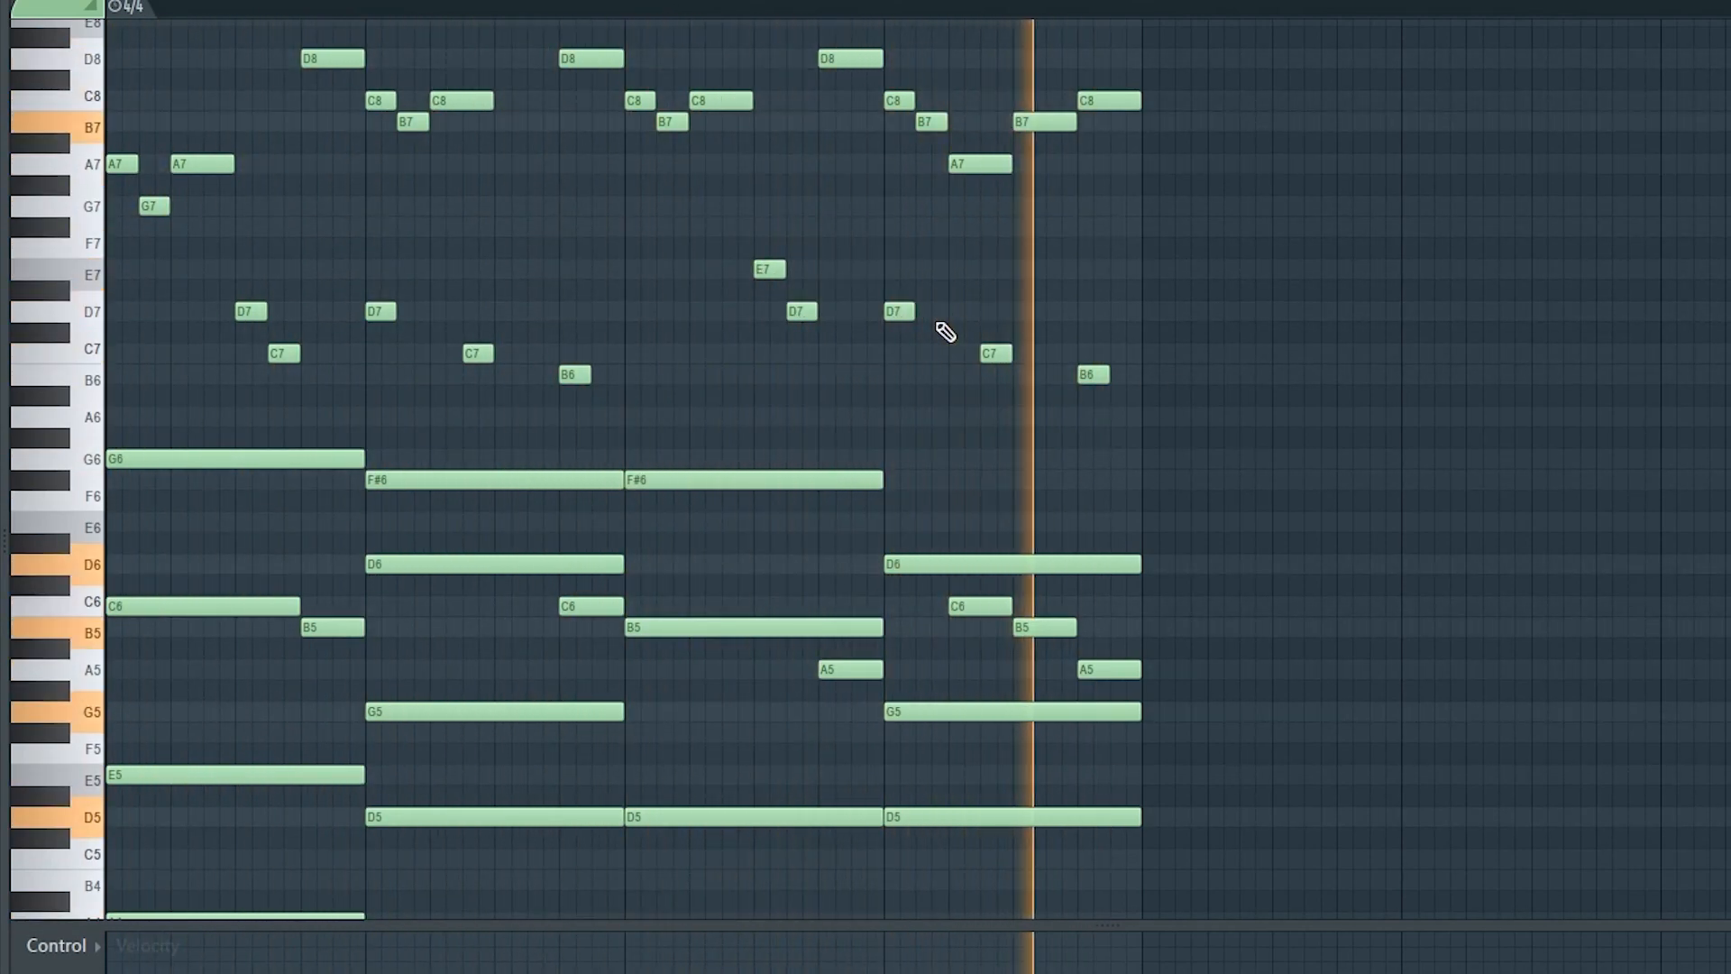
key("space")
Step: Audition the copy from bar 3 and try nudging the E7 note up to F7 and back
left_click_drag(1043, 321, 377, 420)
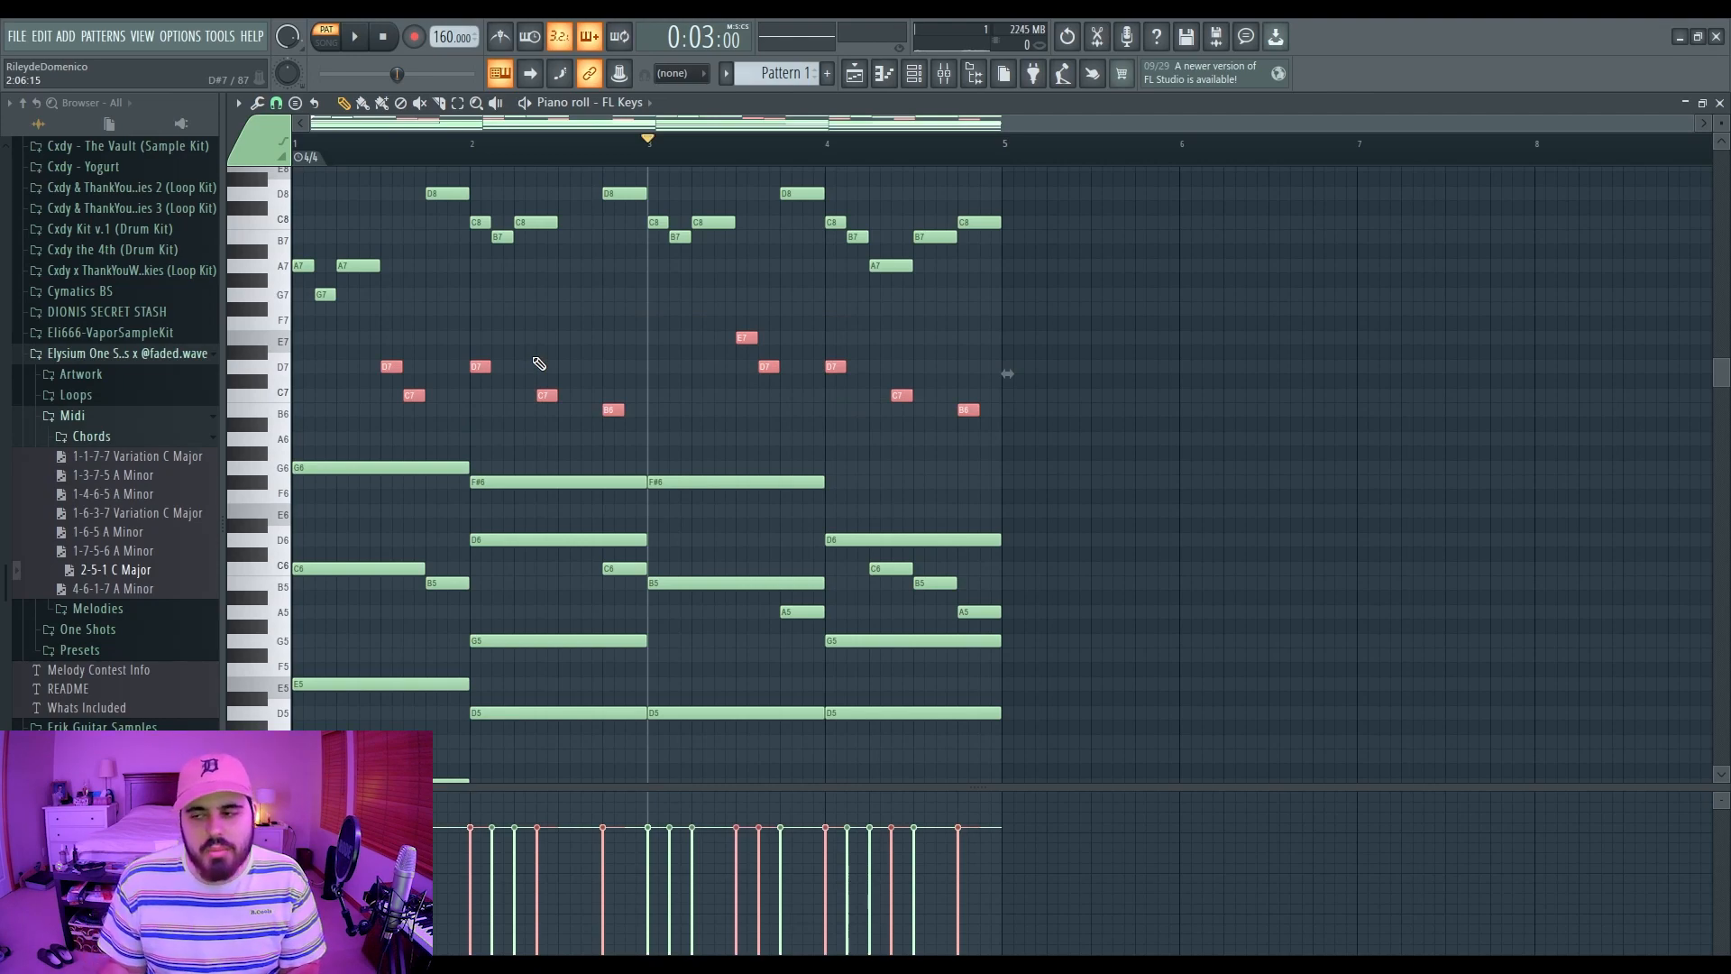
double_click(674, 150)
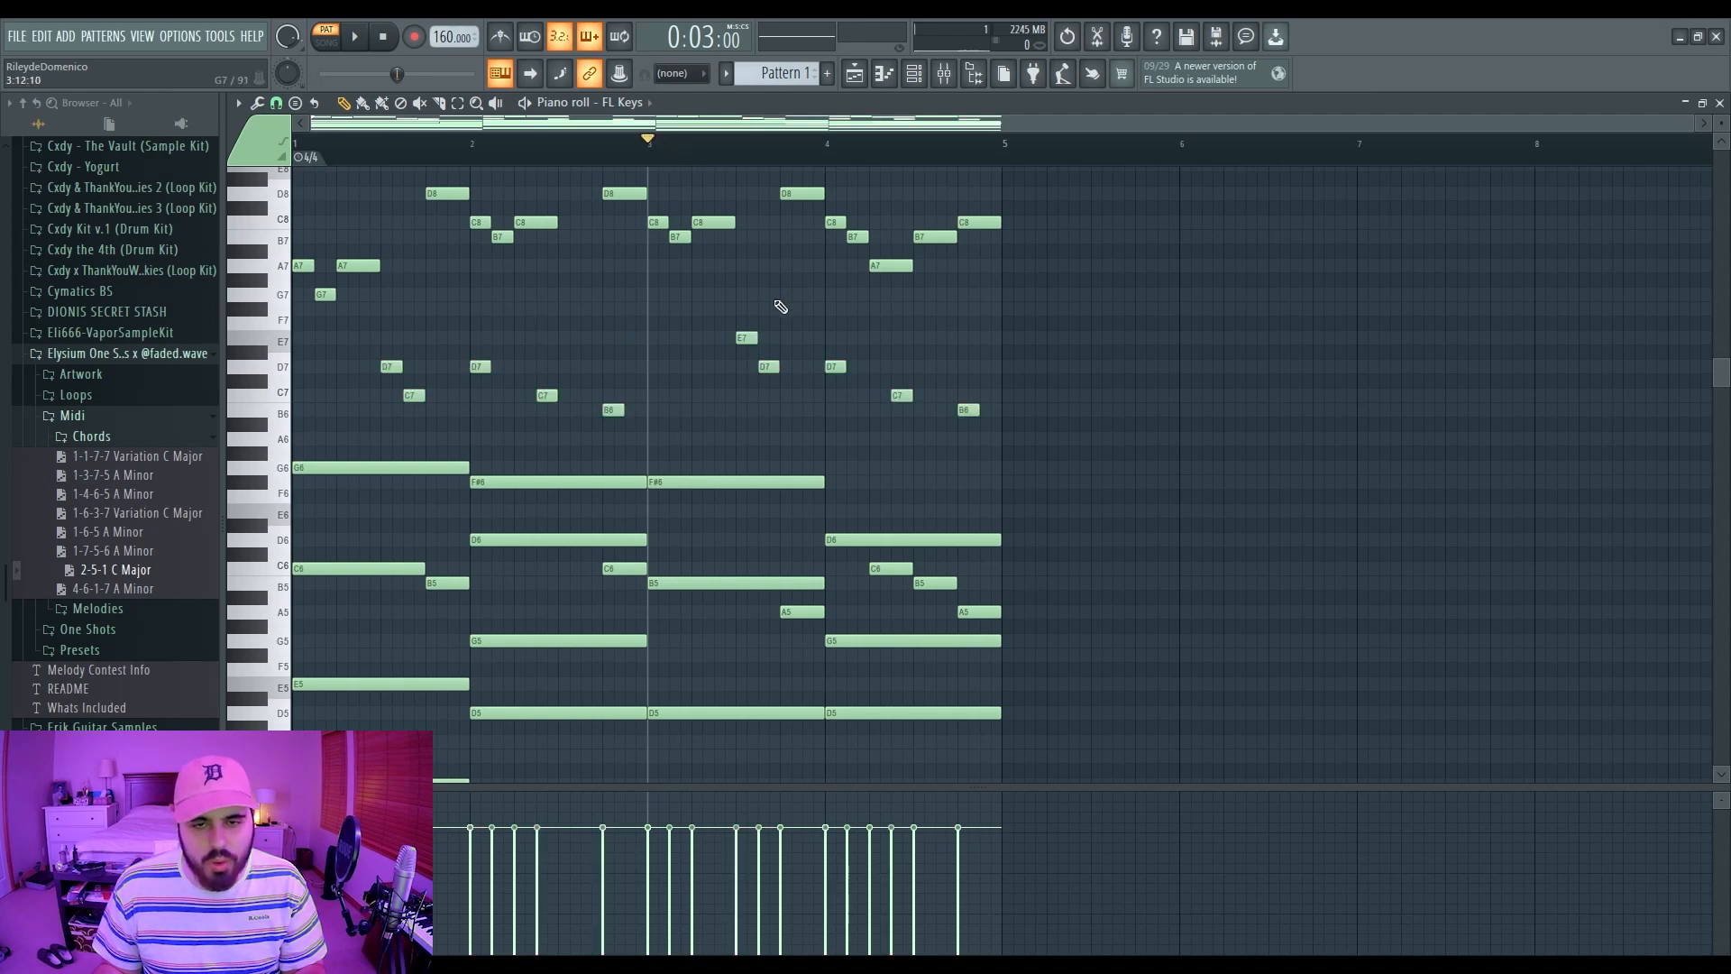
key("space")
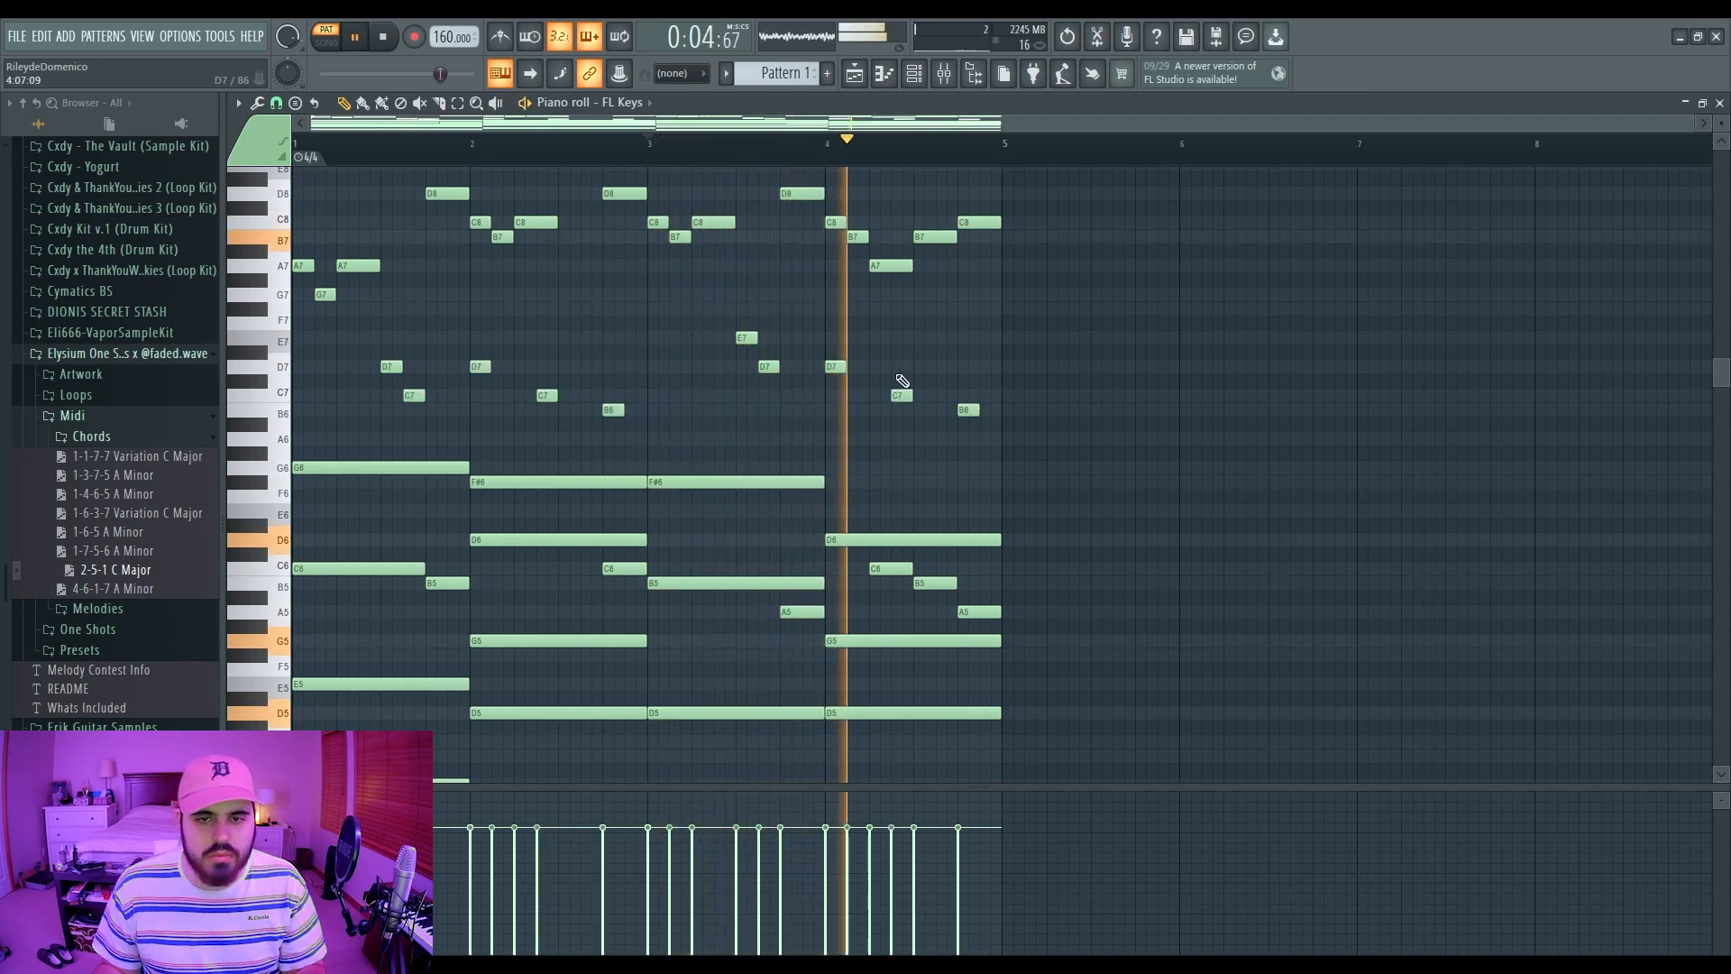
key("space")
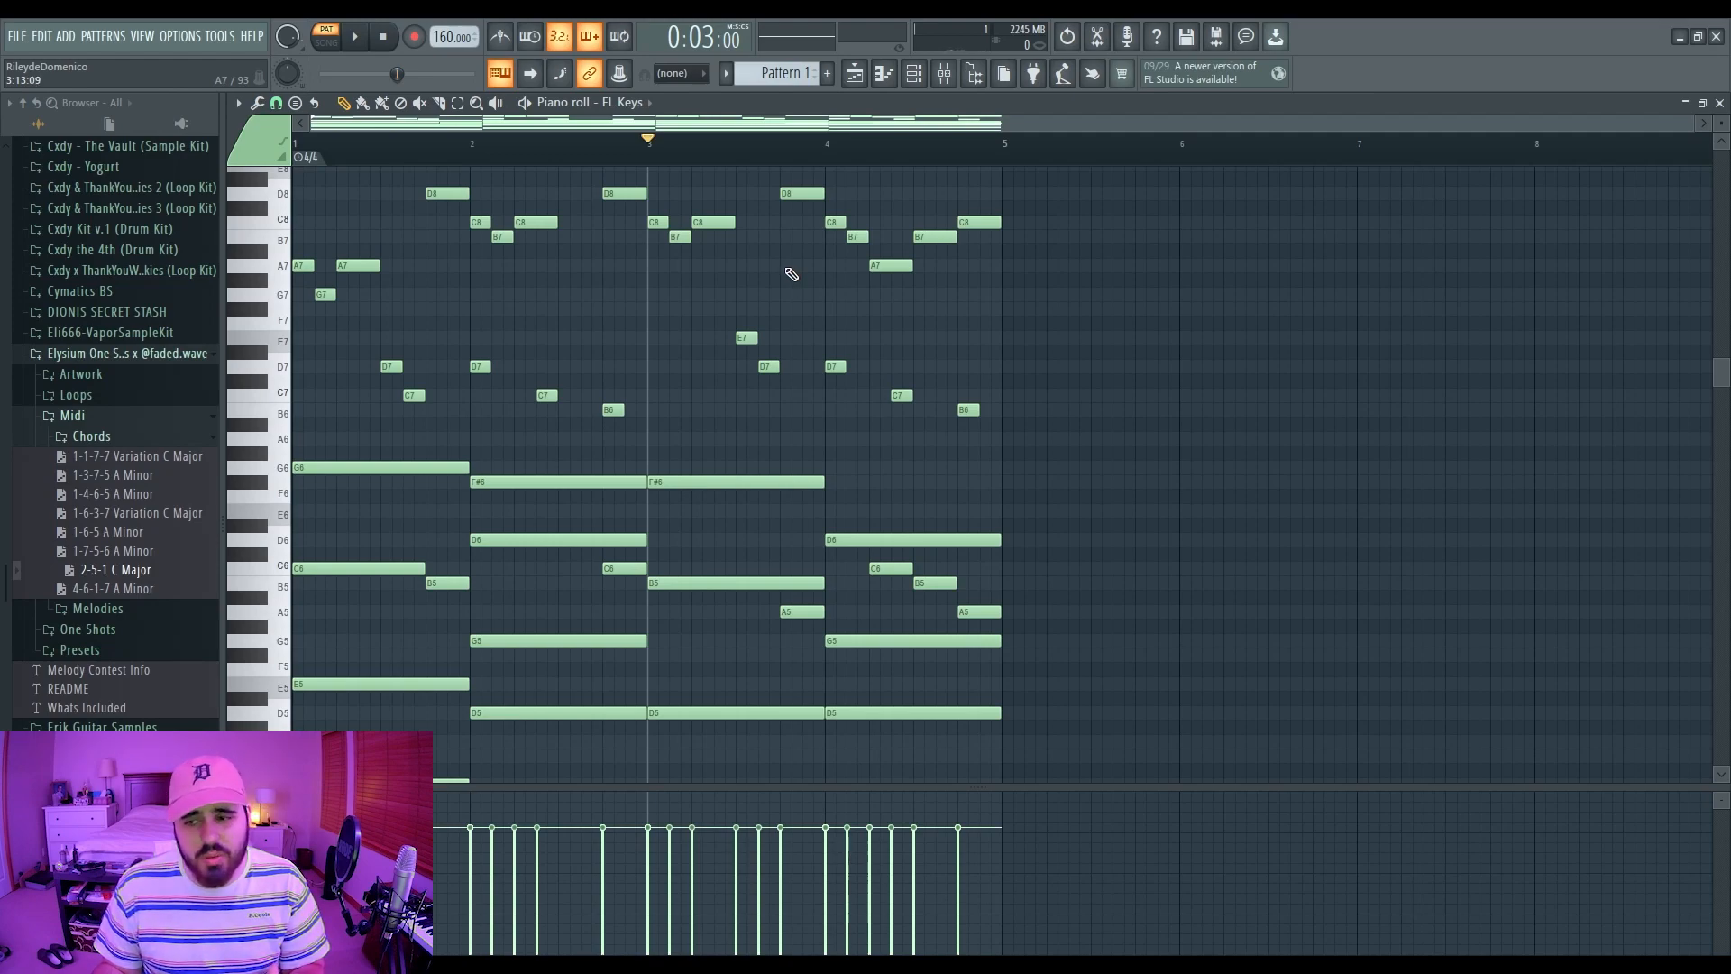
left_click(747, 339)
key("shift+Up")
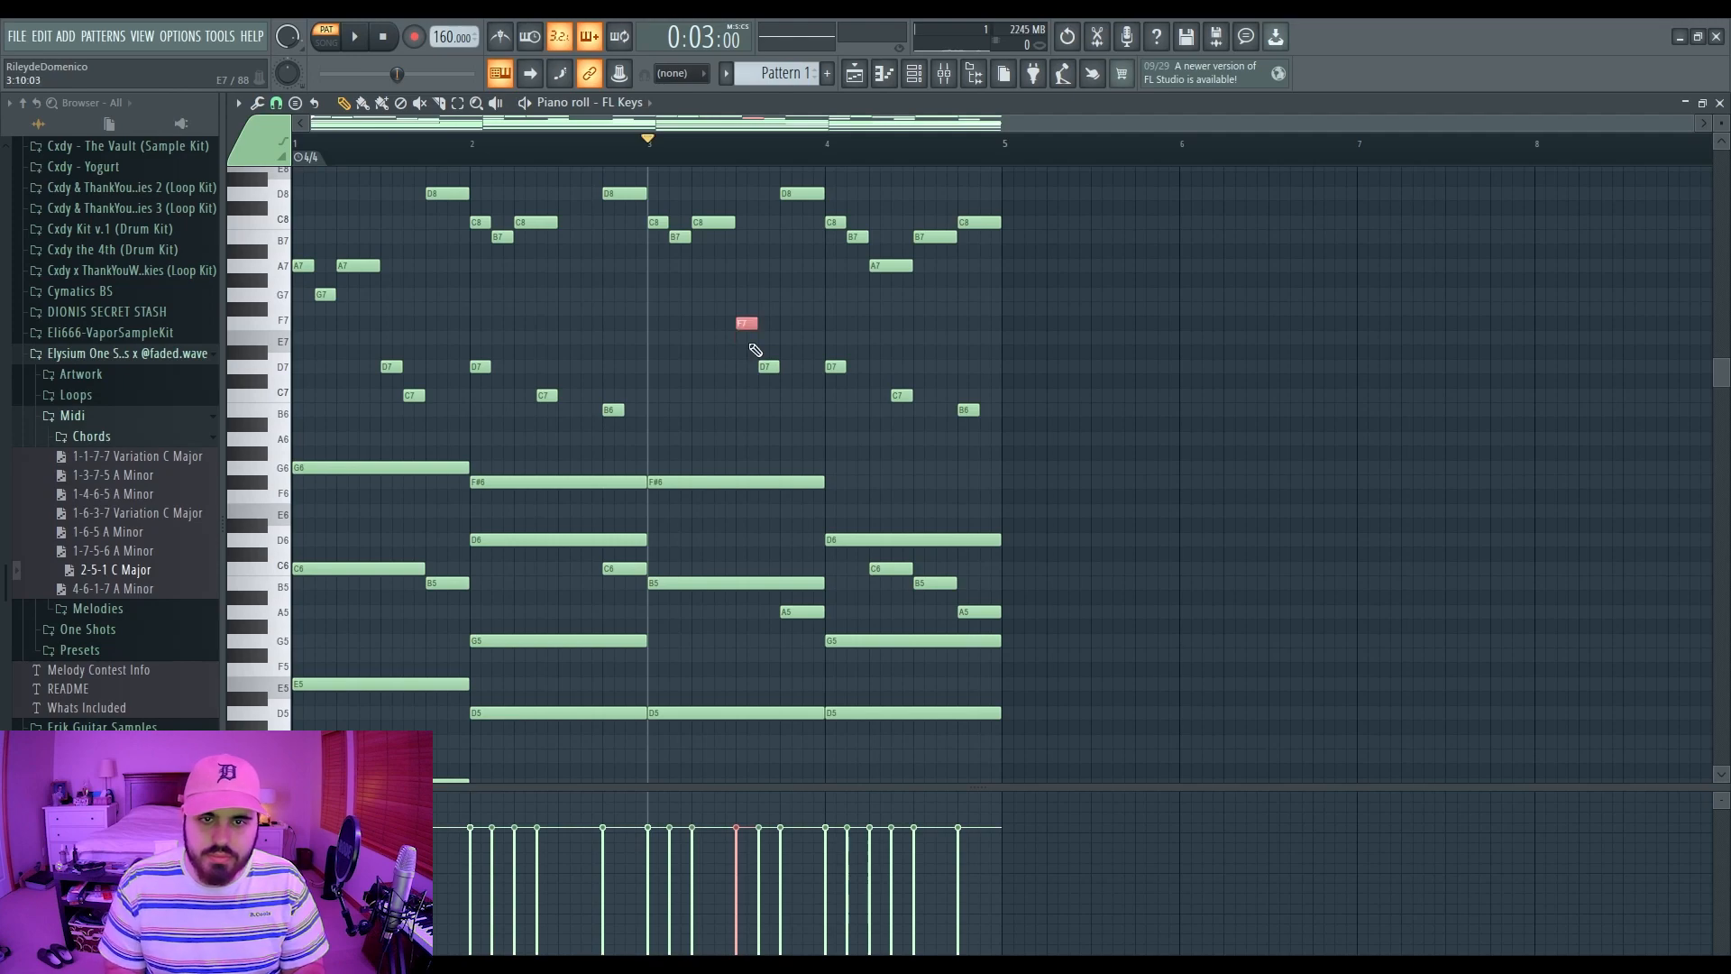
key("shift+Down")
left_click(798, 325, "ctrl")
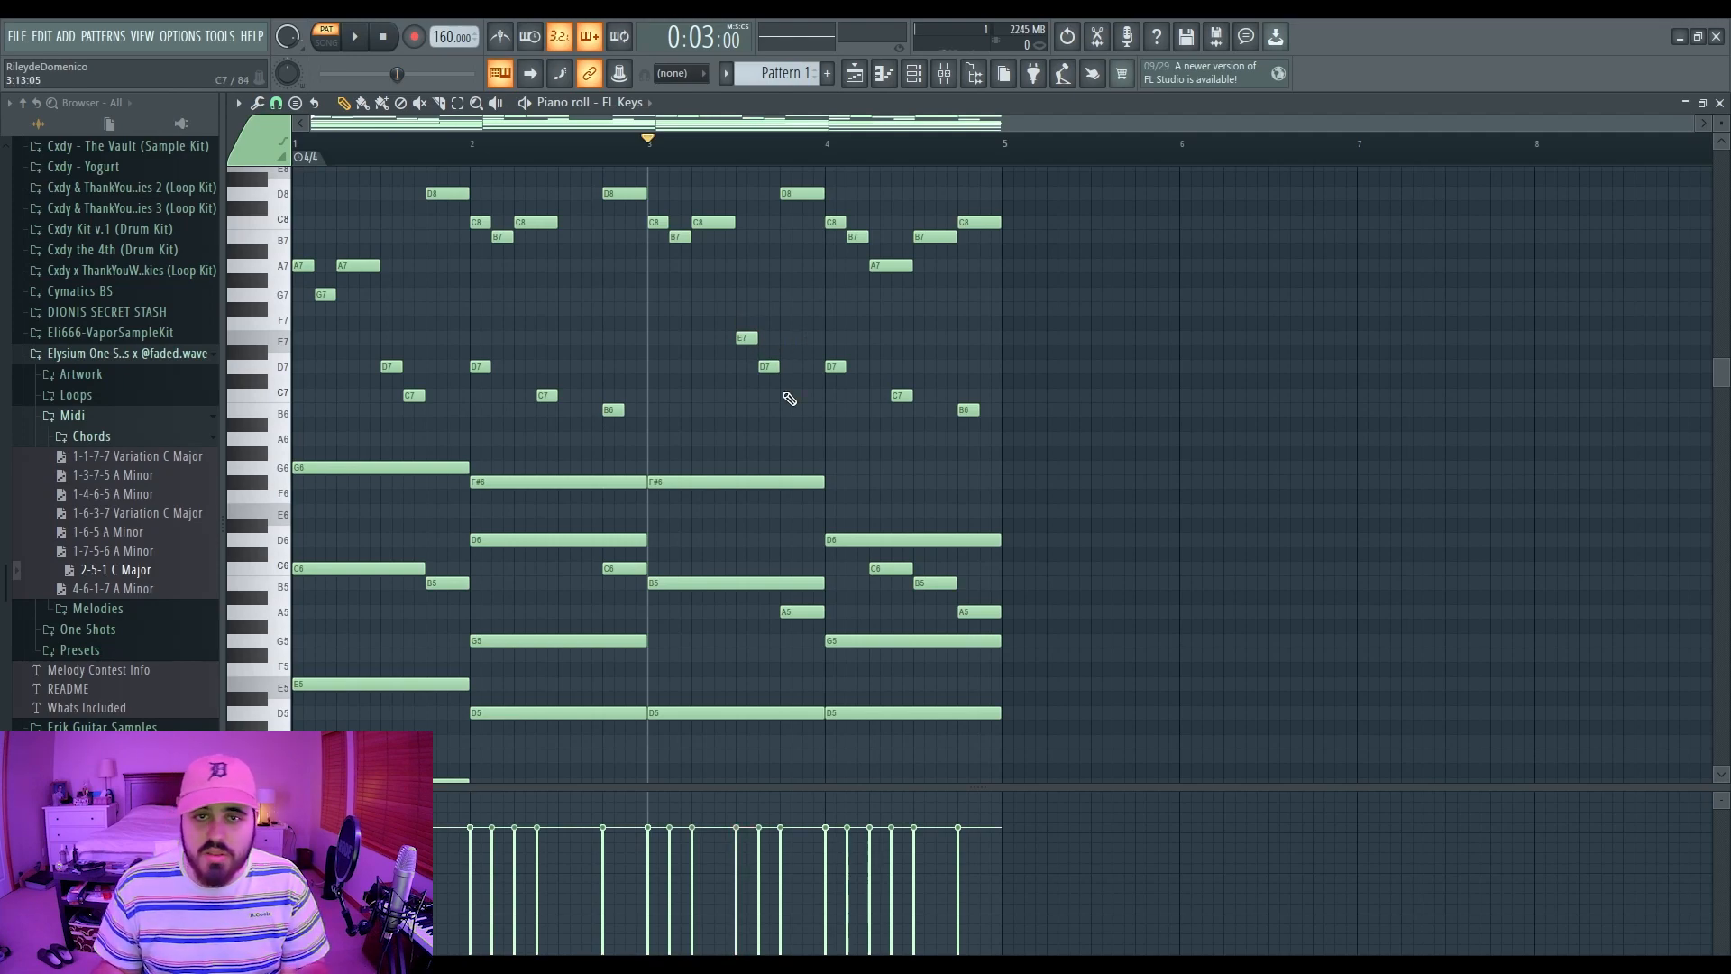
Step: Close the piano roll and browse to the One Shots > Bell samples folder
left_click(1720, 105)
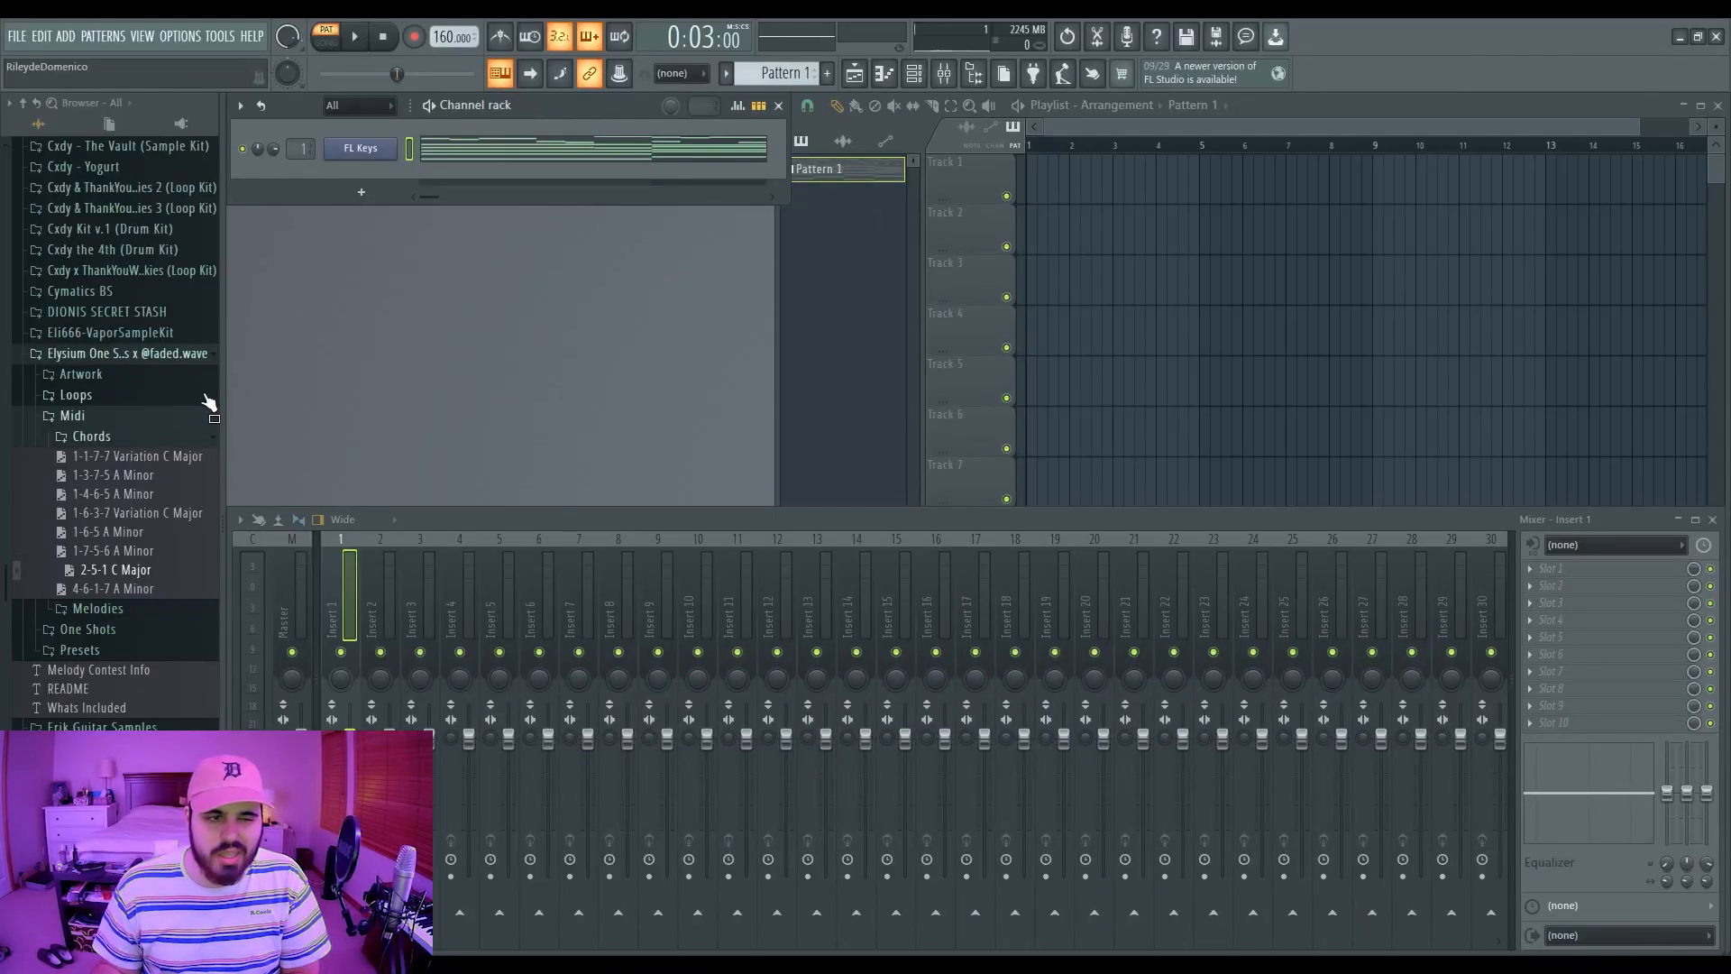
left_click(76, 416)
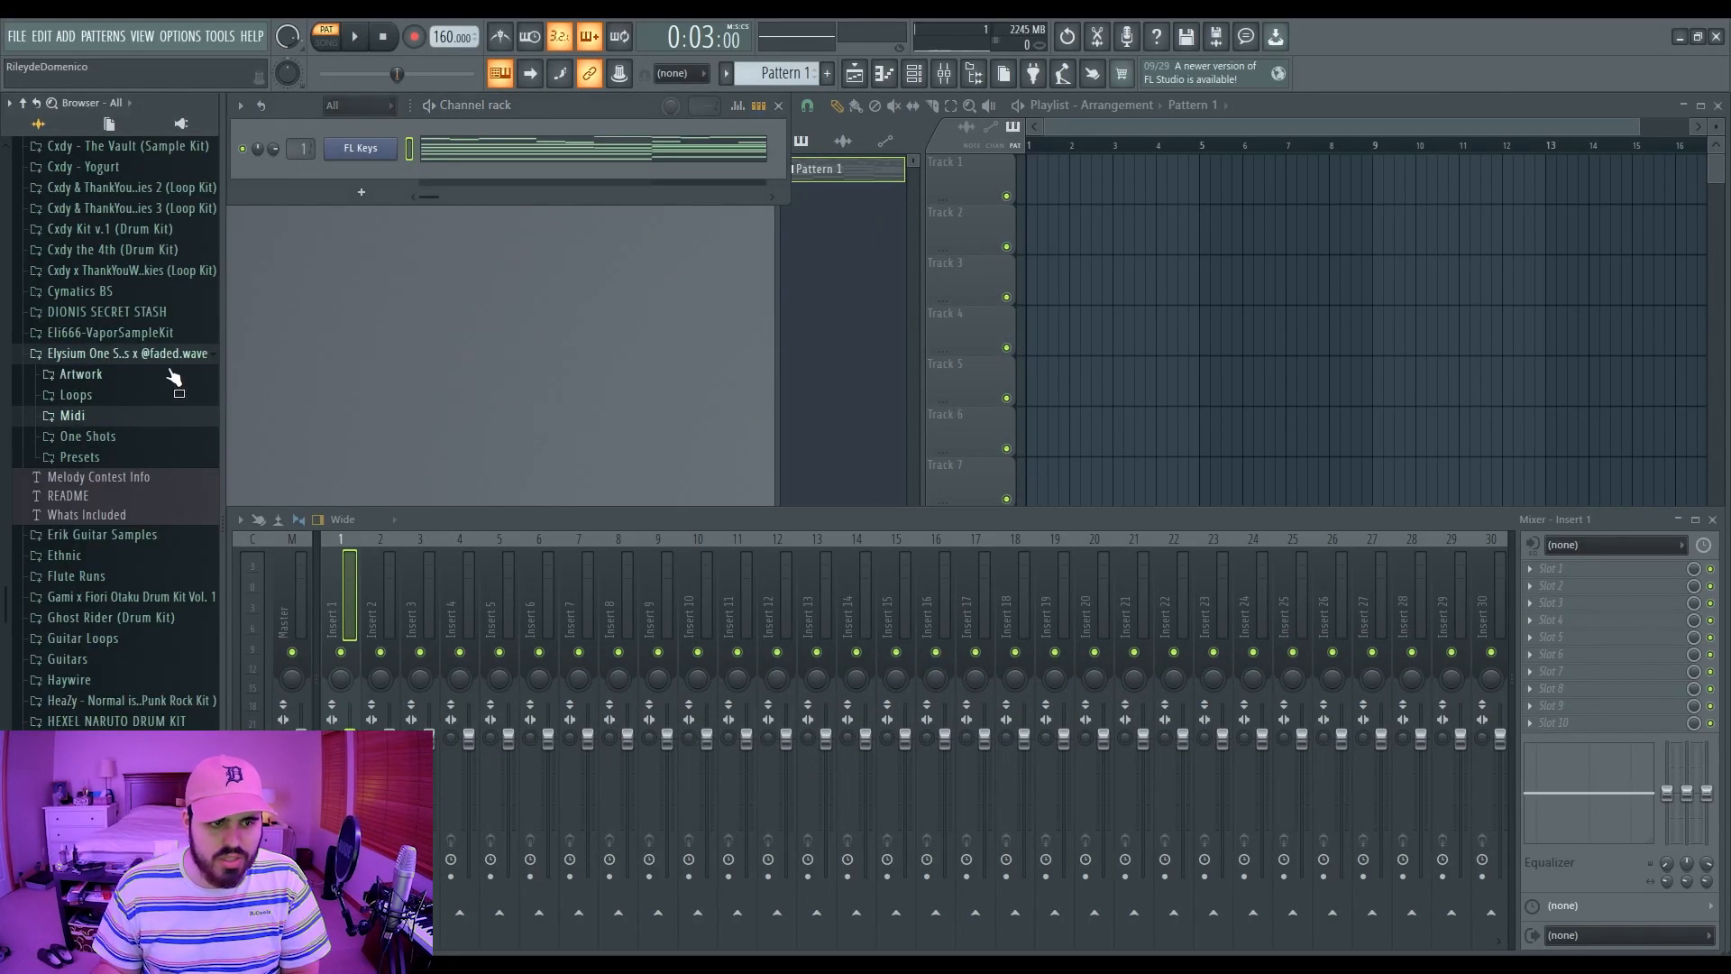
left_click(87, 438)
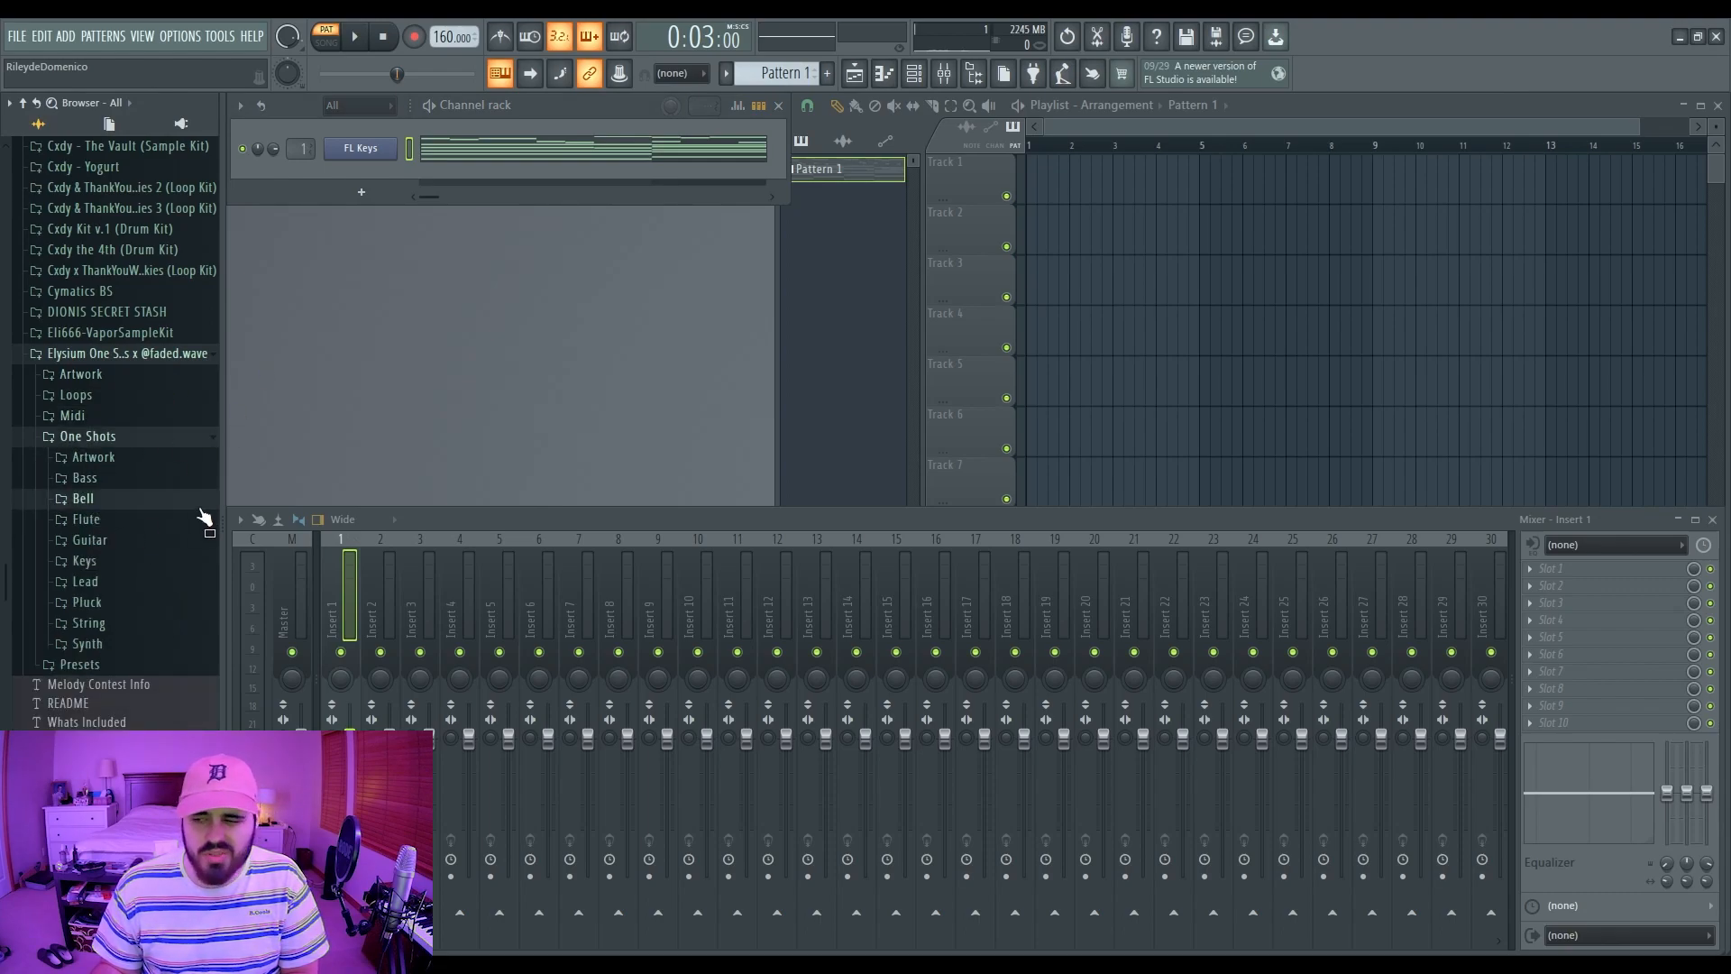
left_click(200, 507)
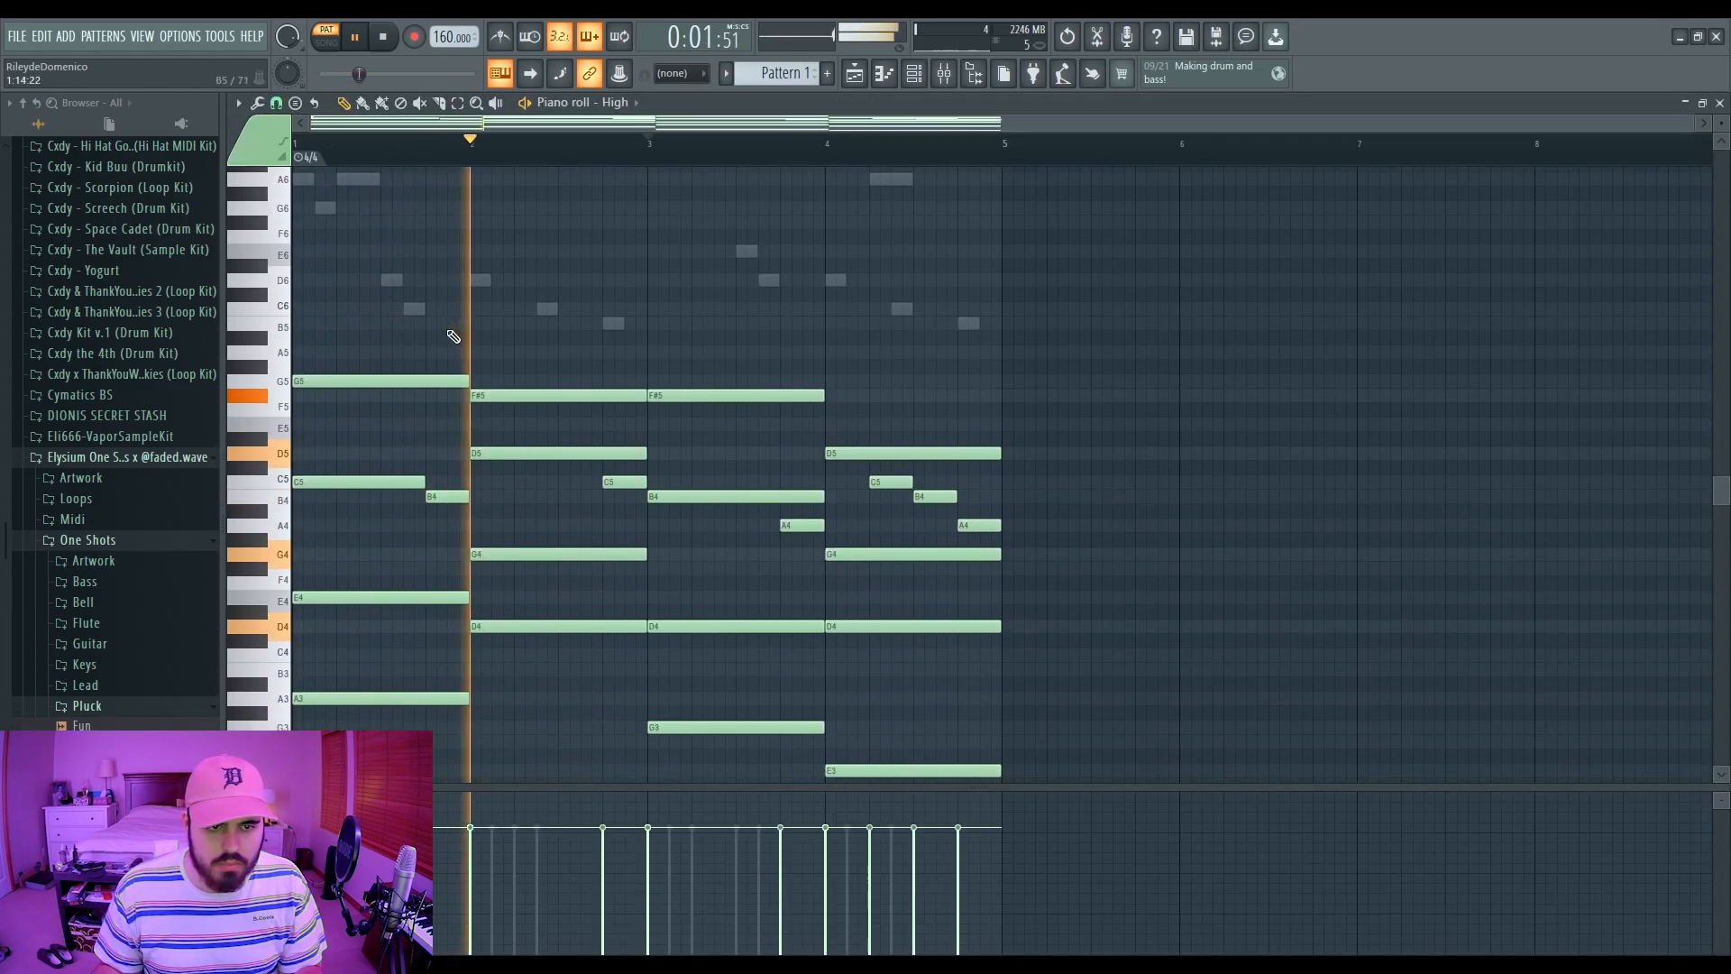
scroll(453, 336, "down", 3)
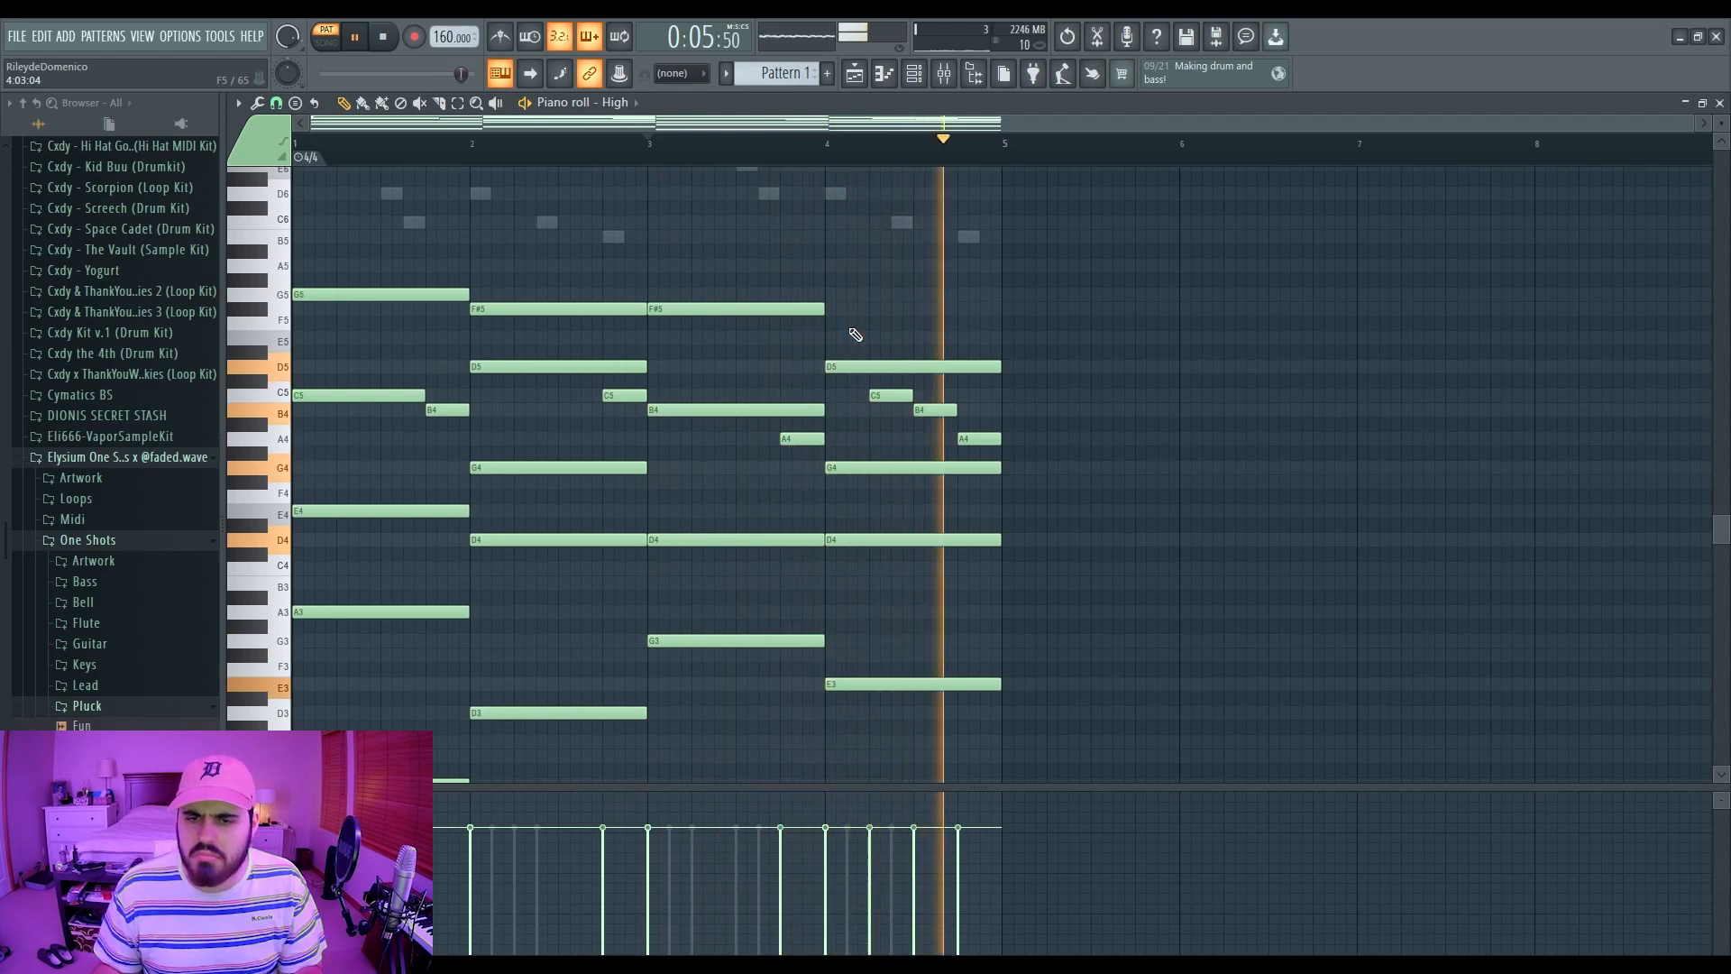
Step: Stop playback of the High and Expressive layers and close the note editor with F7
key("space")
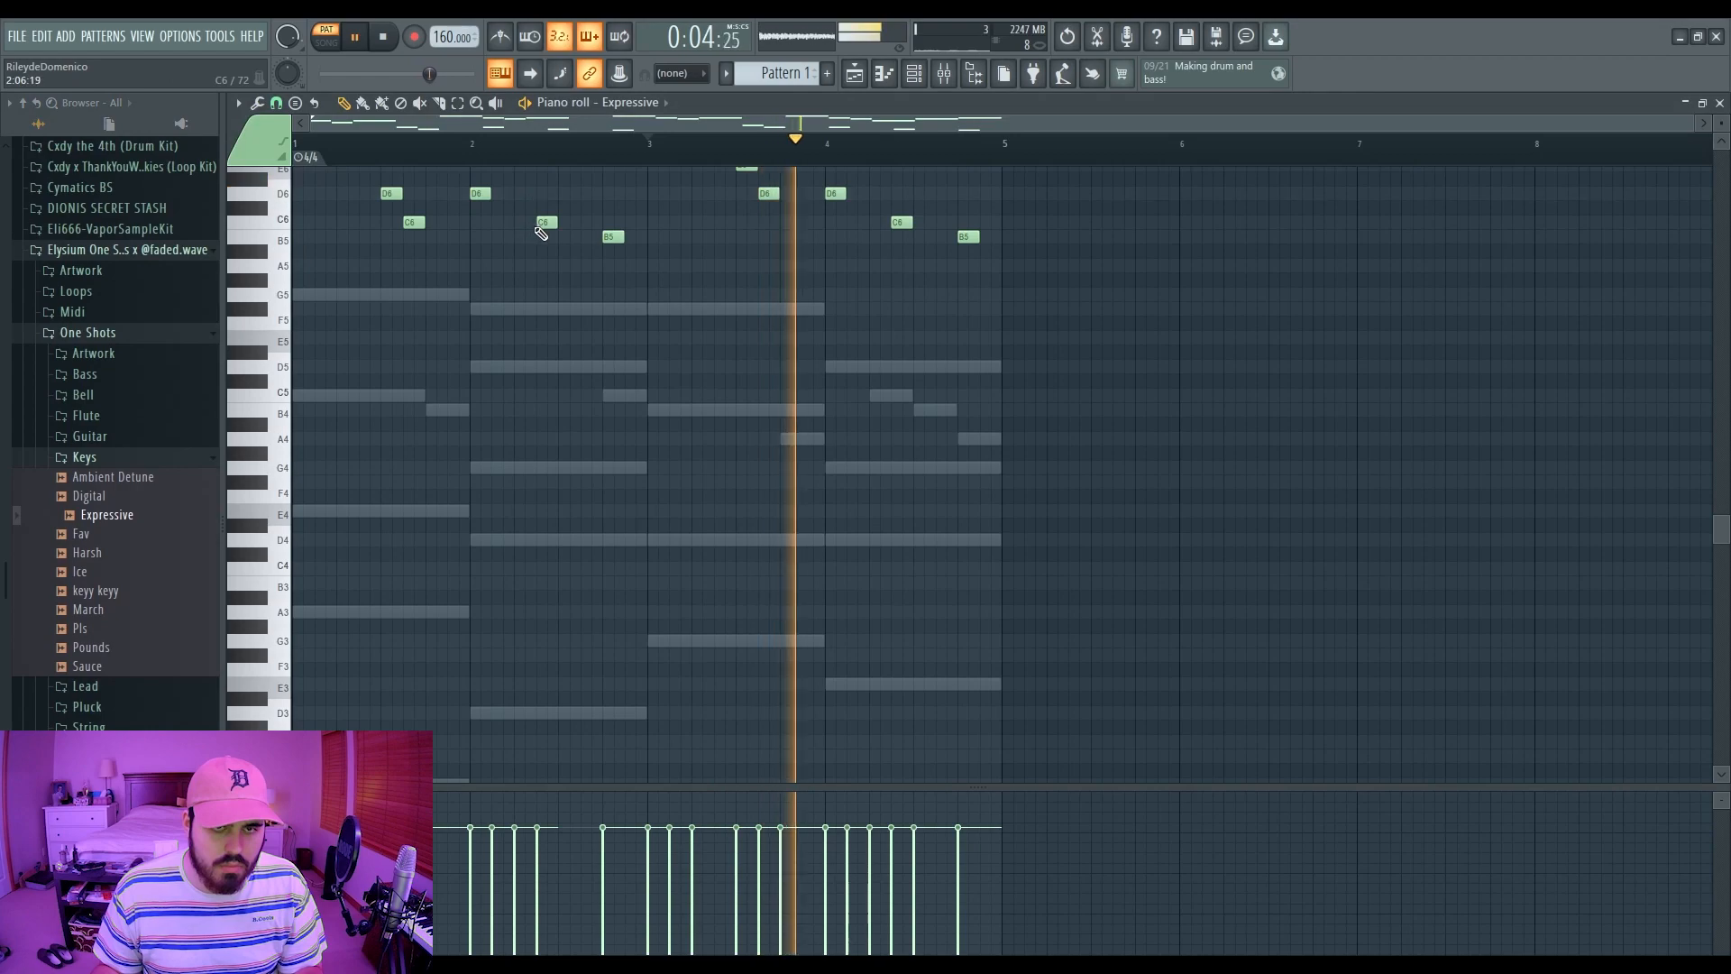
scroll(529, 433, "up", 4)
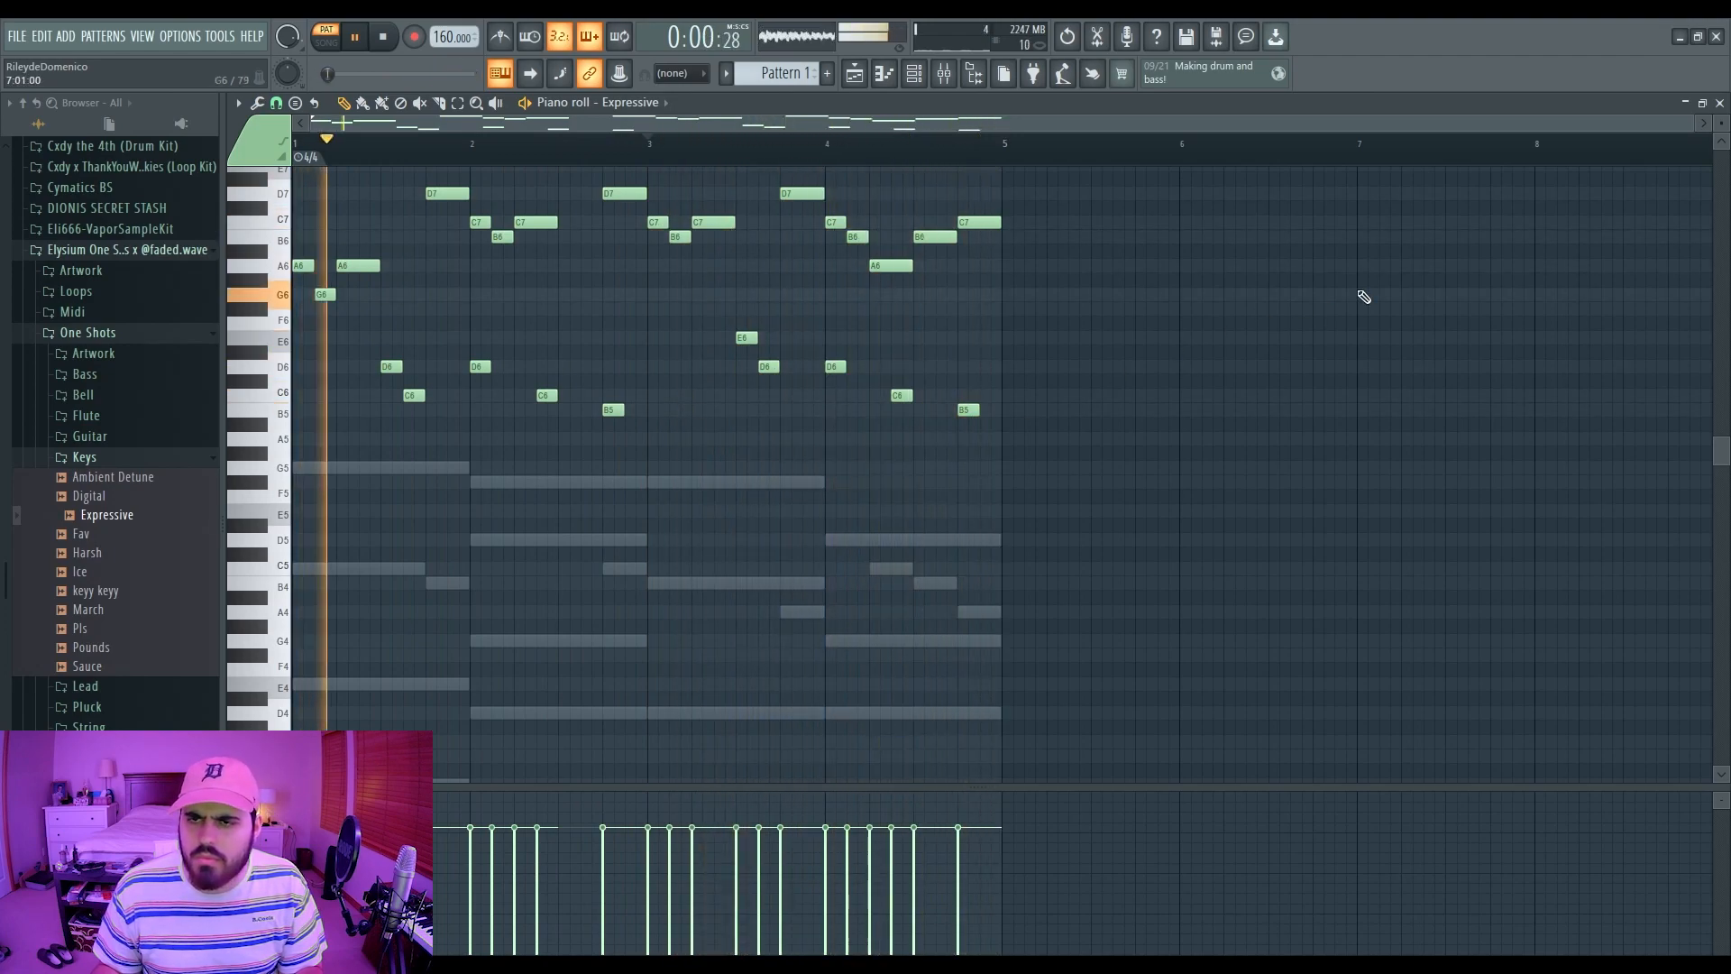
key("F7")
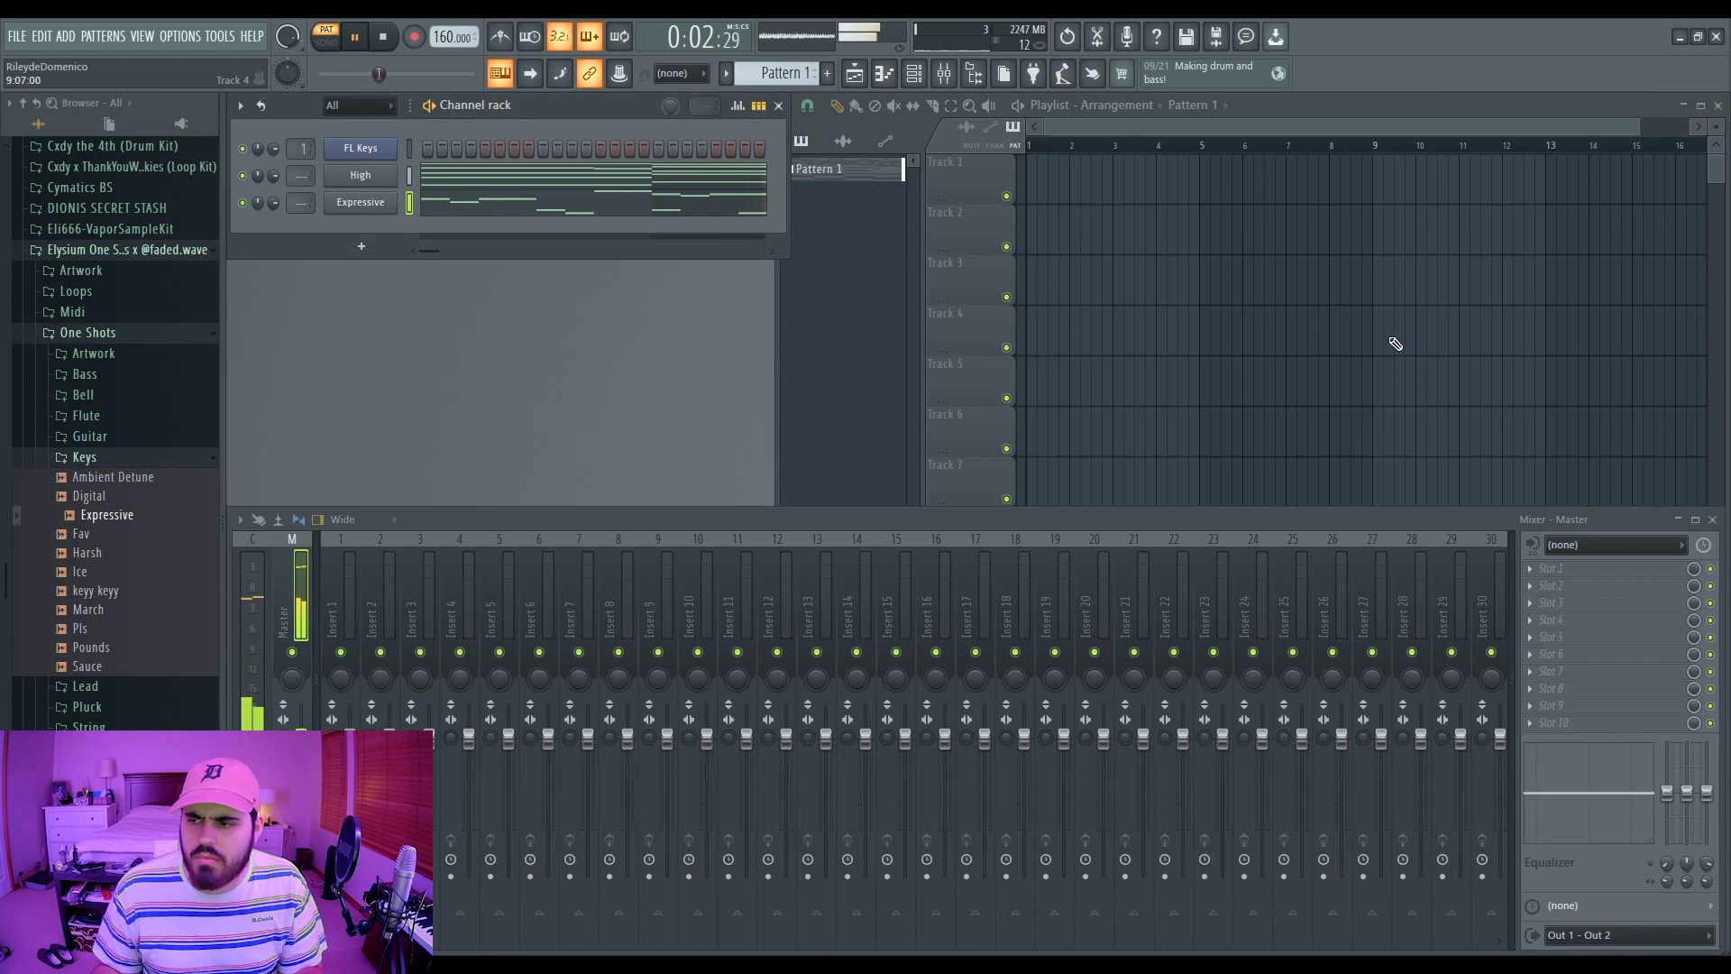
Step: Stop playback and create a new empty project via File > New
key("space")
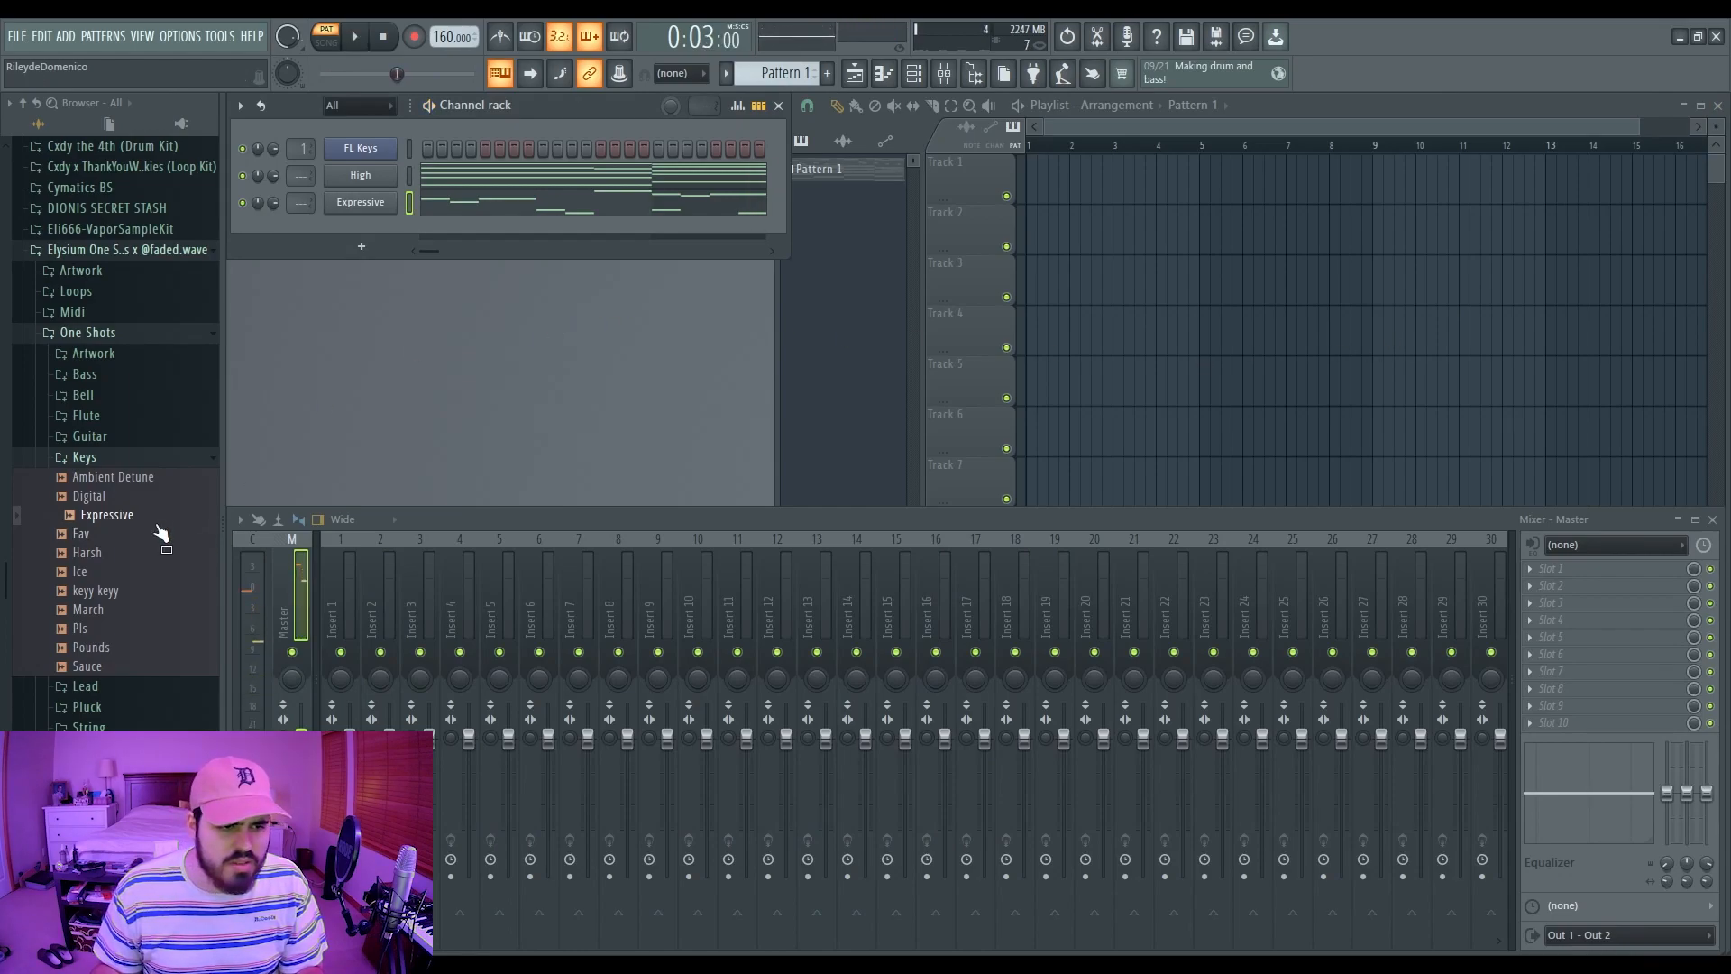
left_click(83, 498)
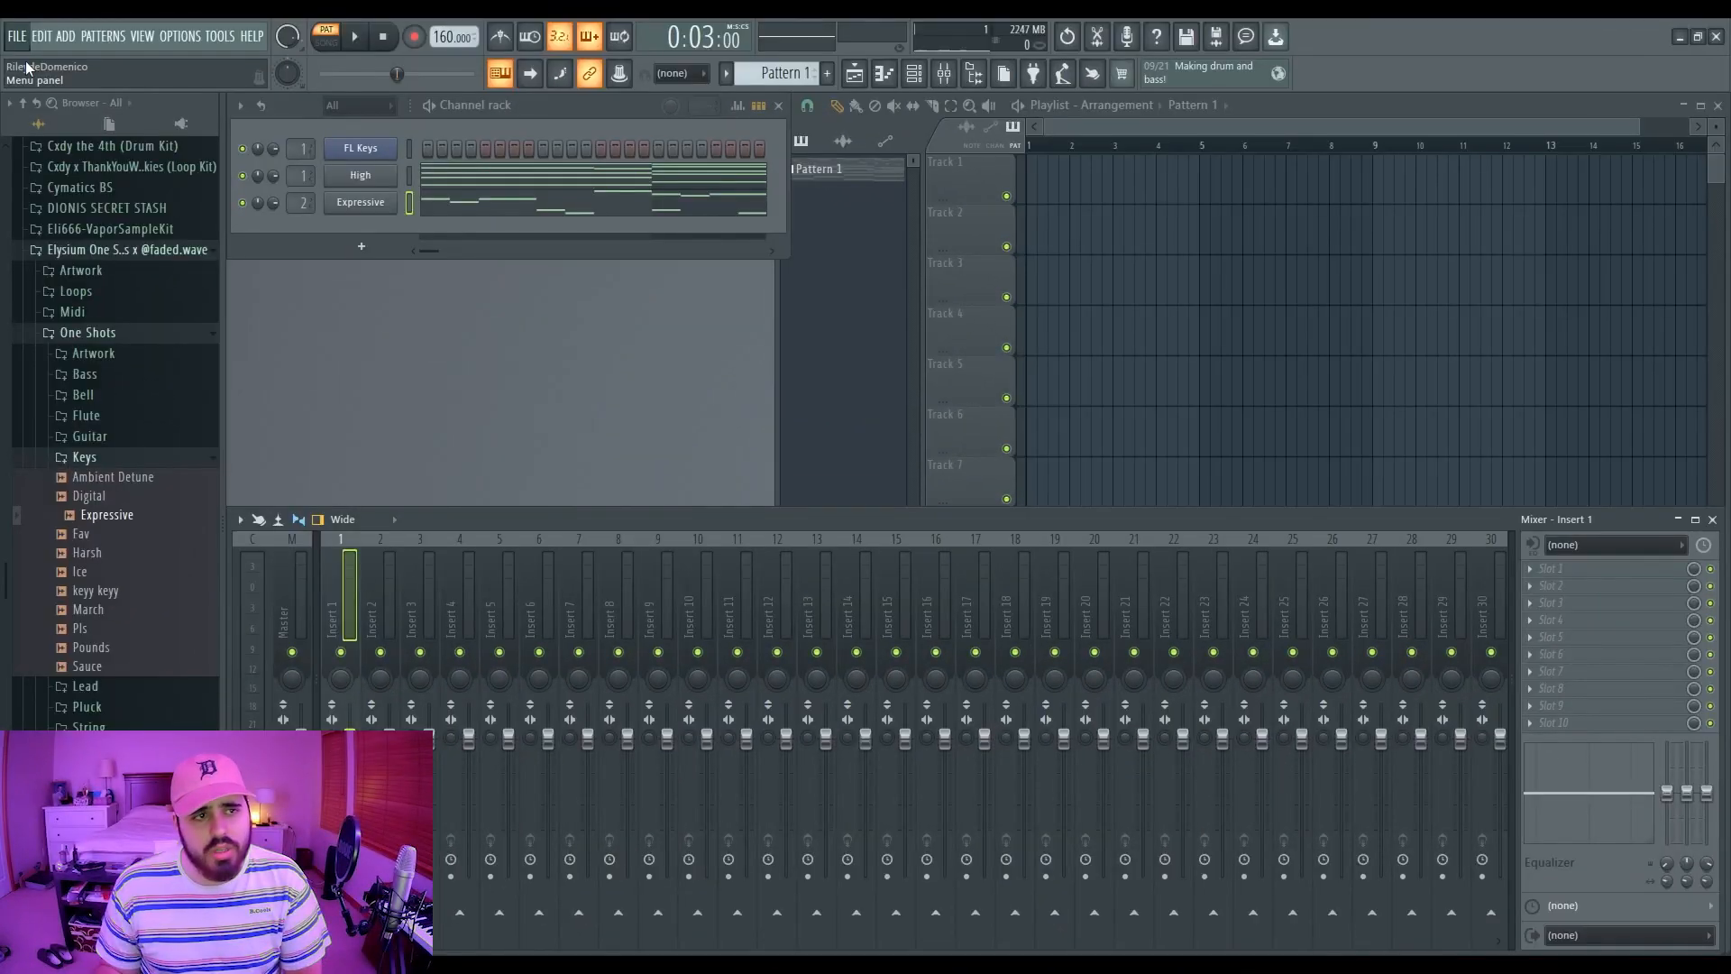
left_click(27, 64)
left_click(887, 538)
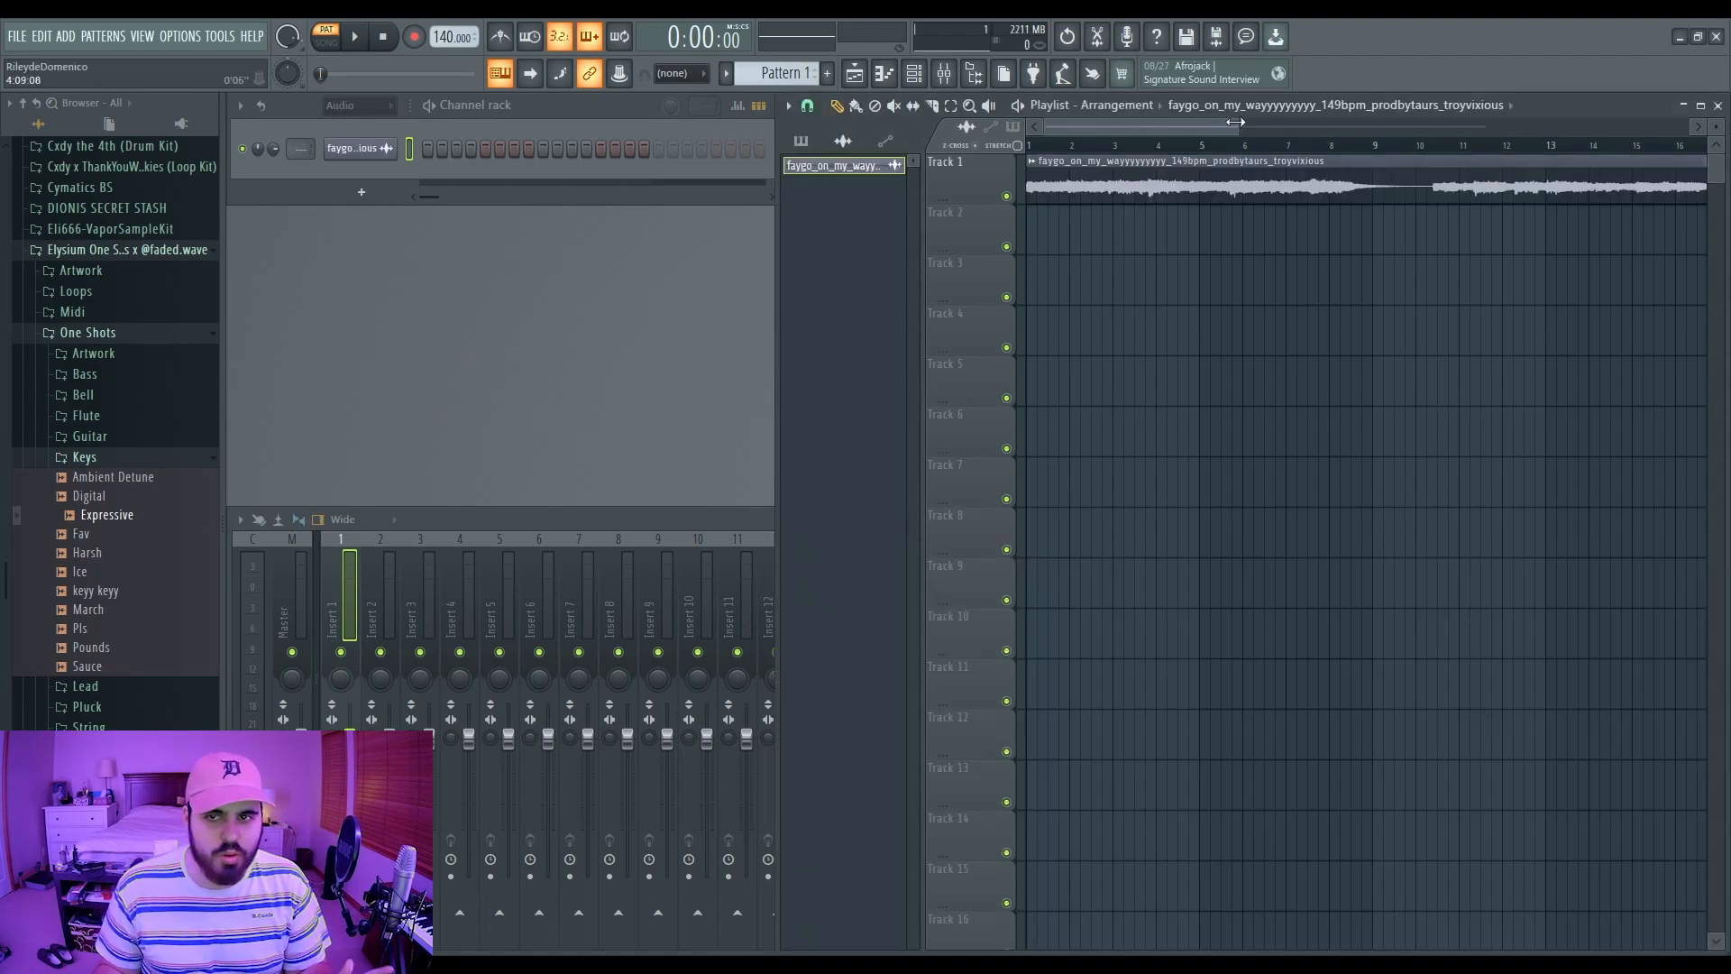
Step: Bring the faygo loop into the playlist and raise the tempo to 149 BPM
left_click_drag(1247, 127, 1357, 120)
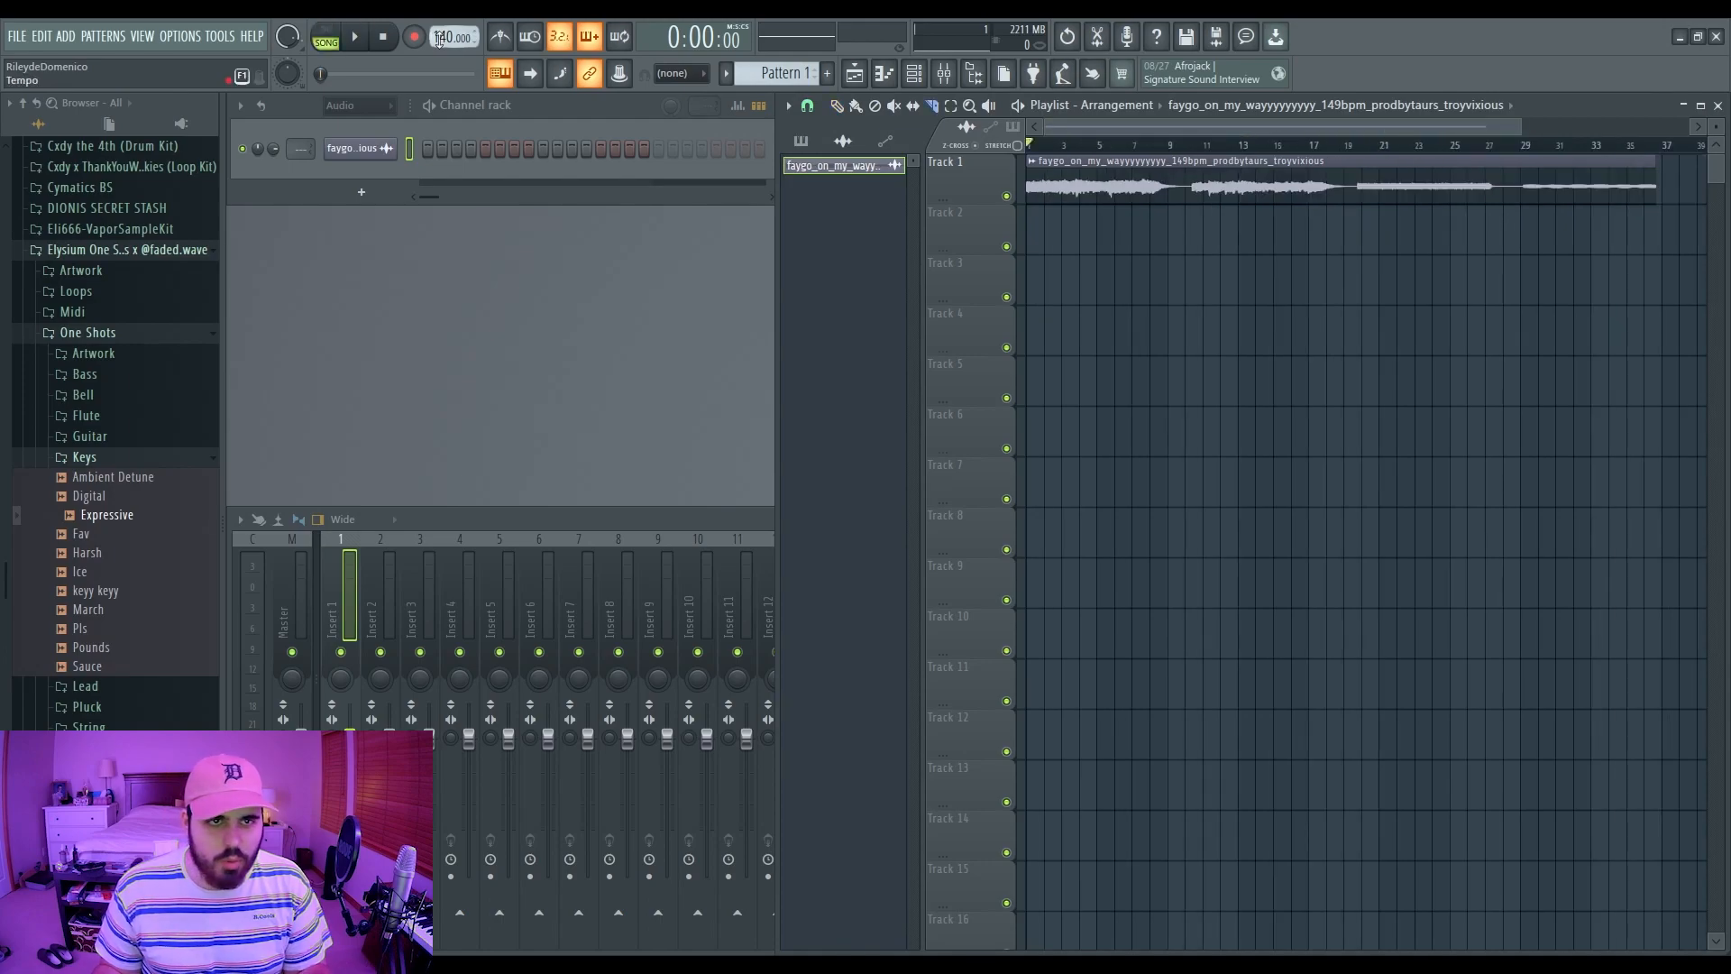
left_click_drag(440, 38, 440, 19)
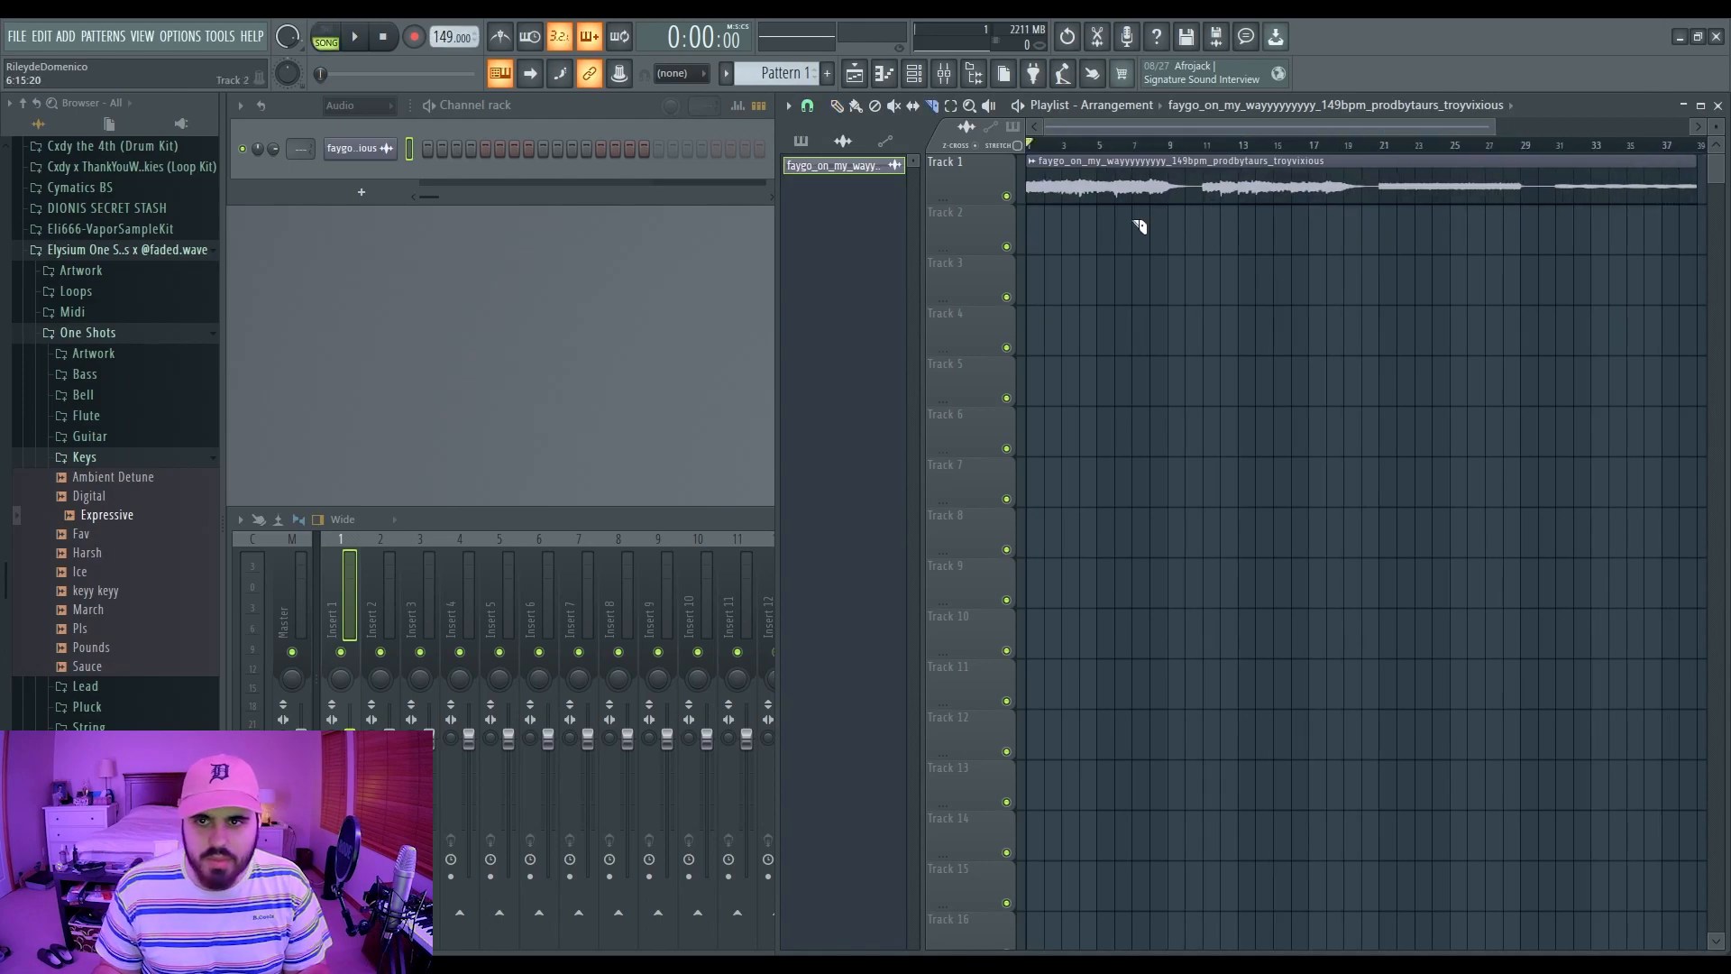
scroll(1173, 217, "up", 4)
Step: Split the loop clip at bar 9, delete the remainder, and play from bar 1
right_click(1190, 188)
key("ctrl+z")
left_click(1190, 179)
right_click(1199, 187)
scroll(1199, 190, "down", 3)
key("space")
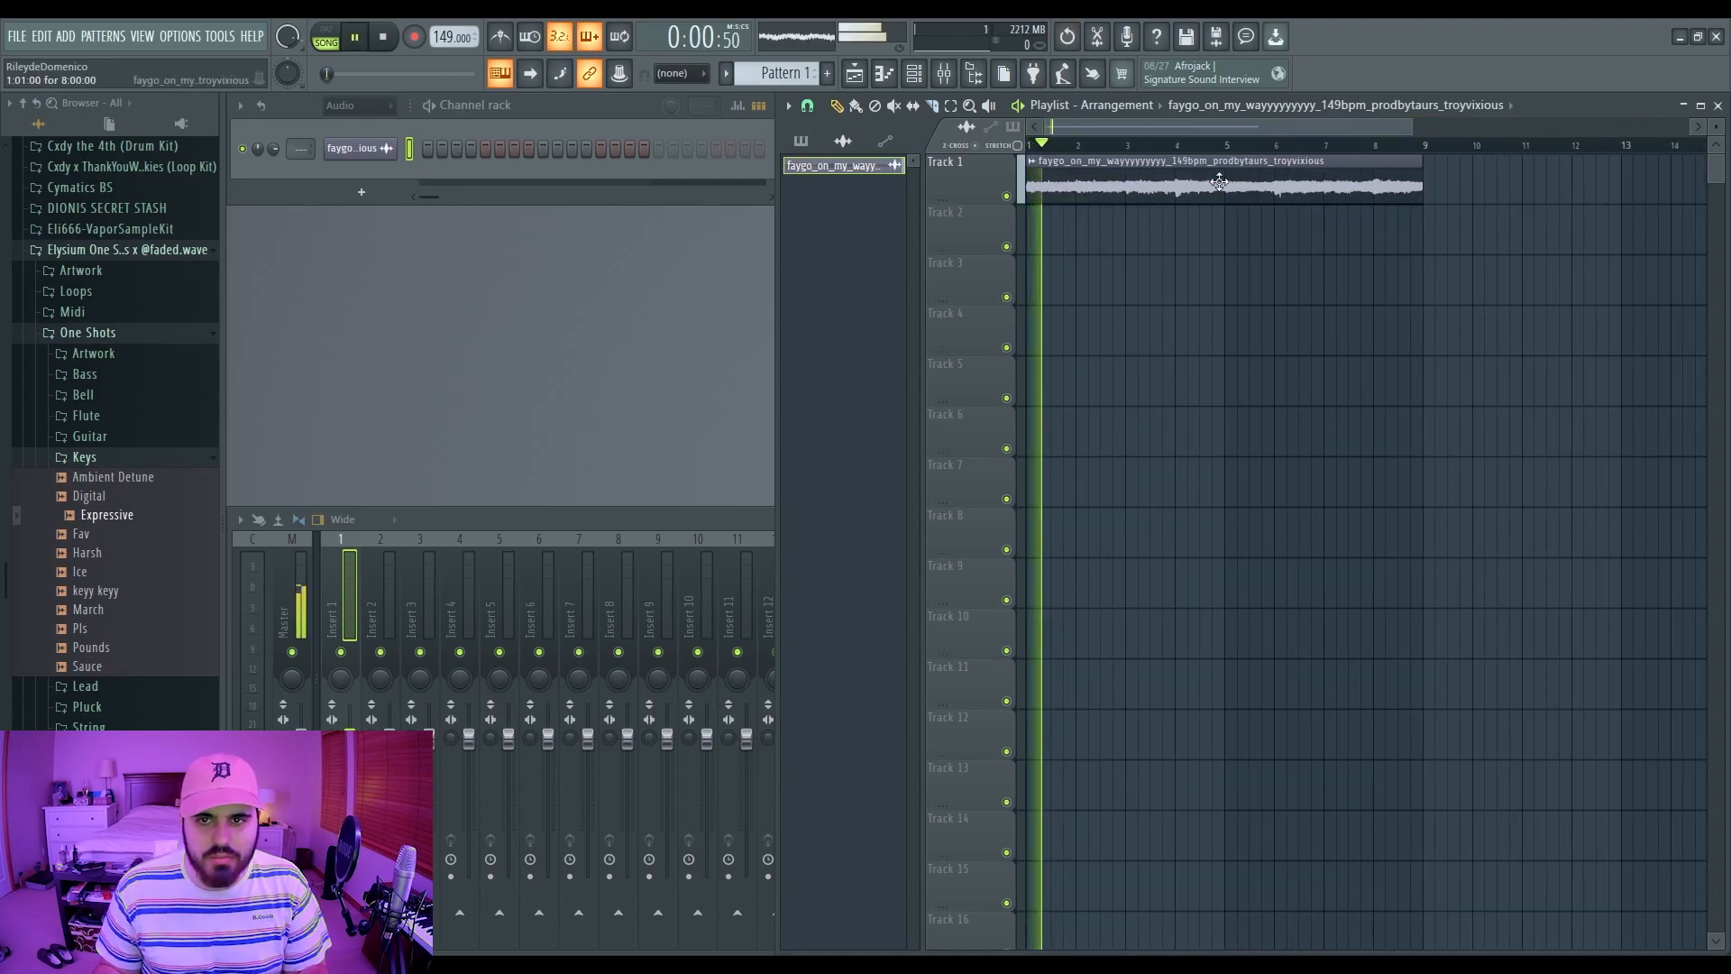
Step: Paint Pattern 1 on Track 3 through bar 9 and collapse the sample pack folders
left_click_drag(1056, 293, 1422, 298)
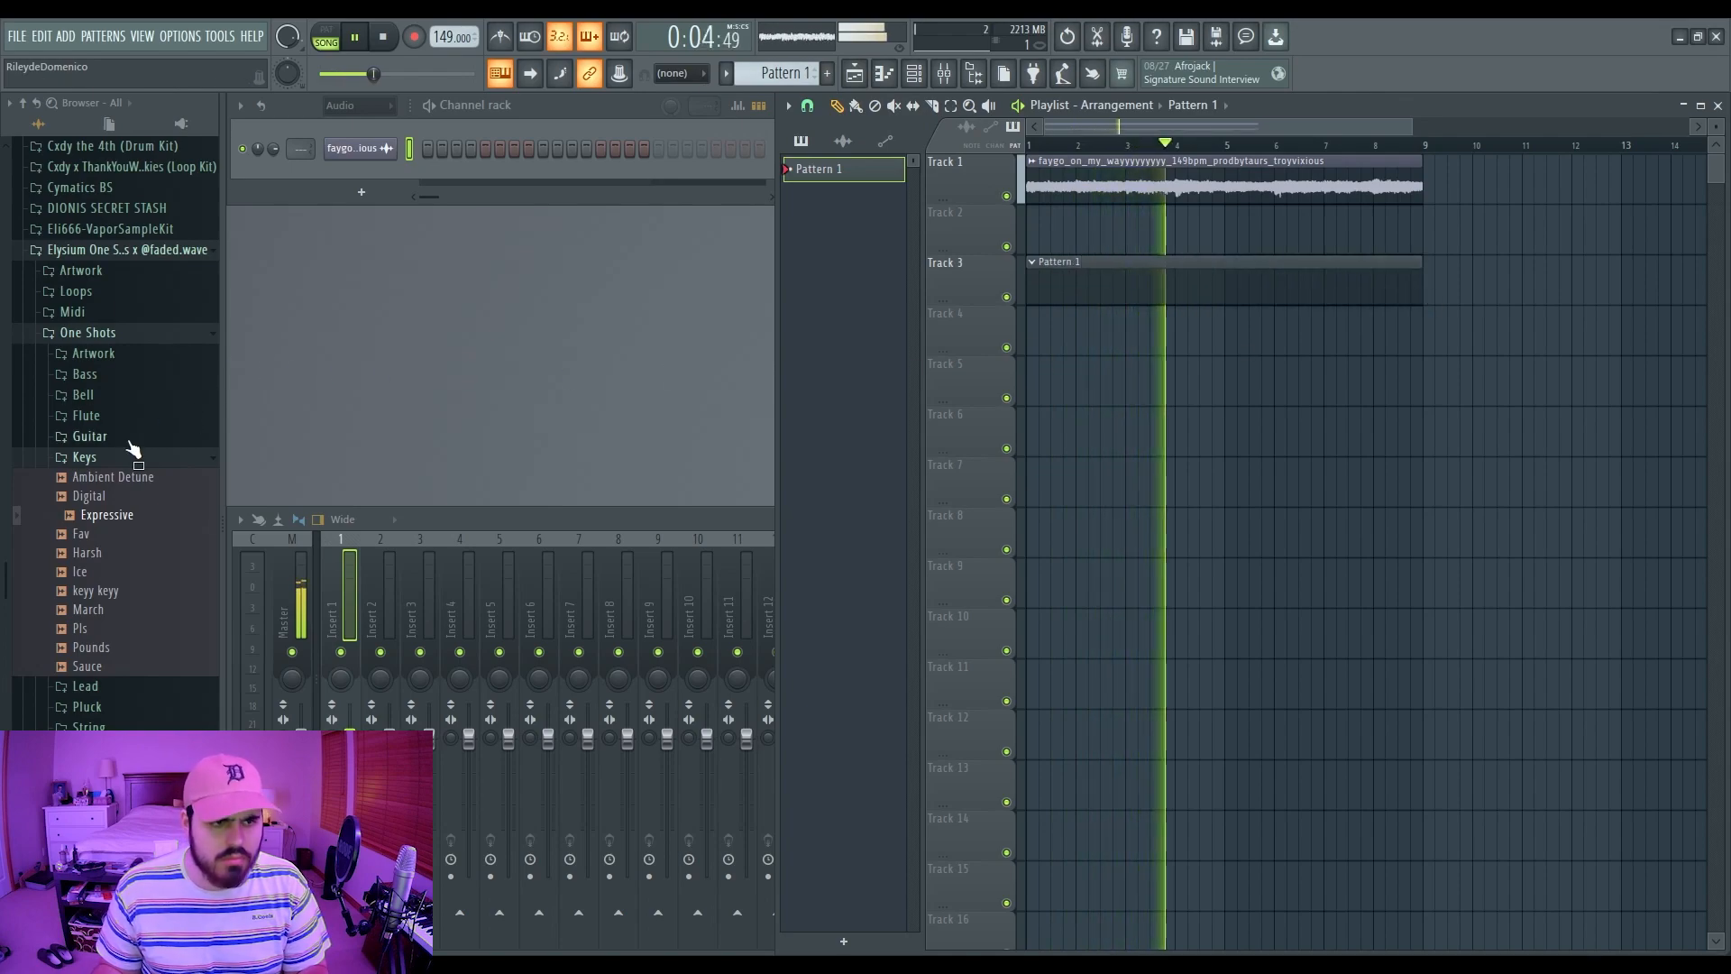
left_click(88, 333)
left_click(126, 250)
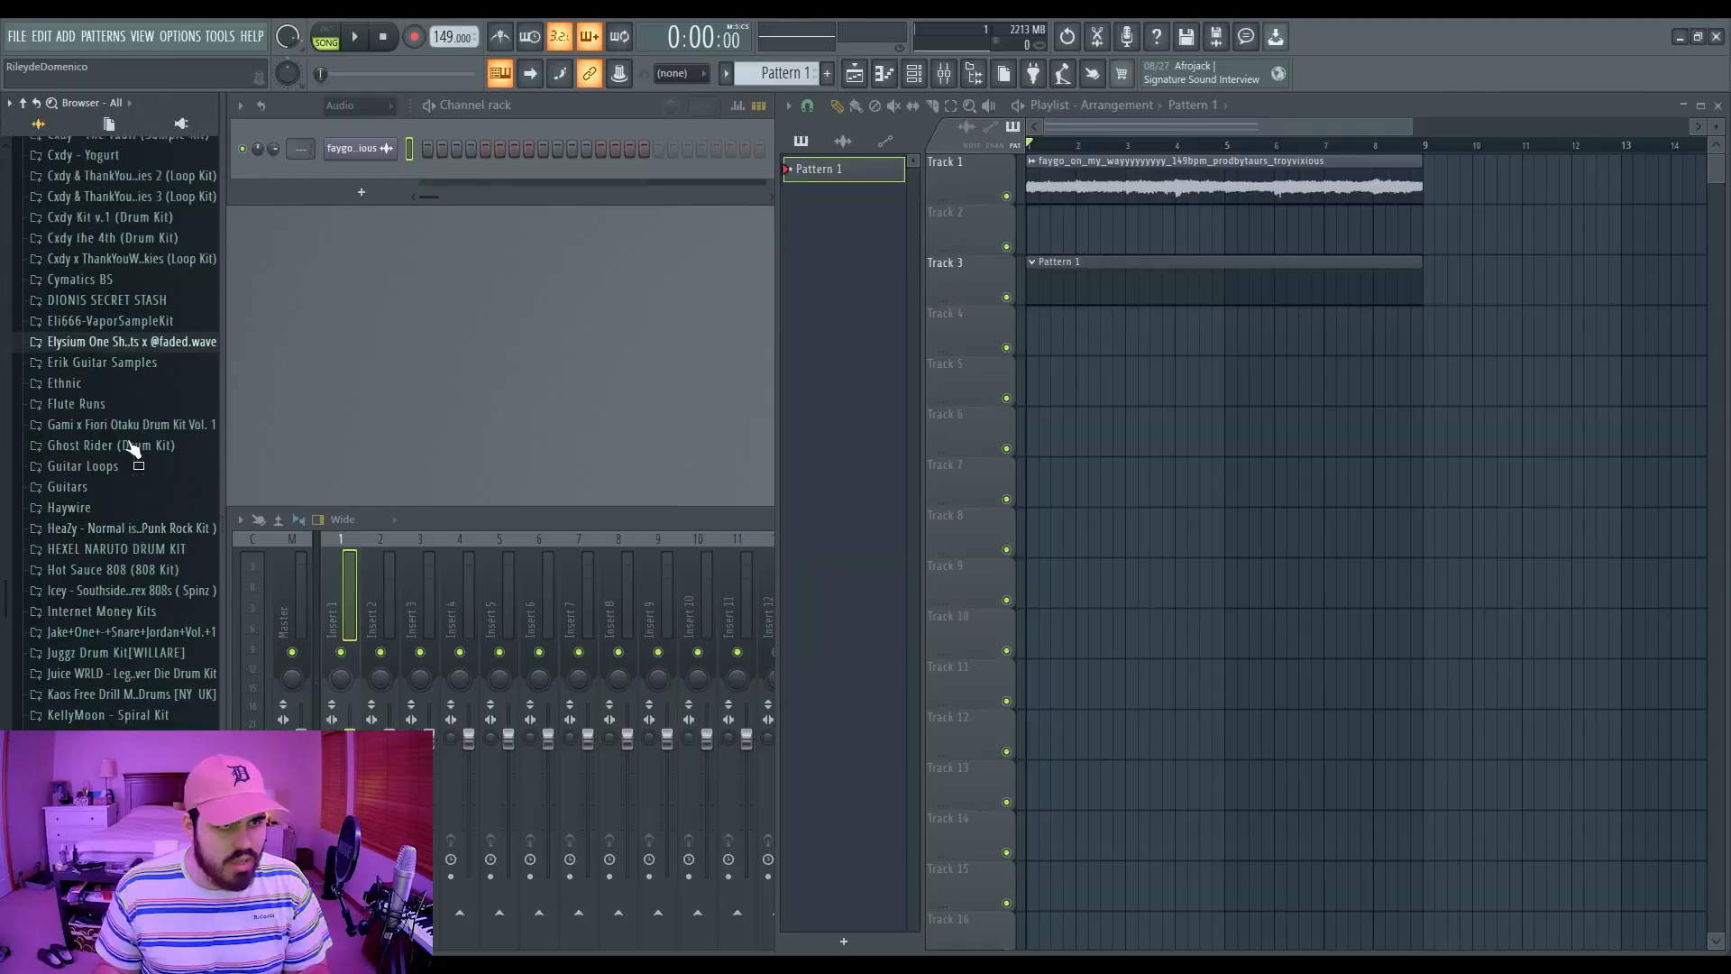
scroll(95, 451, "up", 10)
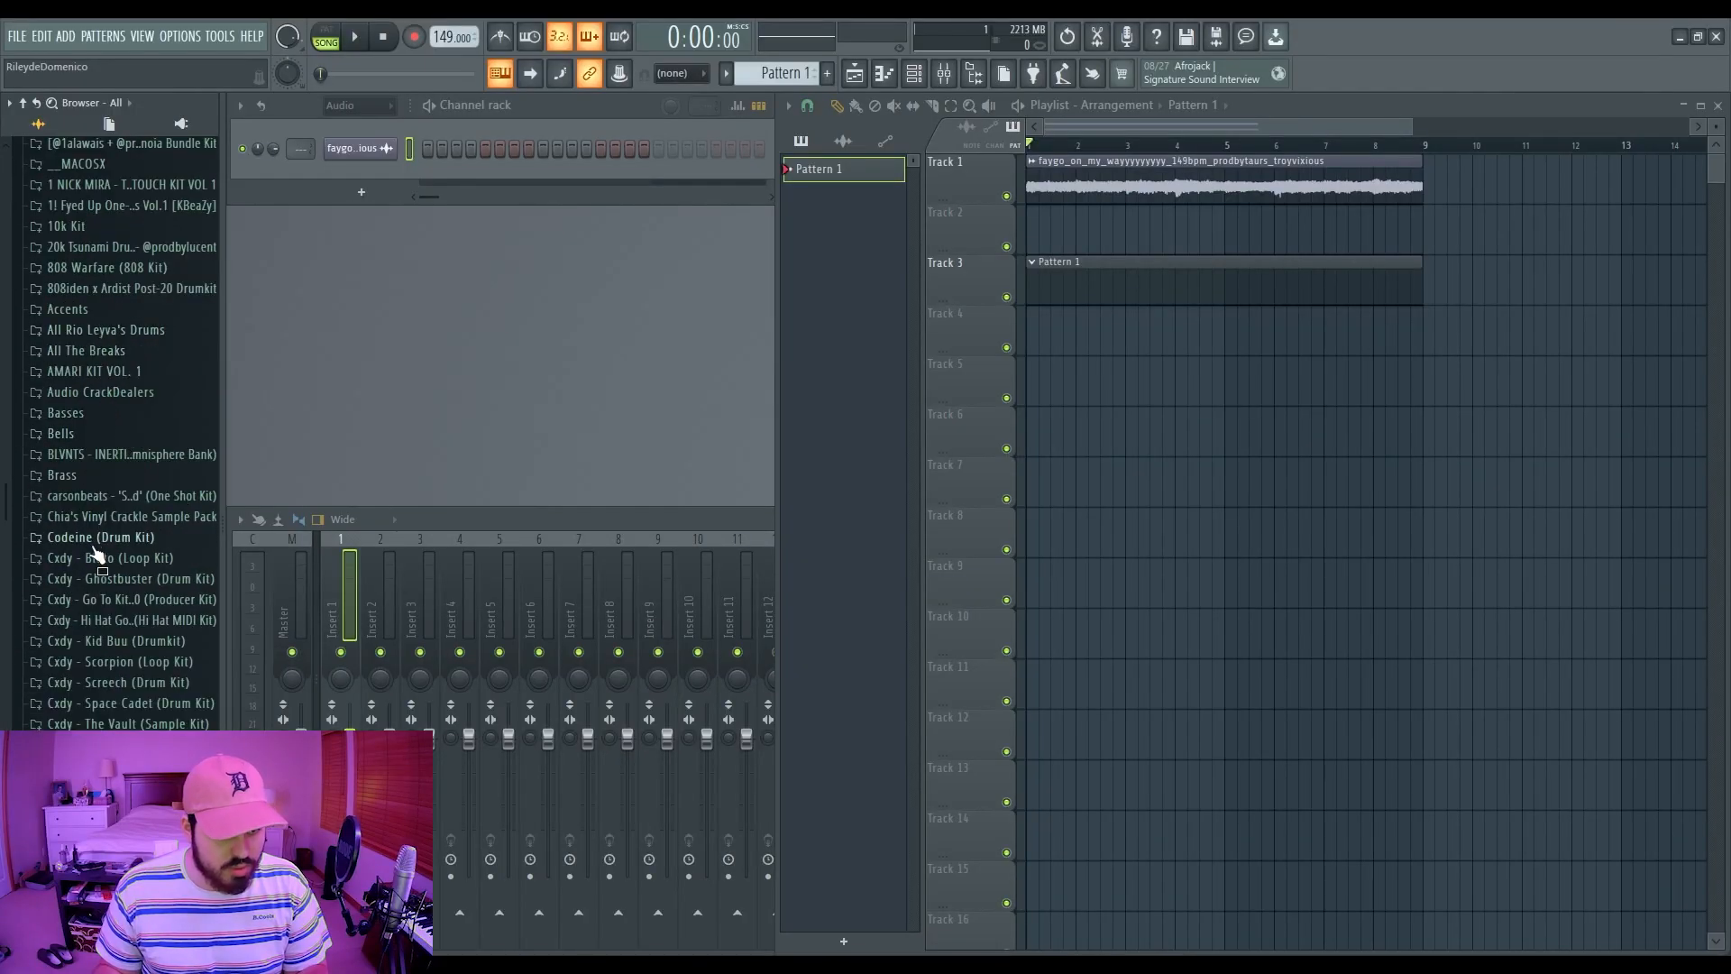
left_click(109, 599)
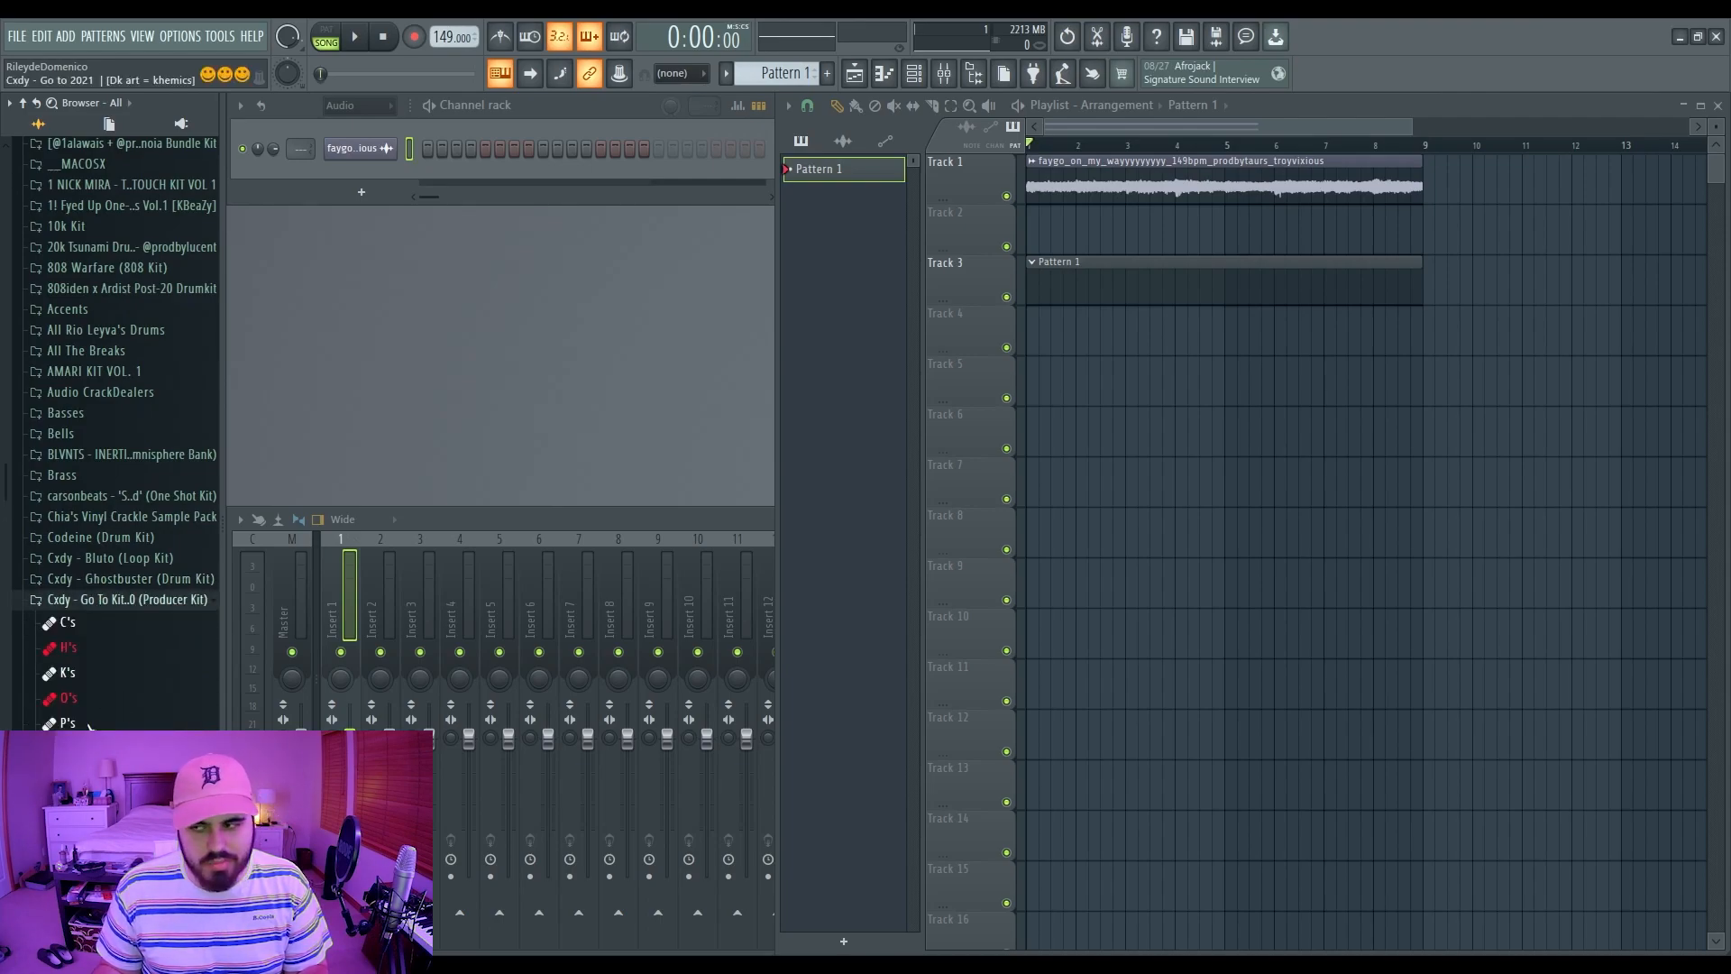
scroll(102, 638, "down", 5)
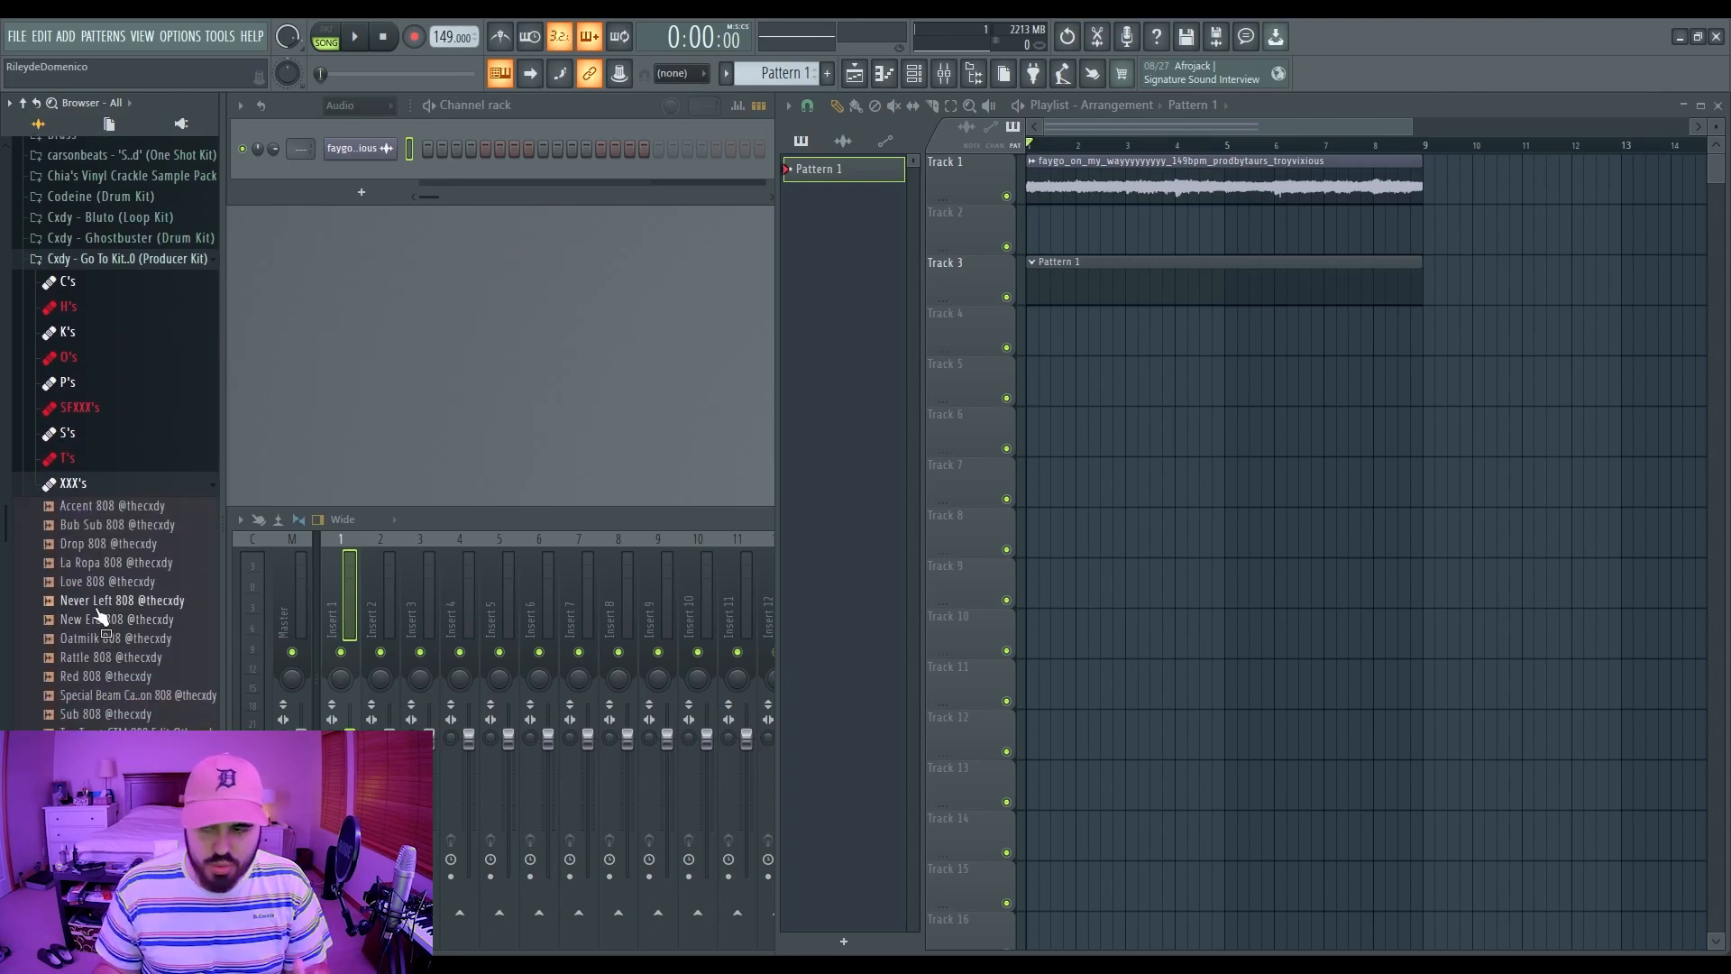
left_click_drag(102, 618, 758, 193)
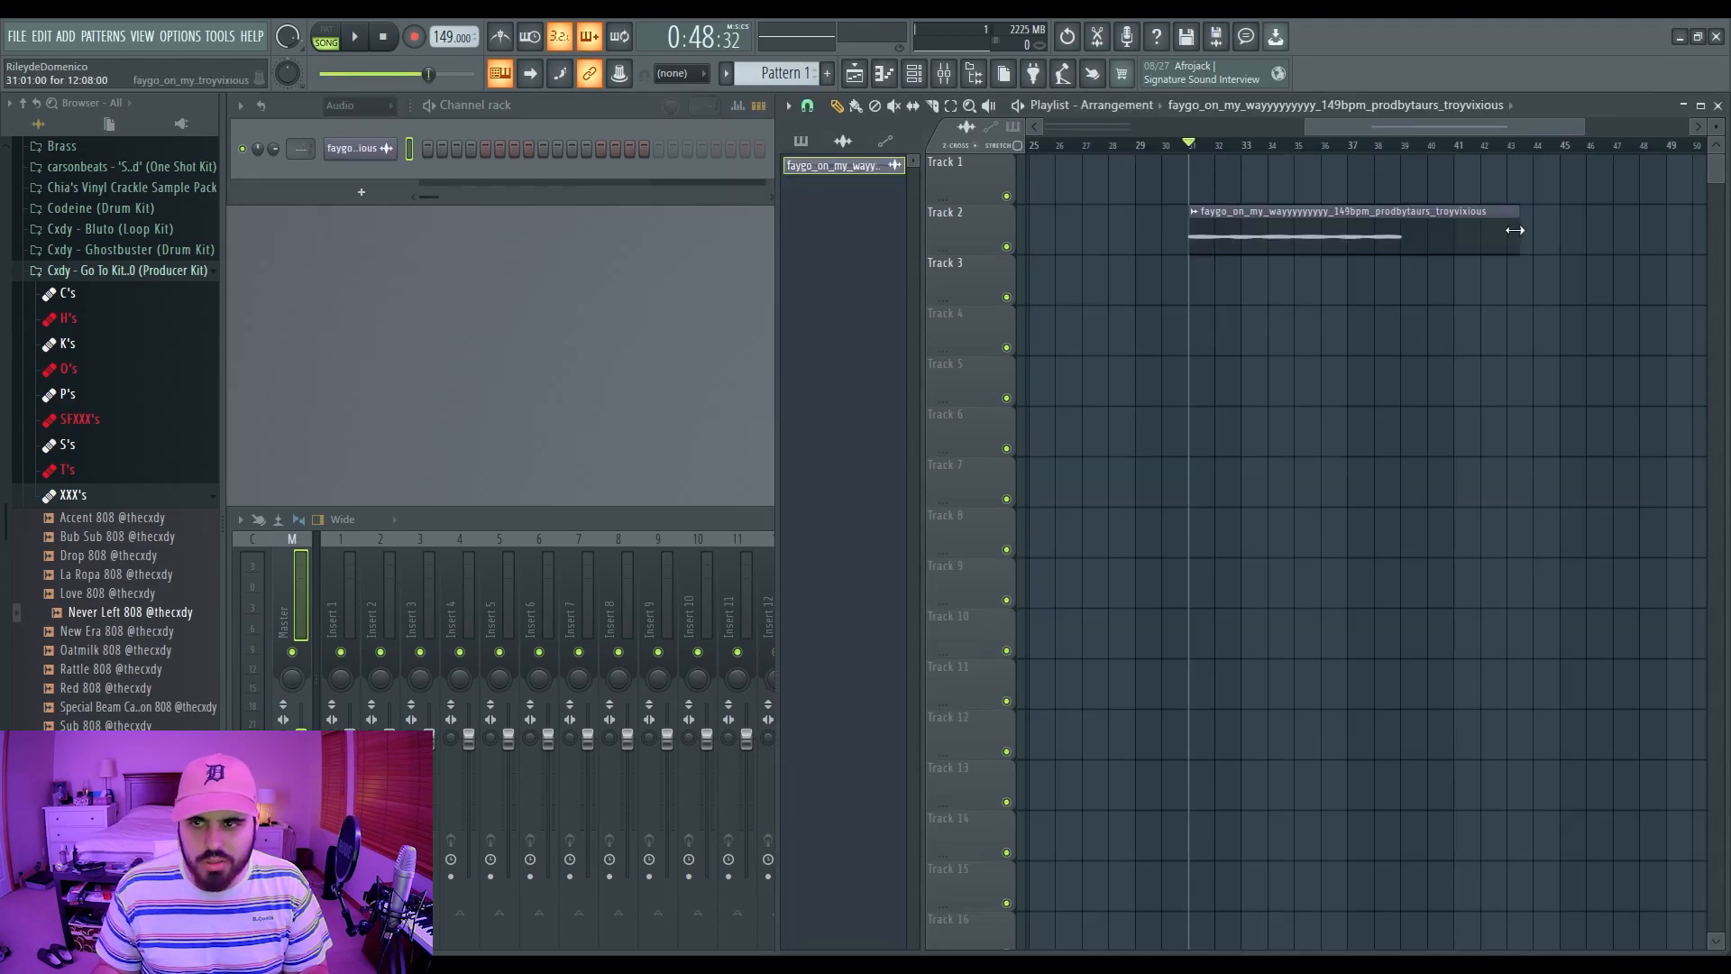
Step: Move the Track 2 loop clip two bars earlier, delete its extra copy, and open it in Edison
left_click_drag(1438, 224, 1384, 225)
left_click(1467, 225)
right_click(1468, 225)
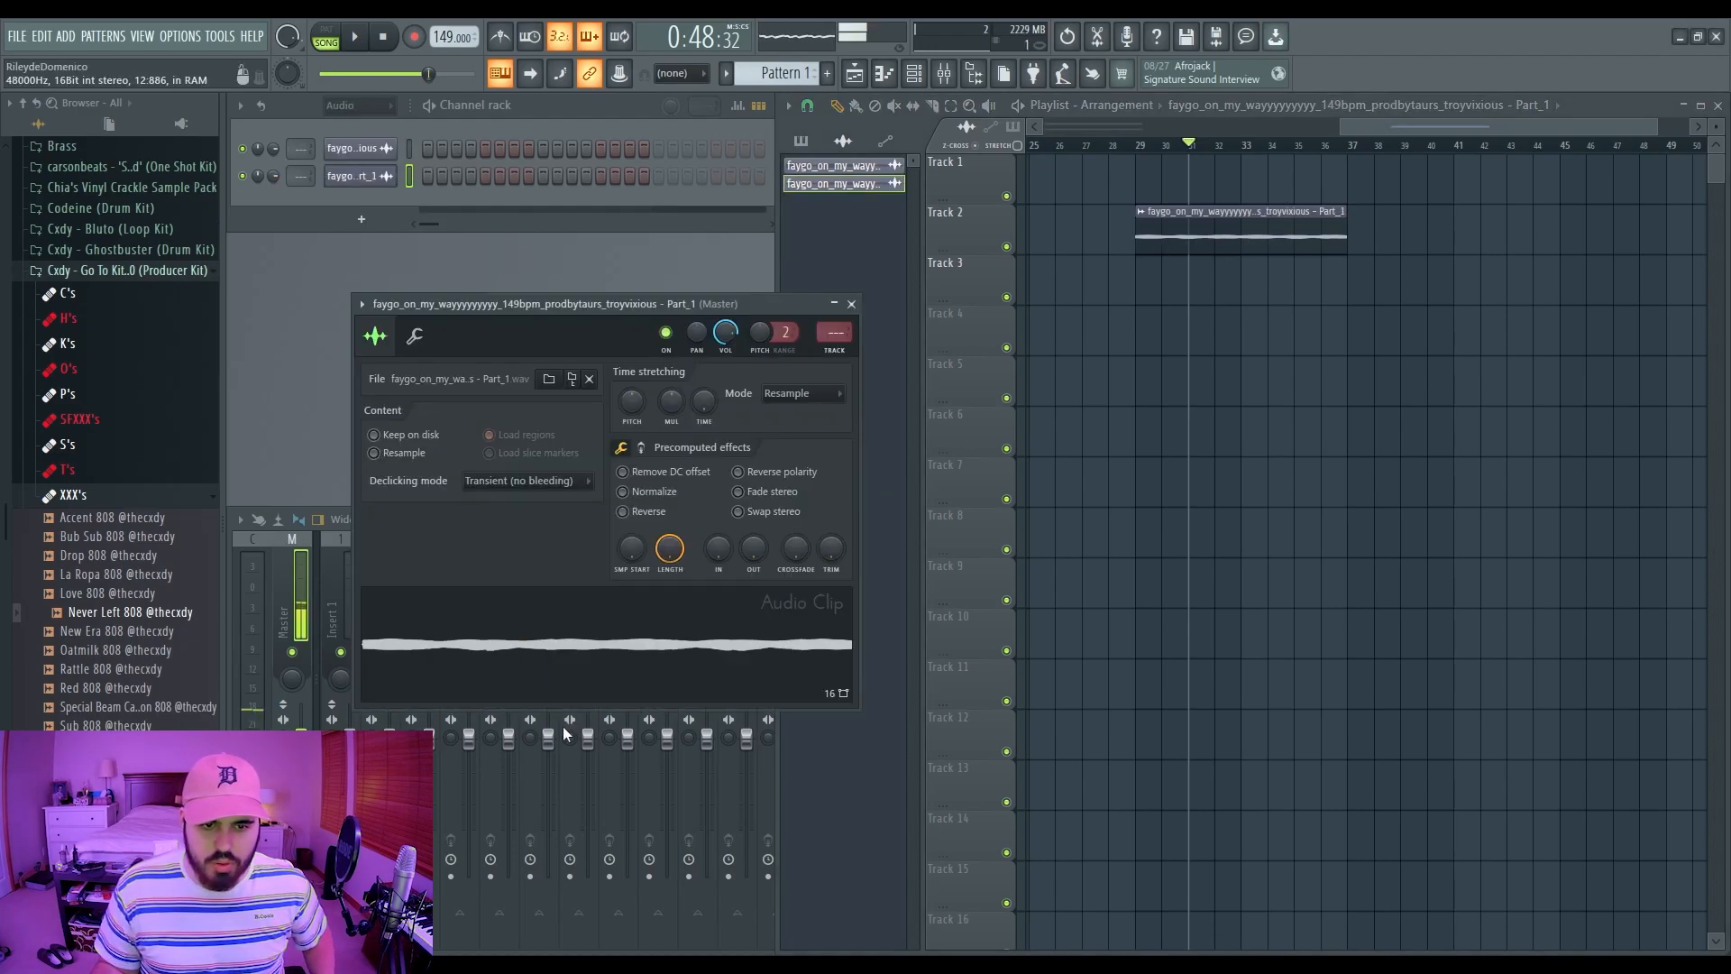
key("ctrl+e")
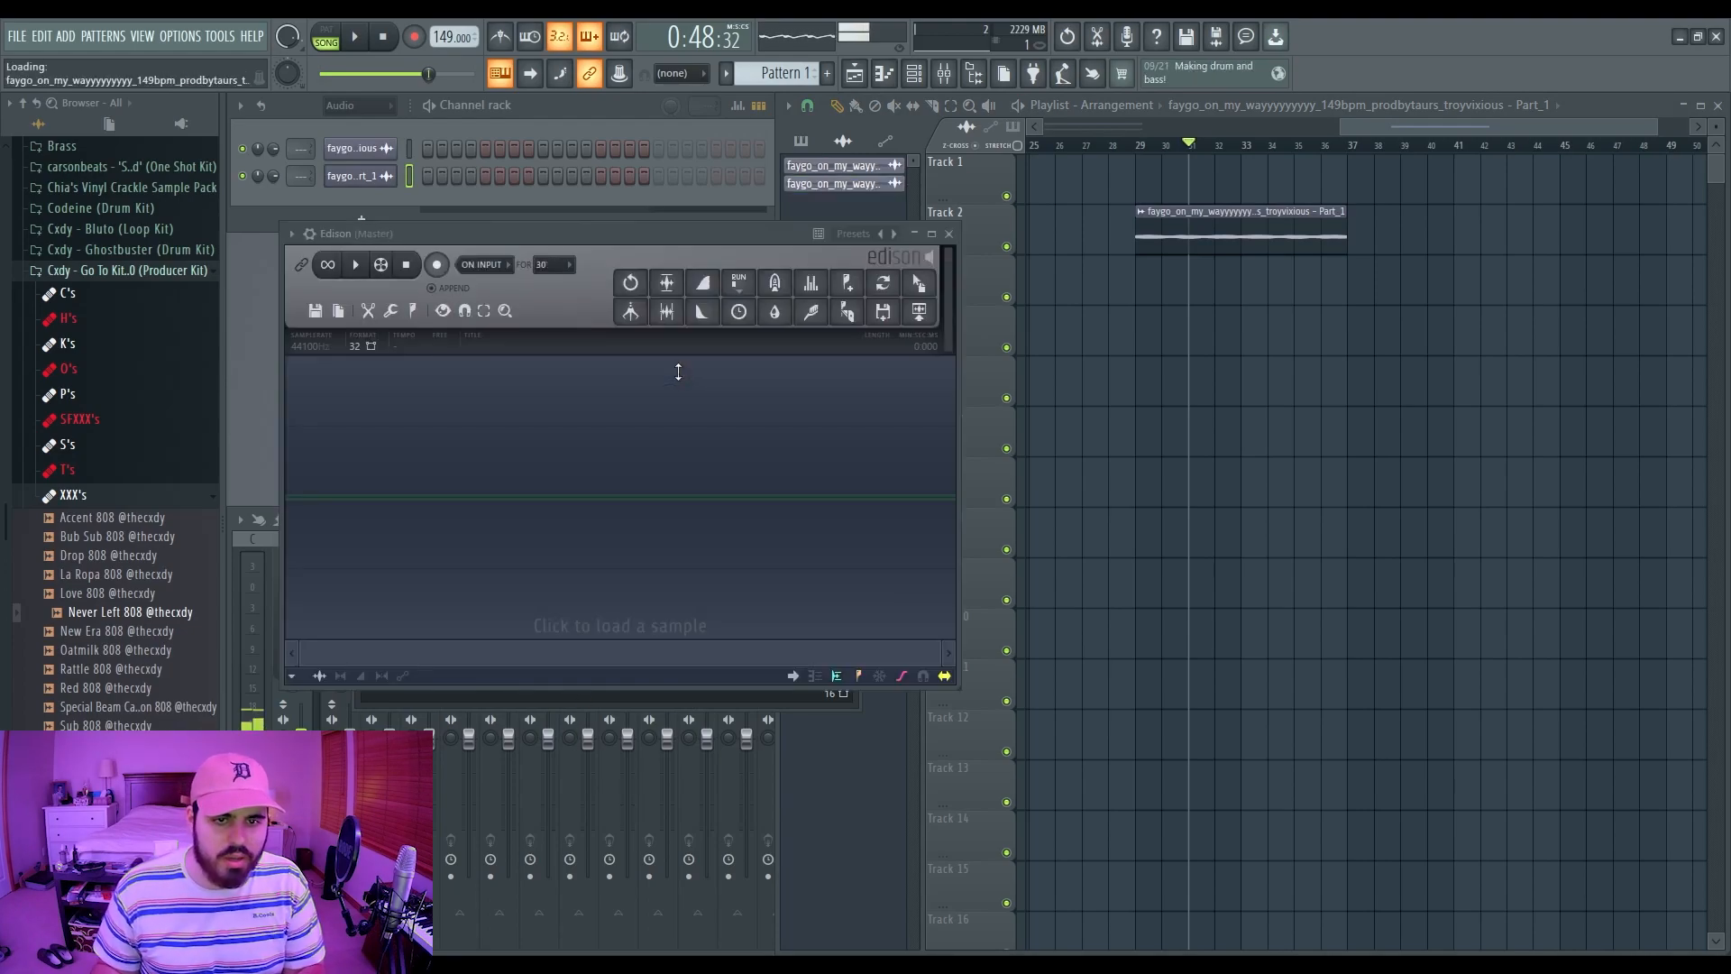
key("space")
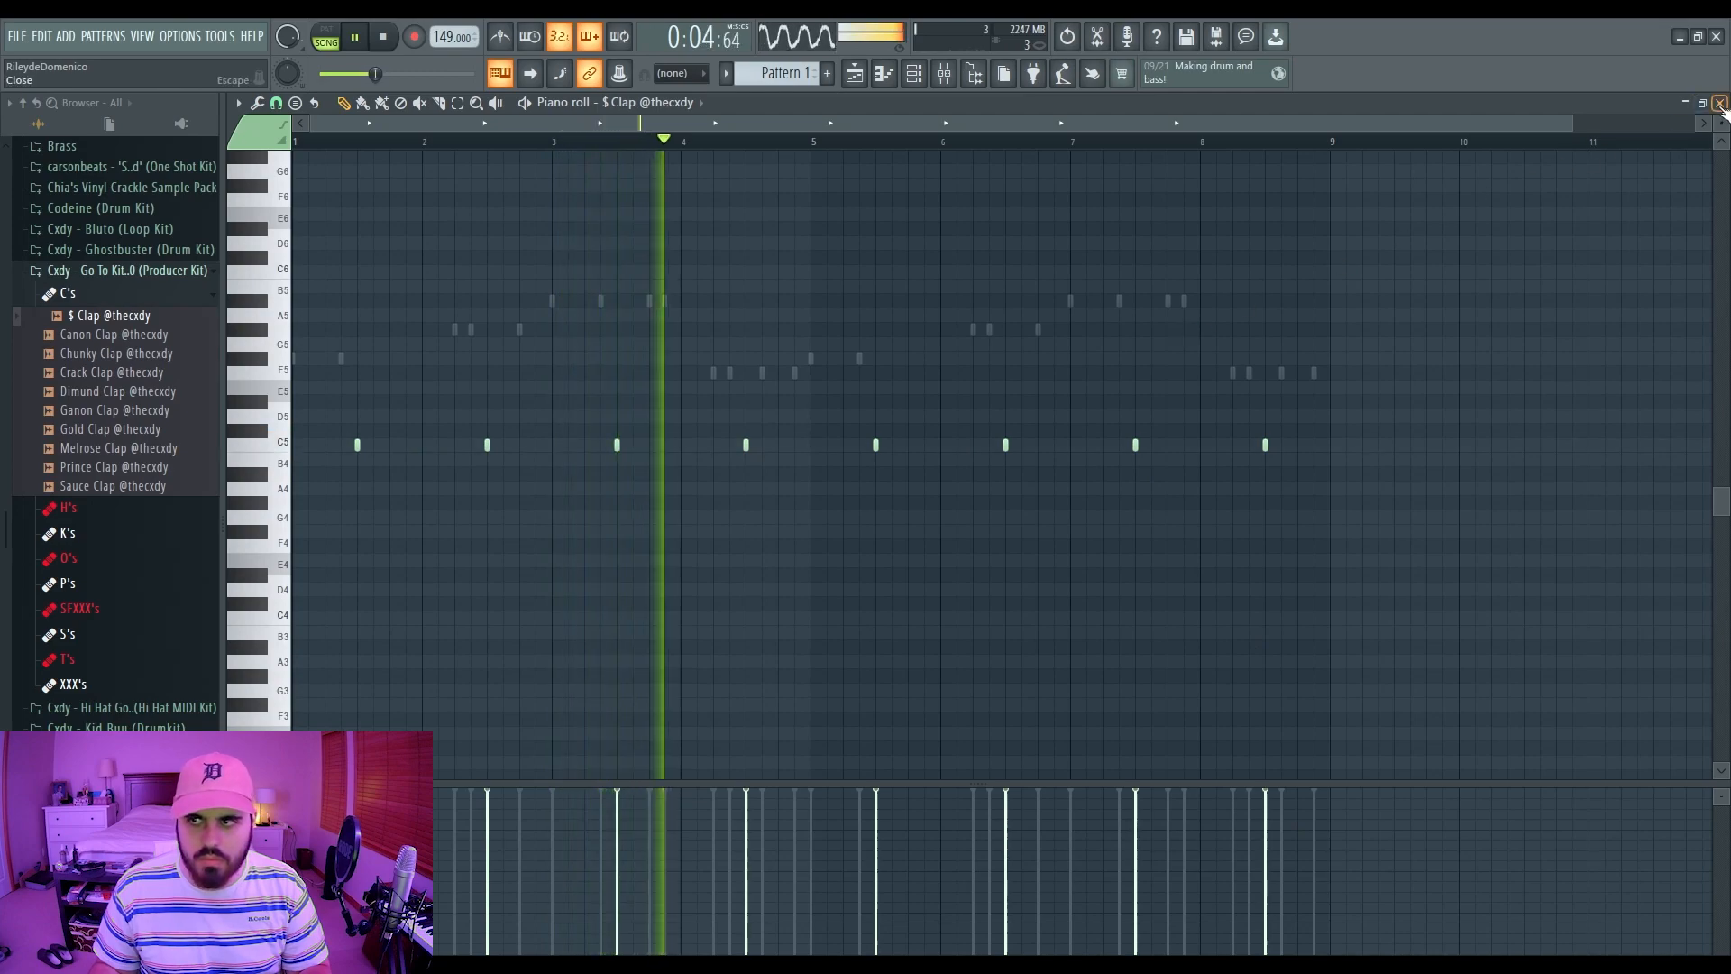
left_click(1720, 104)
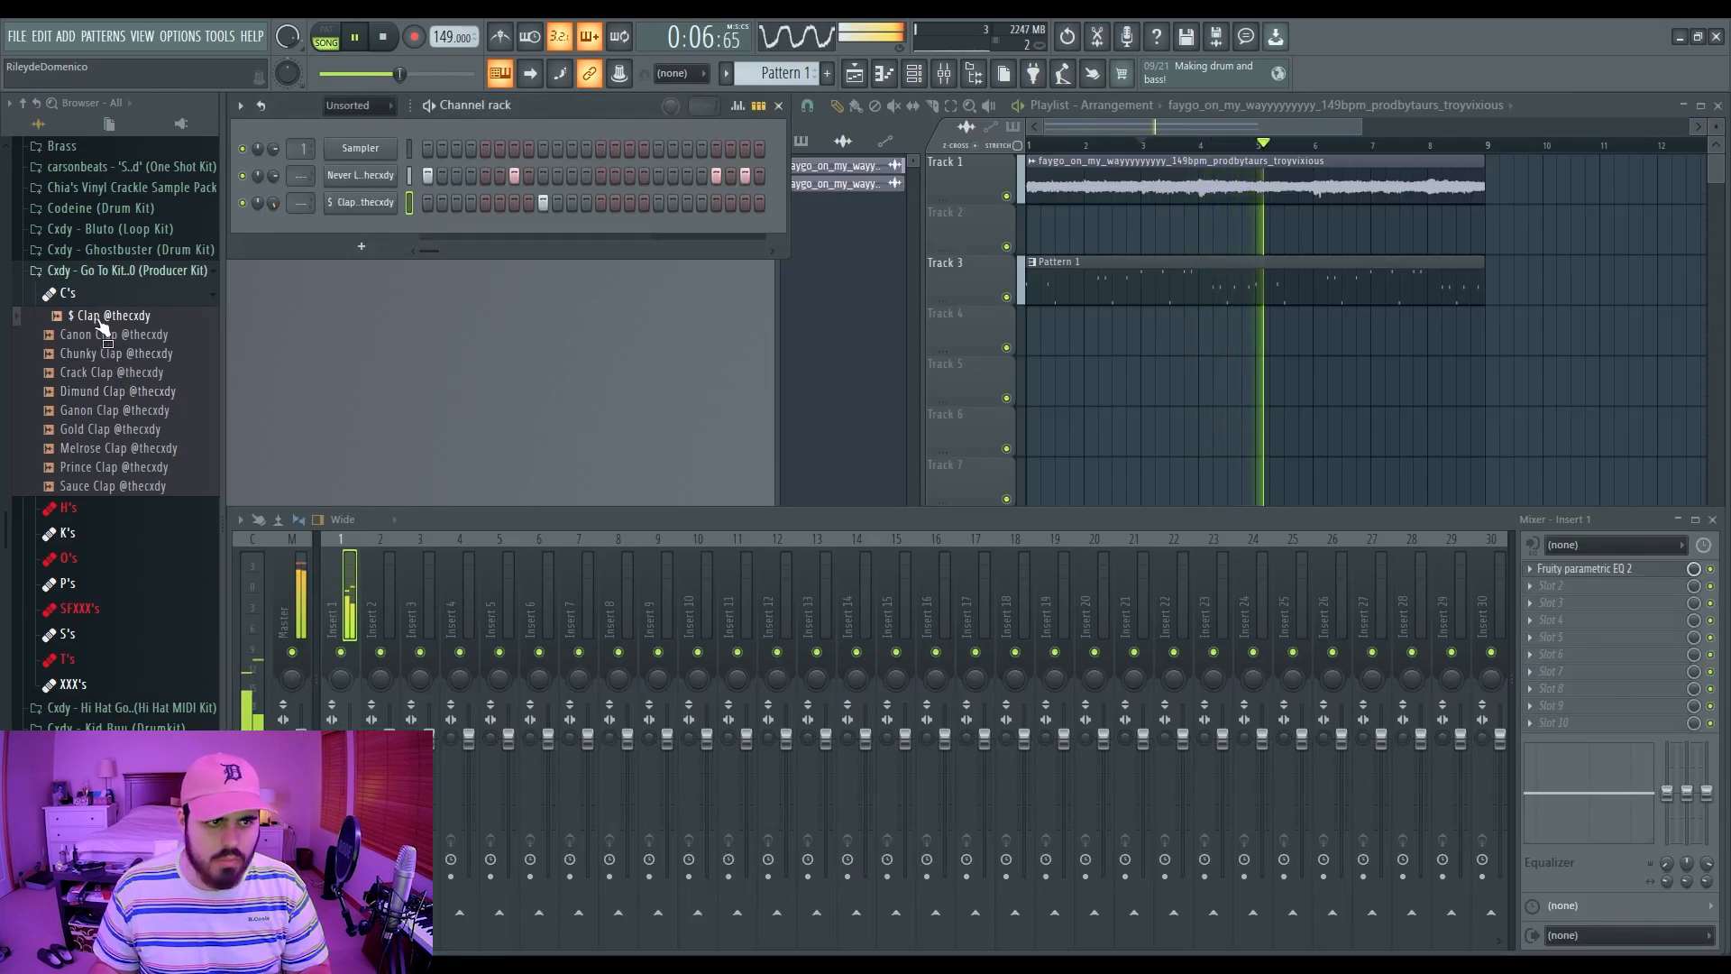
left_click(68, 293)
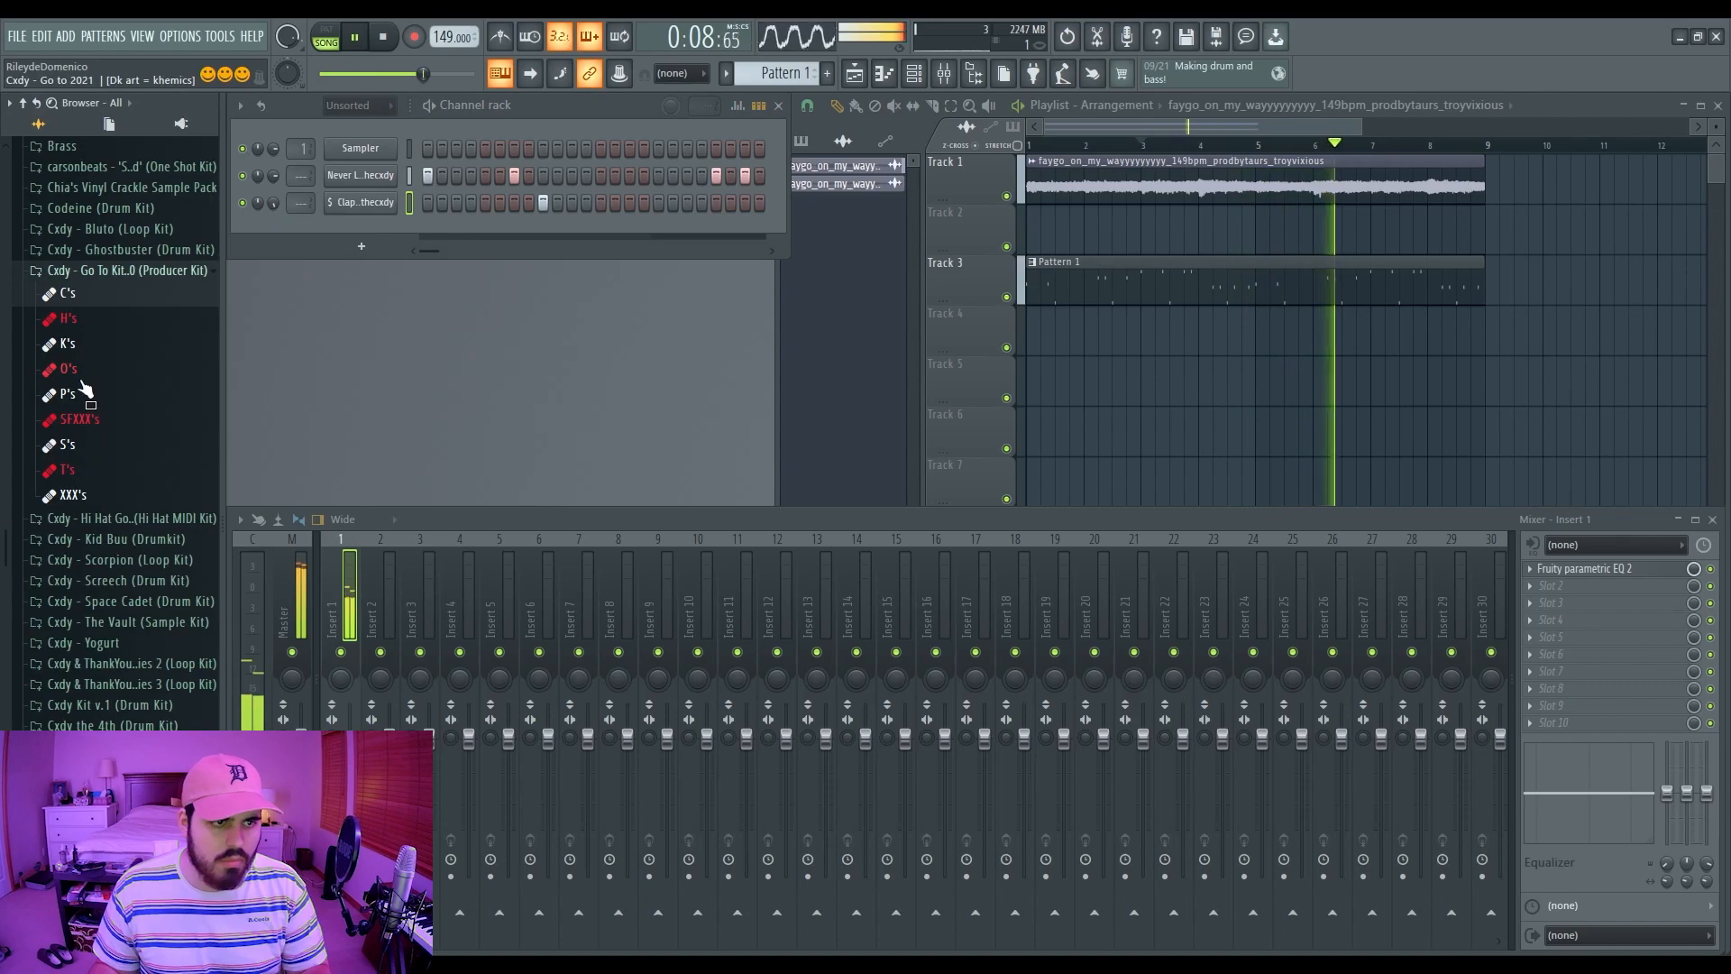
left_click(67, 318)
left_click(99, 341)
left_click_drag(99, 418, 456, 232)
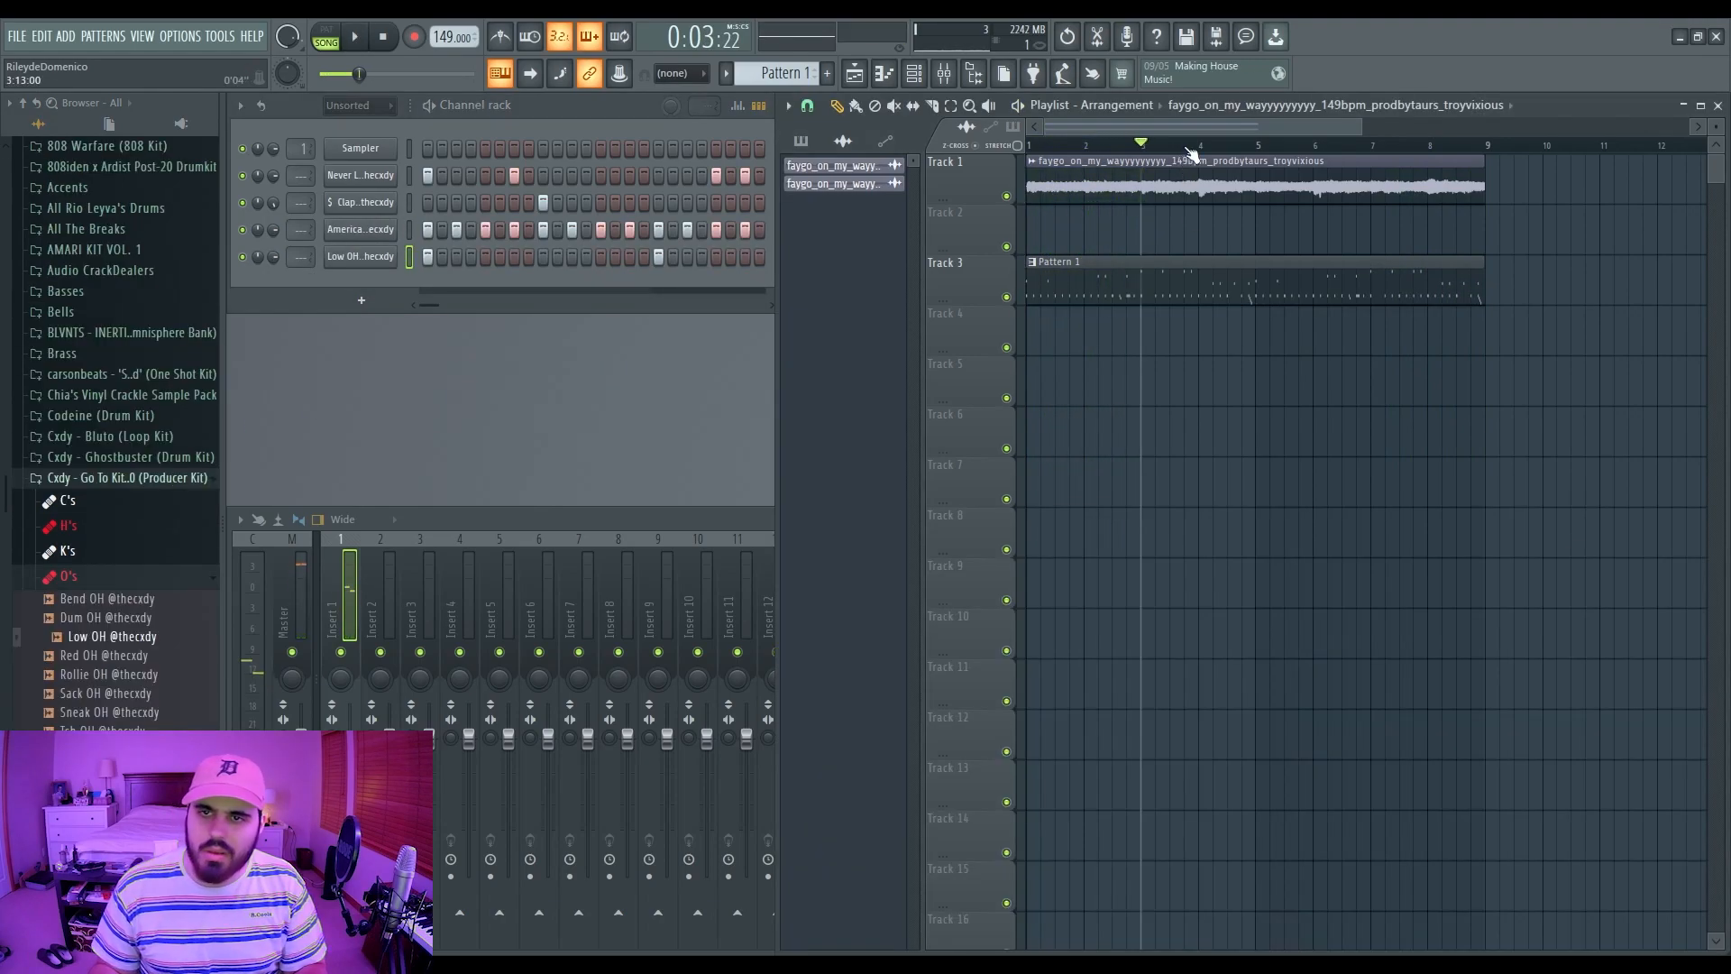
key("space")
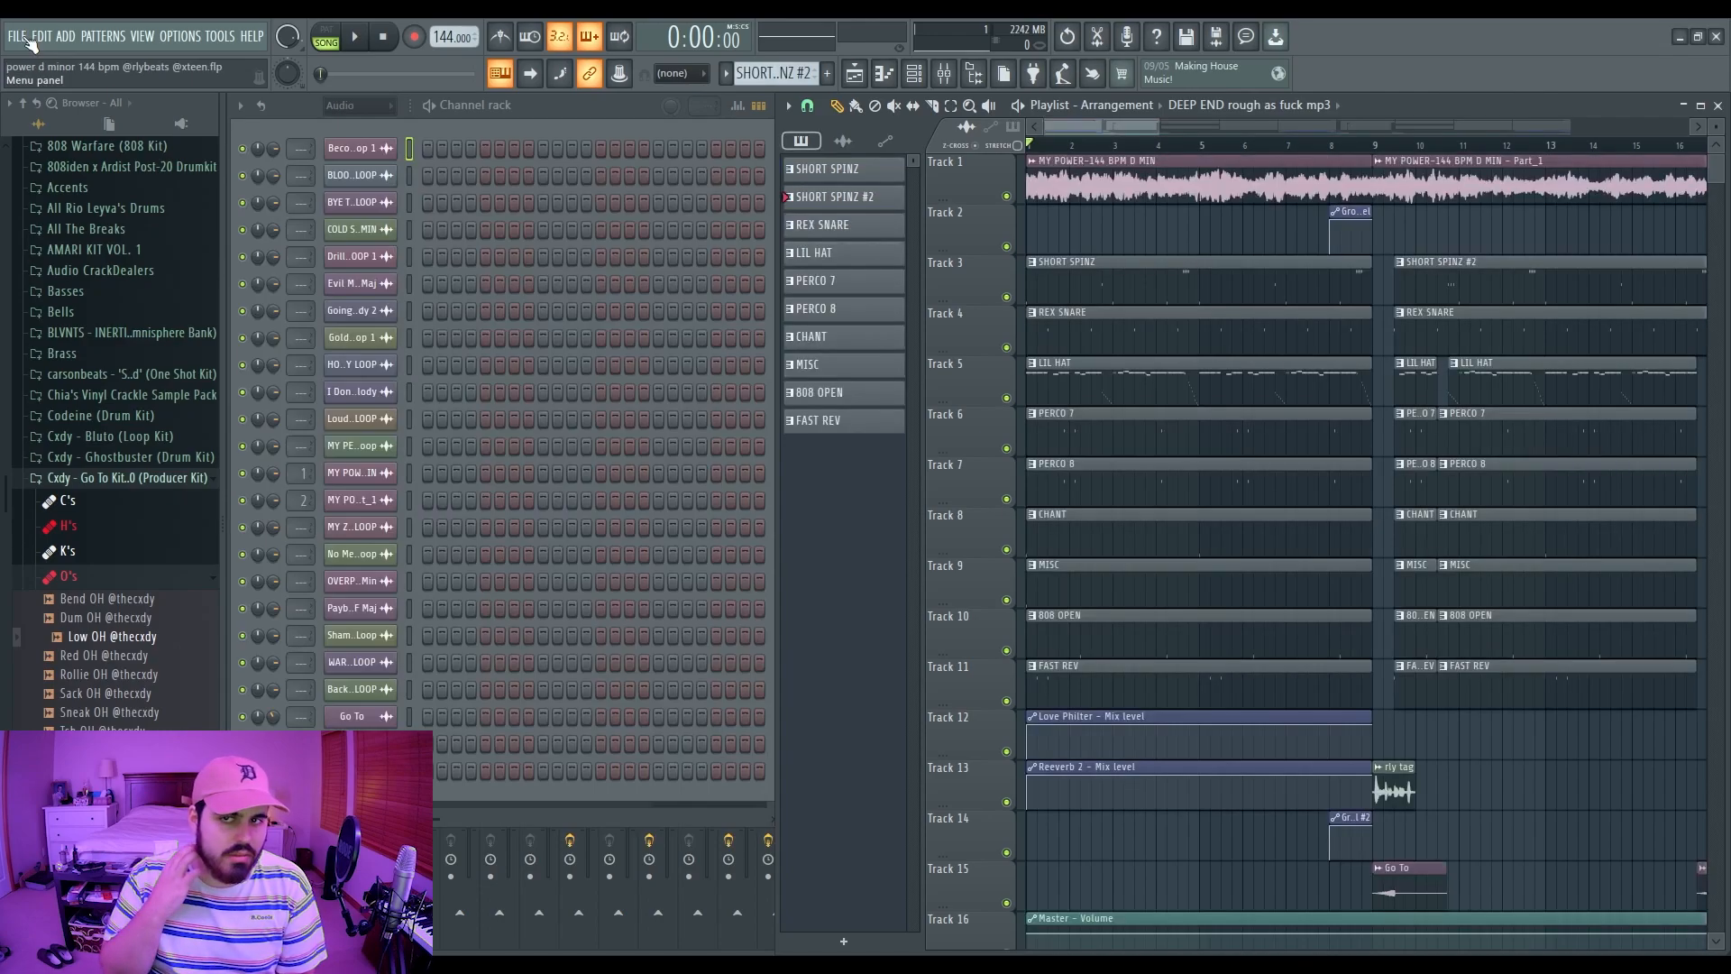
Step: Paint a drum pattern across the top of the playlist
left_click_drag(1159, 128, 1533, 131)
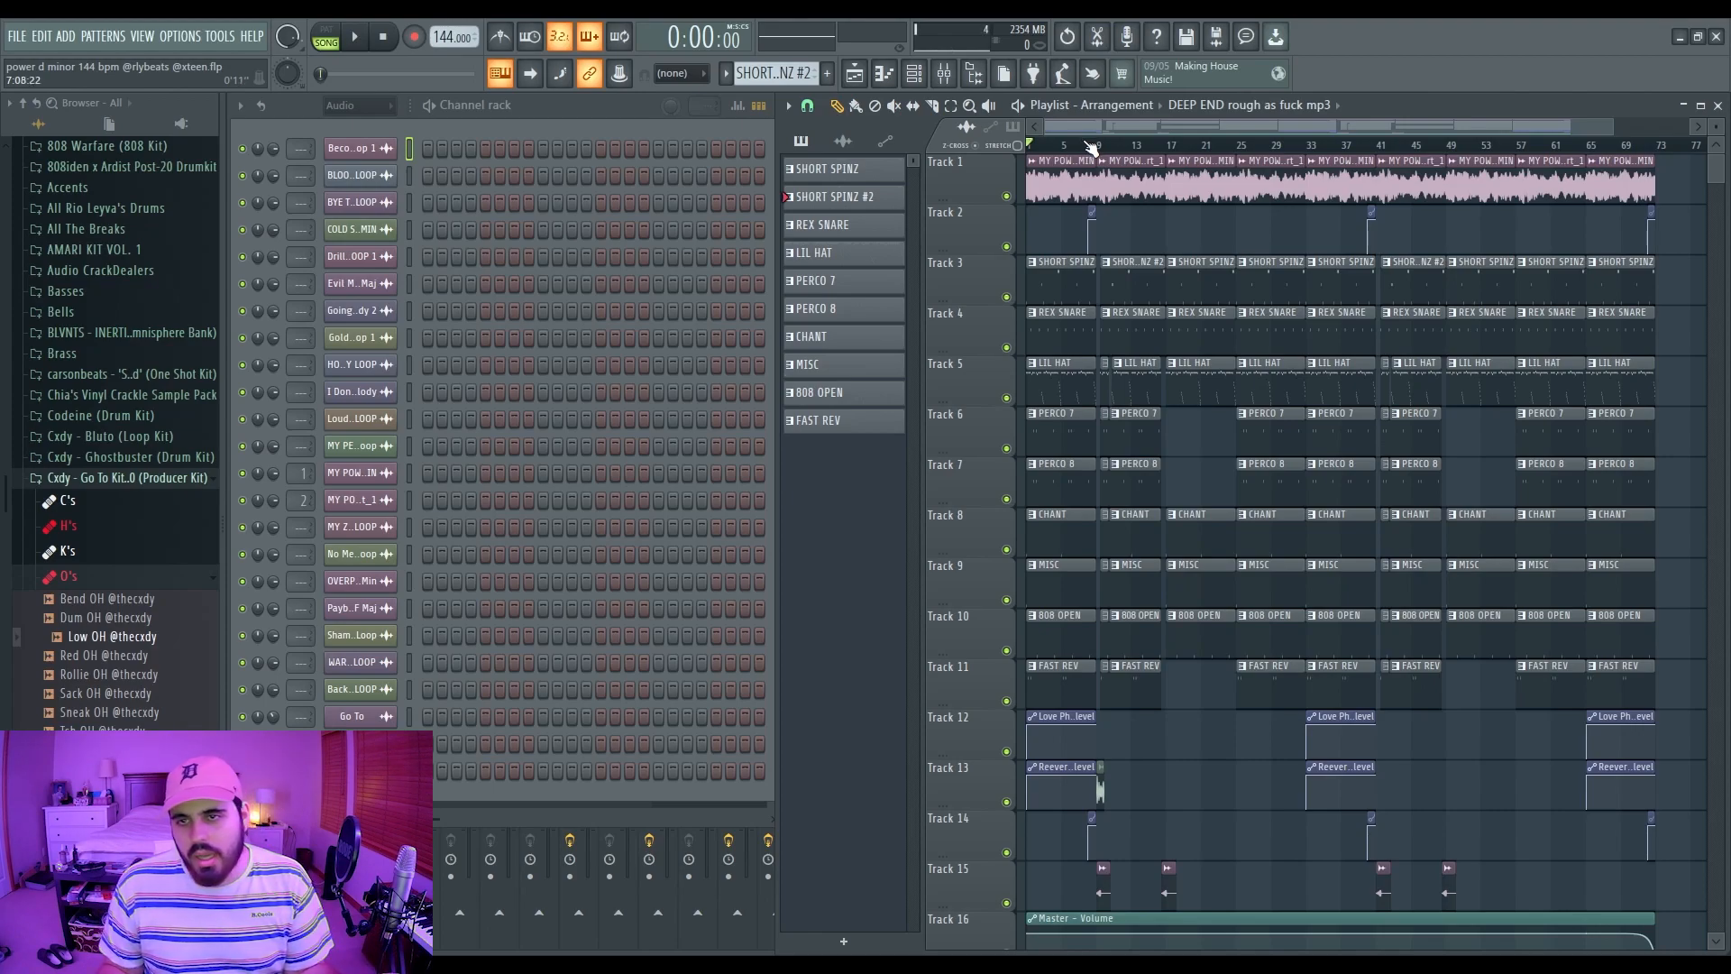
left_click_drag(1609, 121, 1566, 114)
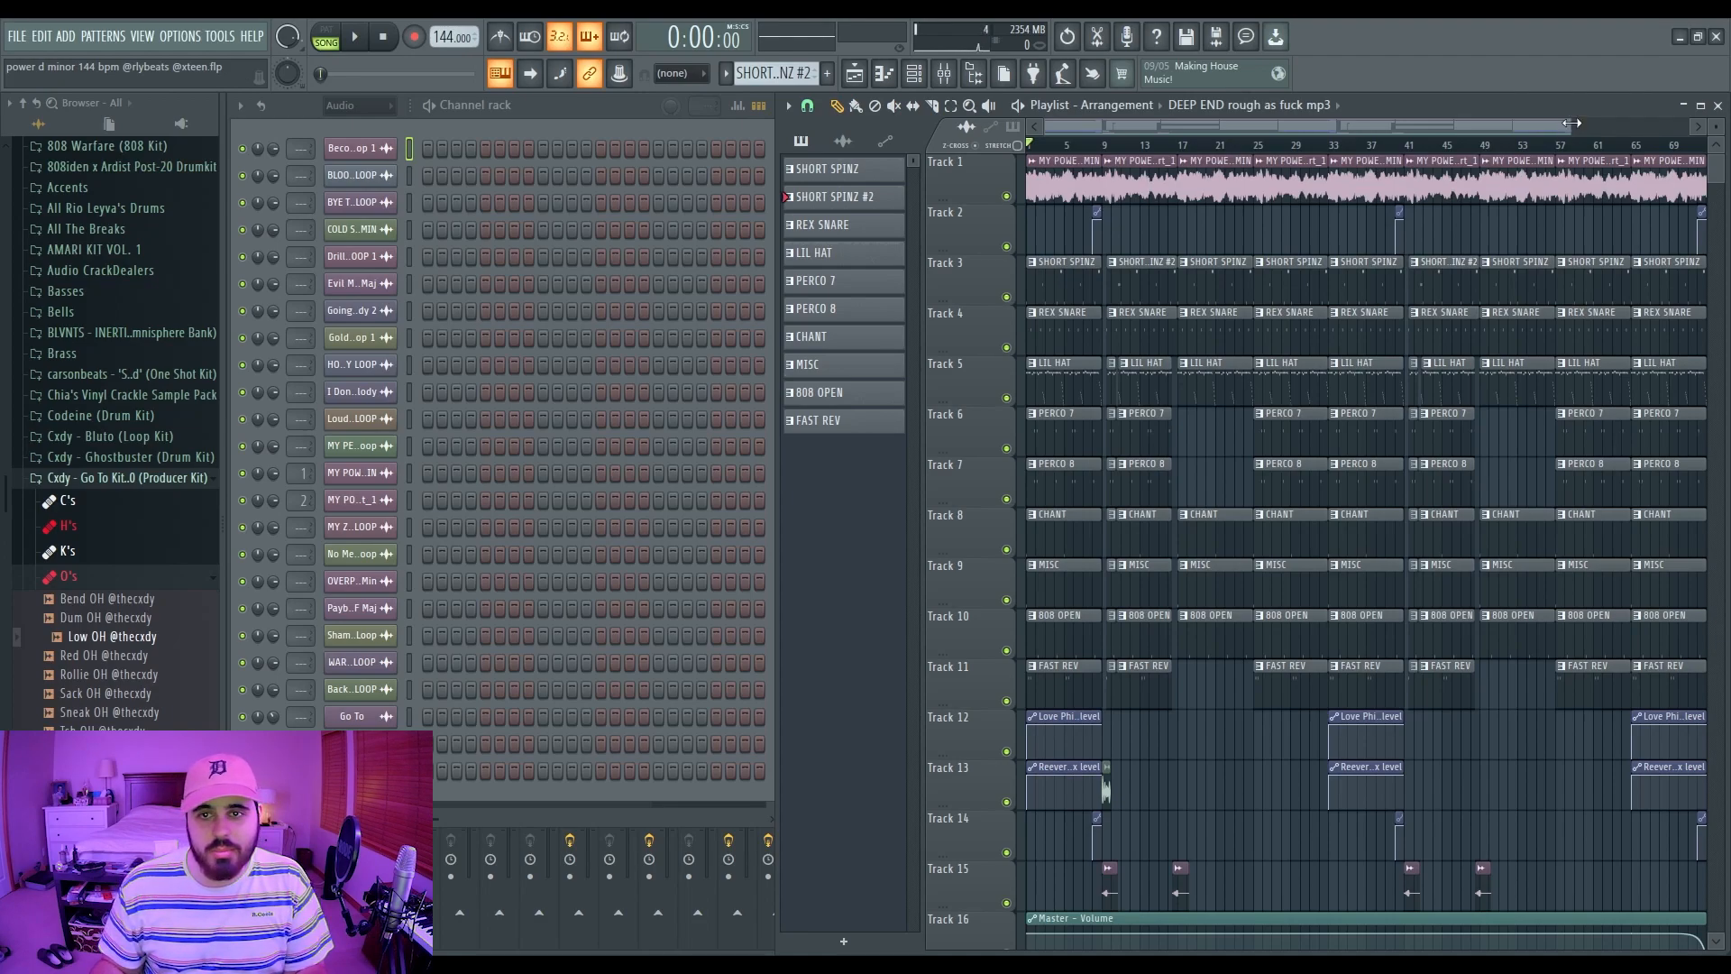
Step: Play the 144 BPM arrangement from the beginning
key("space")
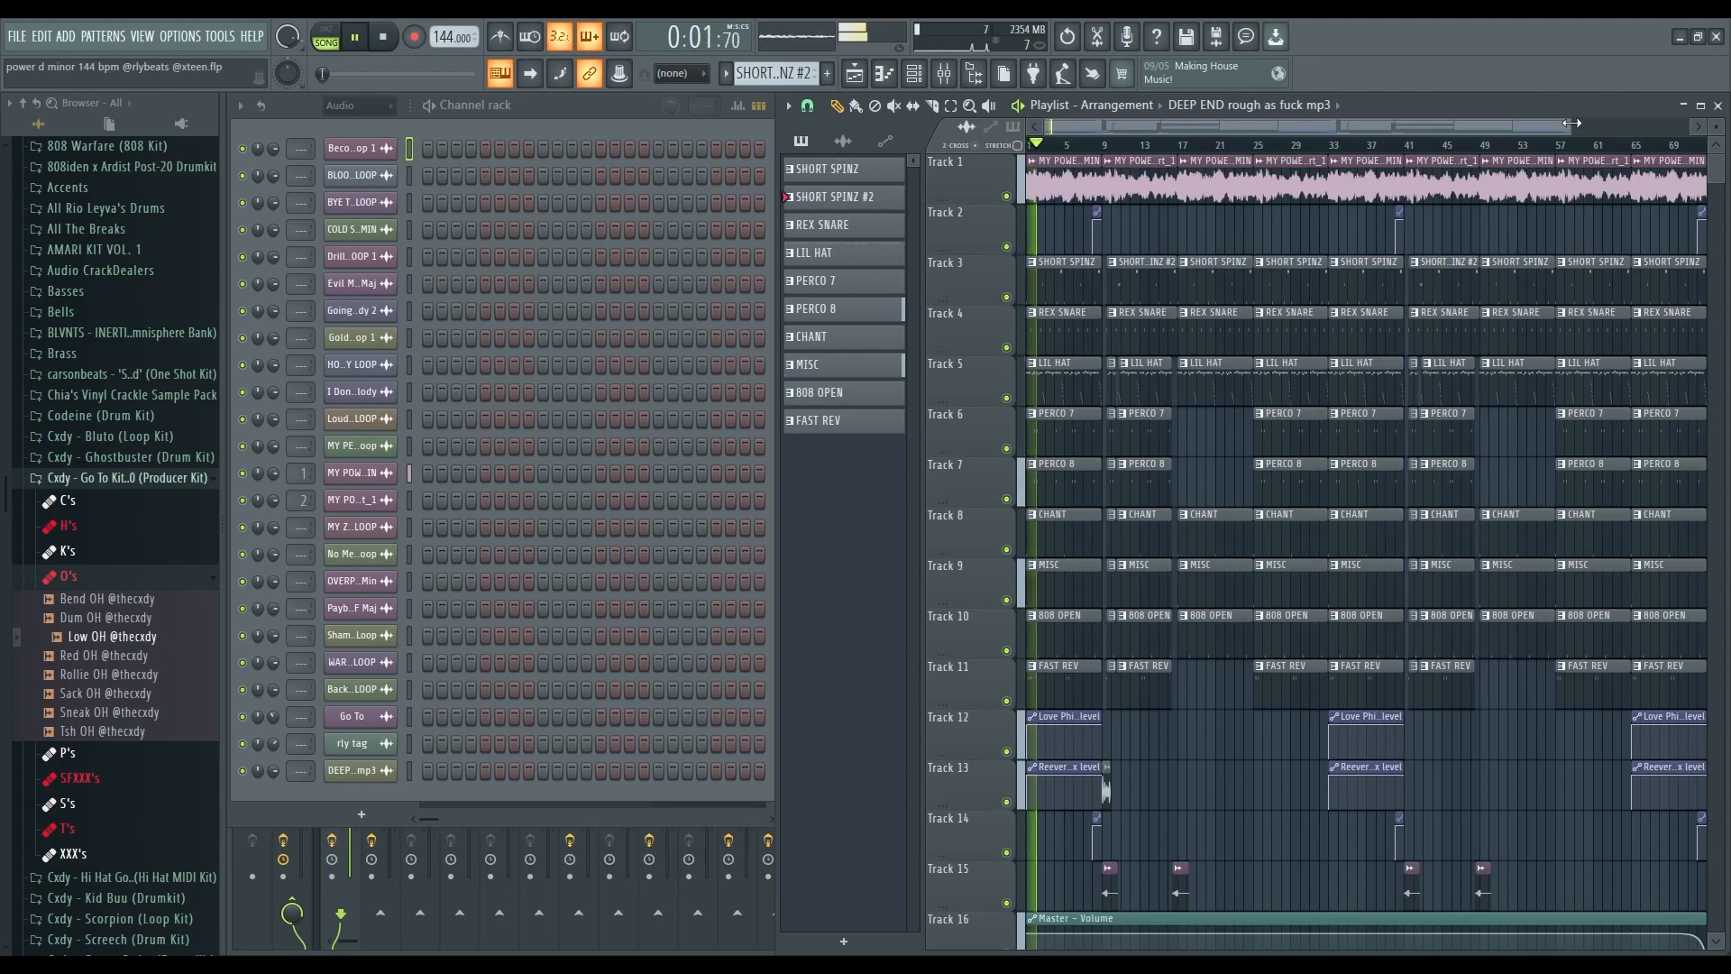